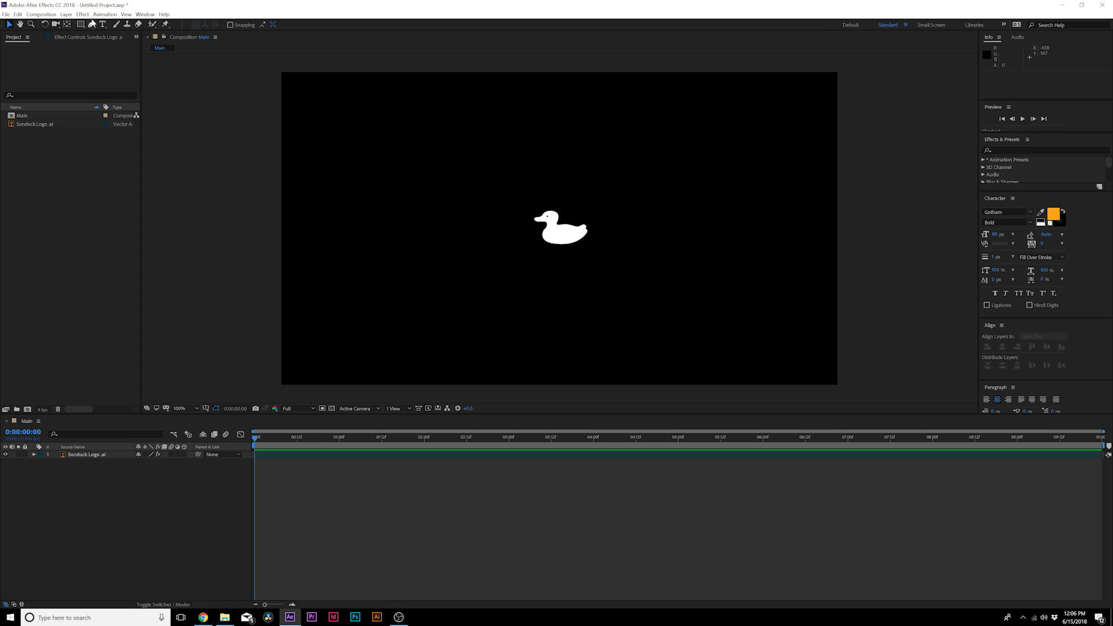
# Draw a square at the composition centre with fill FF689A and no stroke
pyautogui.moveTo(80, 24)
pyautogui.mouseDown()
pyautogui.moveTo(99, 22)
pyautogui.moveTo(121, 51)
pyautogui.moveTo(116, 27)
pyautogui.mouseUp()
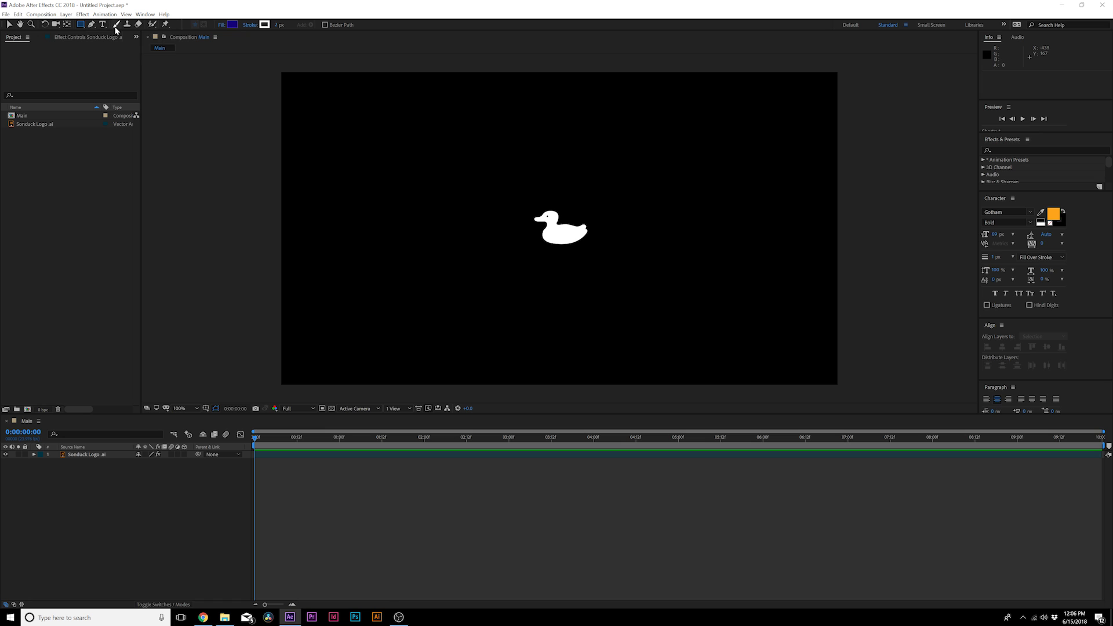
pyautogui.click(231, 26)
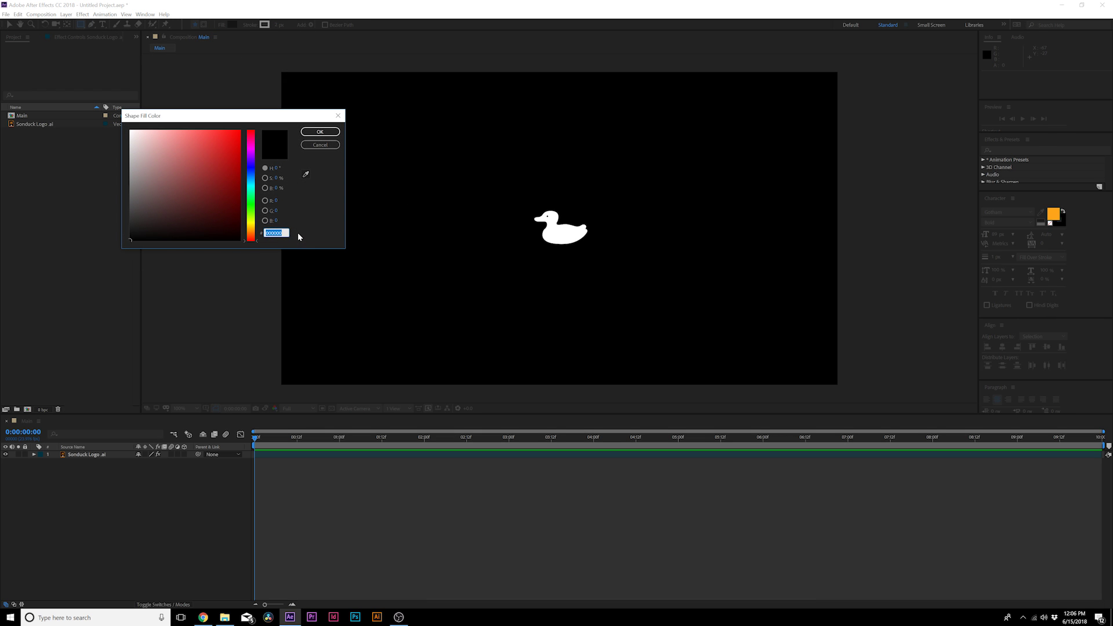
pyautogui.write('FF689A')
pyautogui.press('Return')
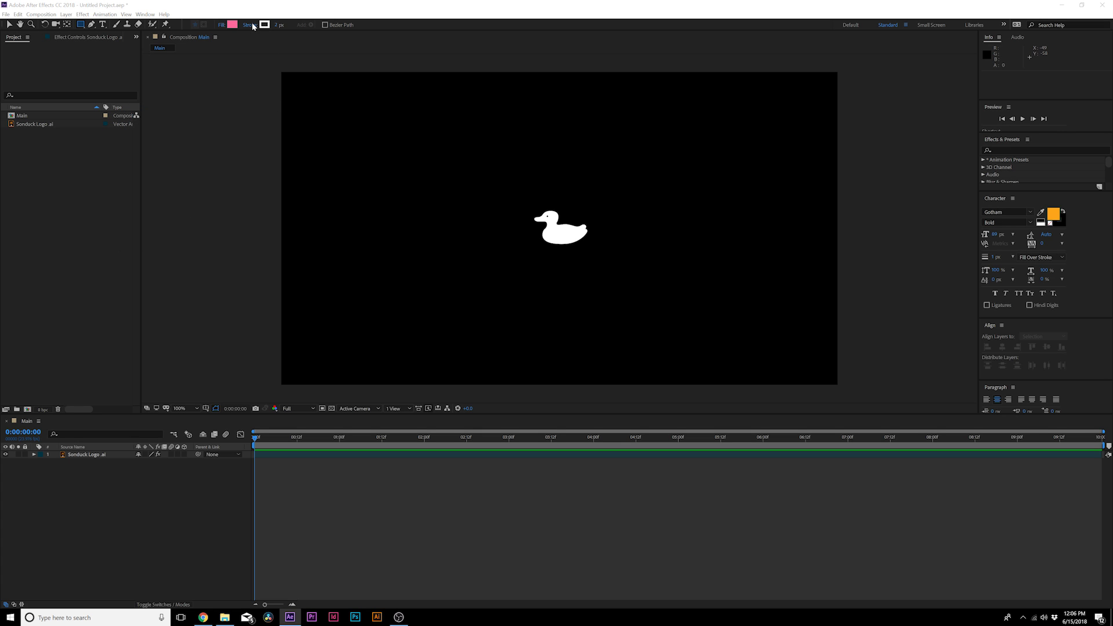
pyautogui.click(253, 25)
pyautogui.click(578, 194)
pyautogui.click(609, 244)
pyautogui.moveTo(518, 190); pyautogui.dragTo(586, 258)
pyautogui.click(10, 25)
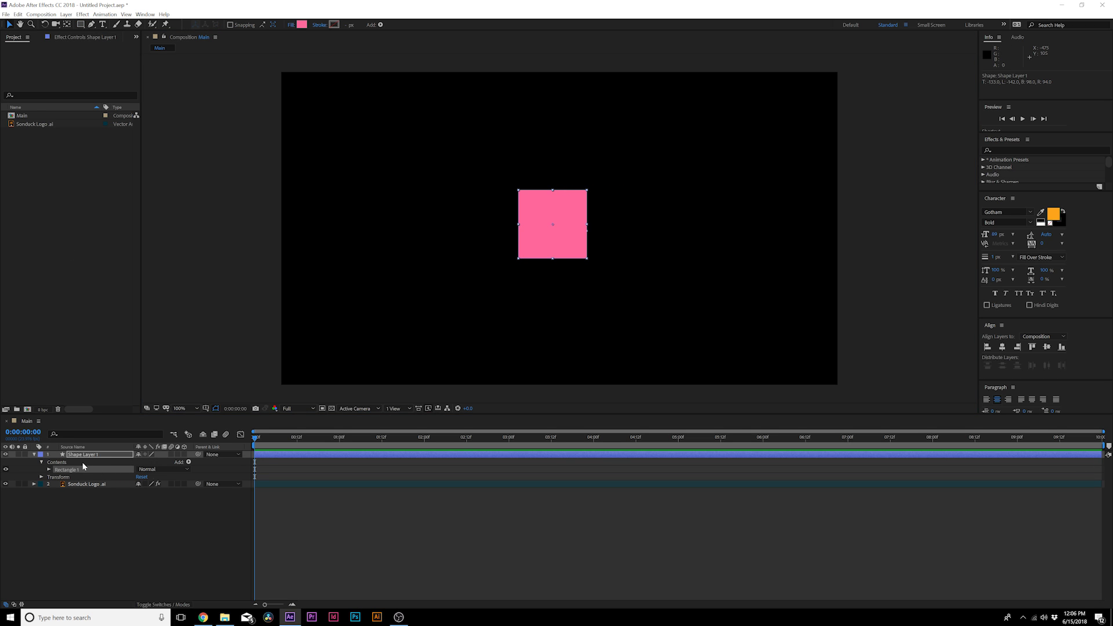
# Move the duck logo above the square and centre both layers horizontally and vertically
pyautogui.click(81, 484)
pyautogui.hotkey('ctrl', ']')
pyautogui.moveTo(75, 525); pyautogui.dragTo(61, 452)
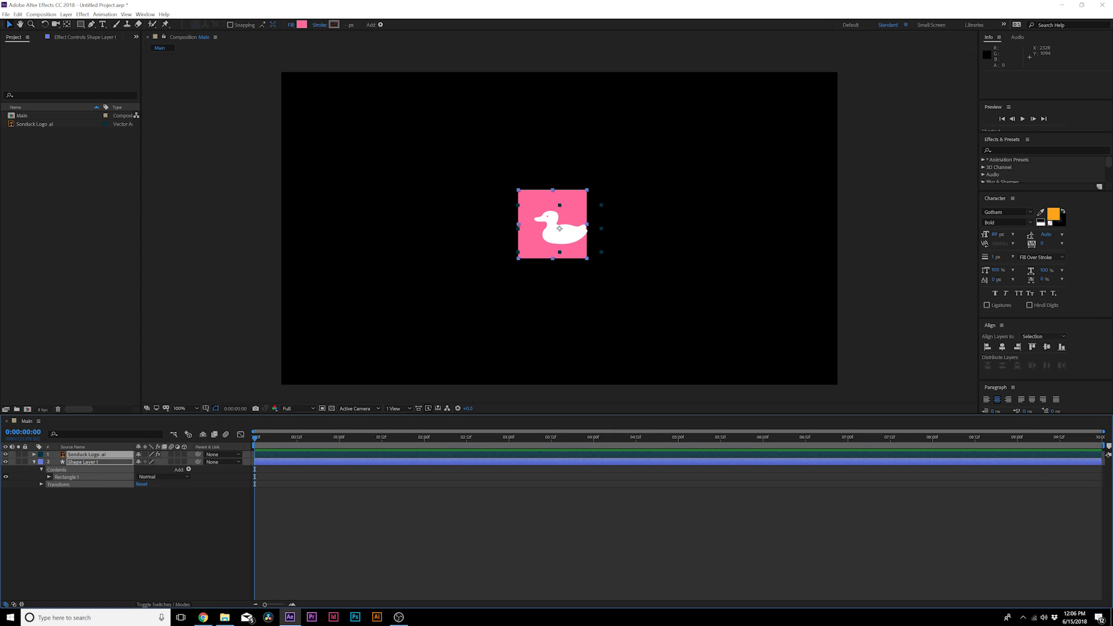
pyautogui.click(1000, 347)
pyautogui.click(1047, 348)
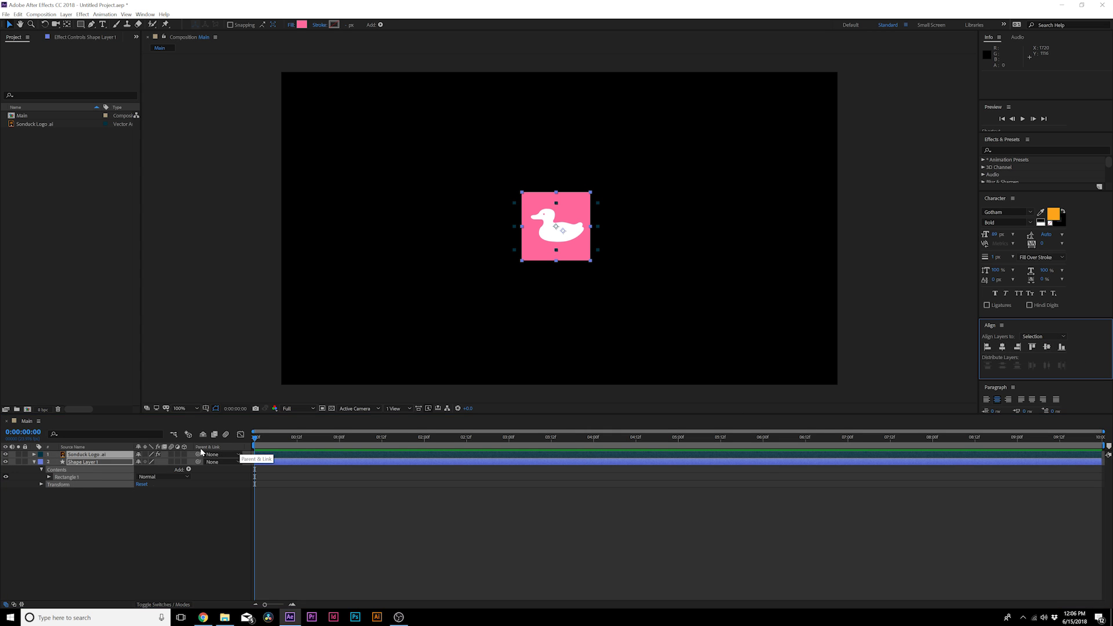
# Reveal both layers' Scale values and select the square's shape layer
pyautogui.click(145, 14)
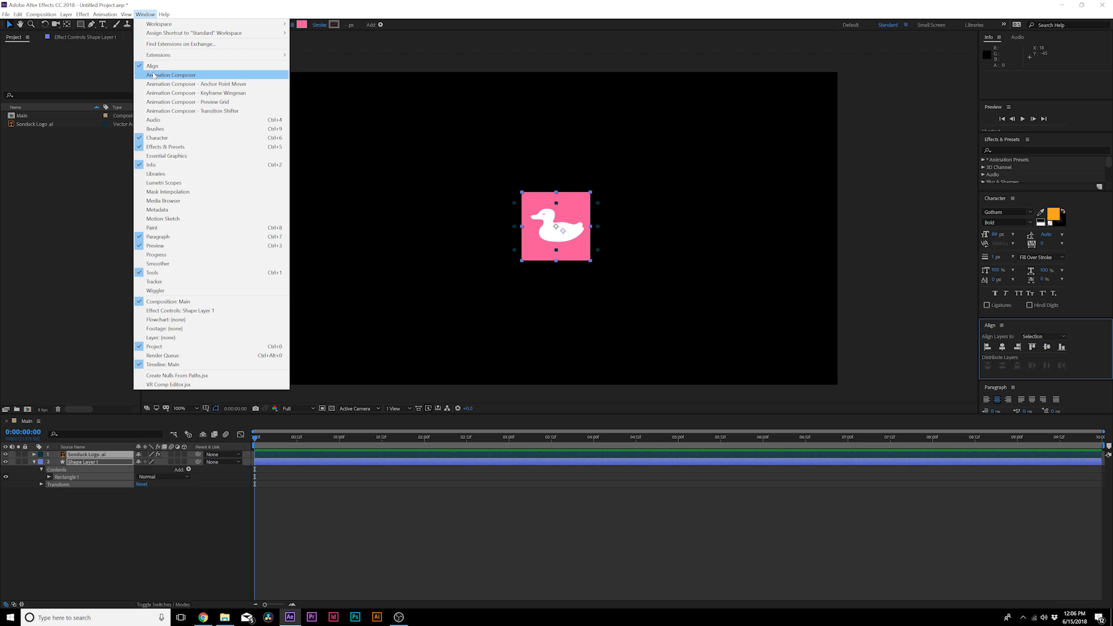
pyautogui.click(120, 541)
pyautogui.press('.')
pyautogui.hotkey('ctrl', 'a')
pyautogui.press('s')
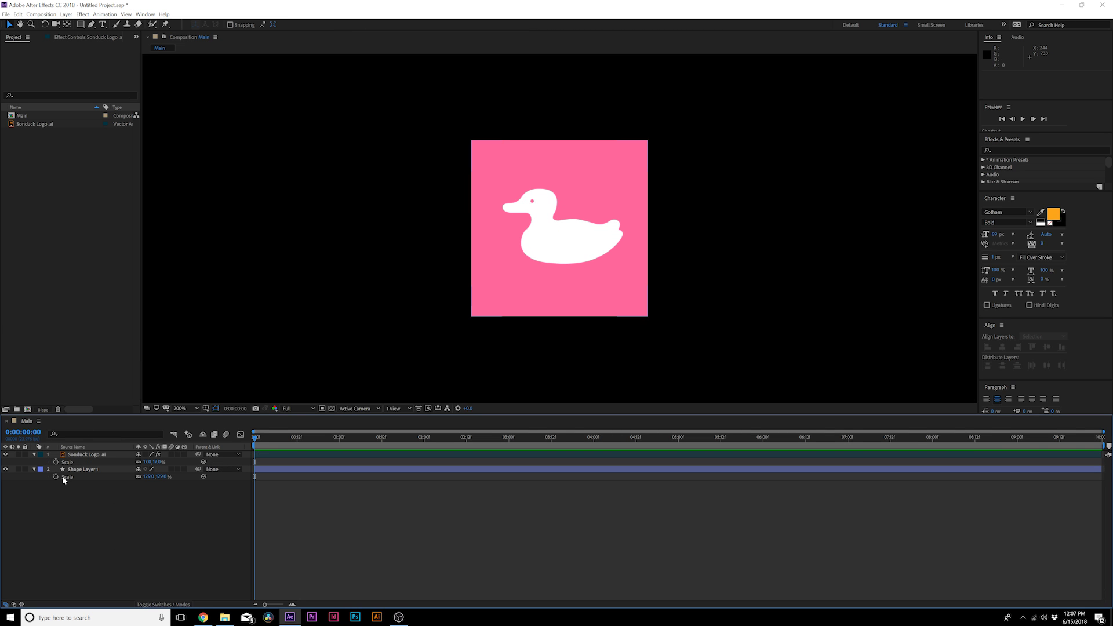
pyautogui.click(73, 471)
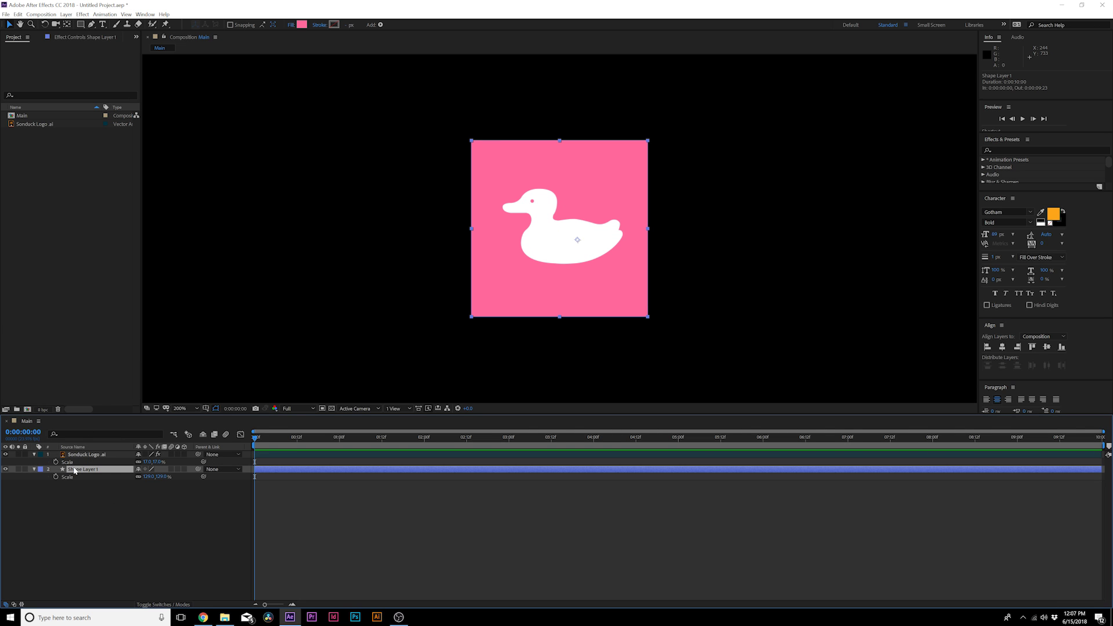
pyautogui.click(34, 456)
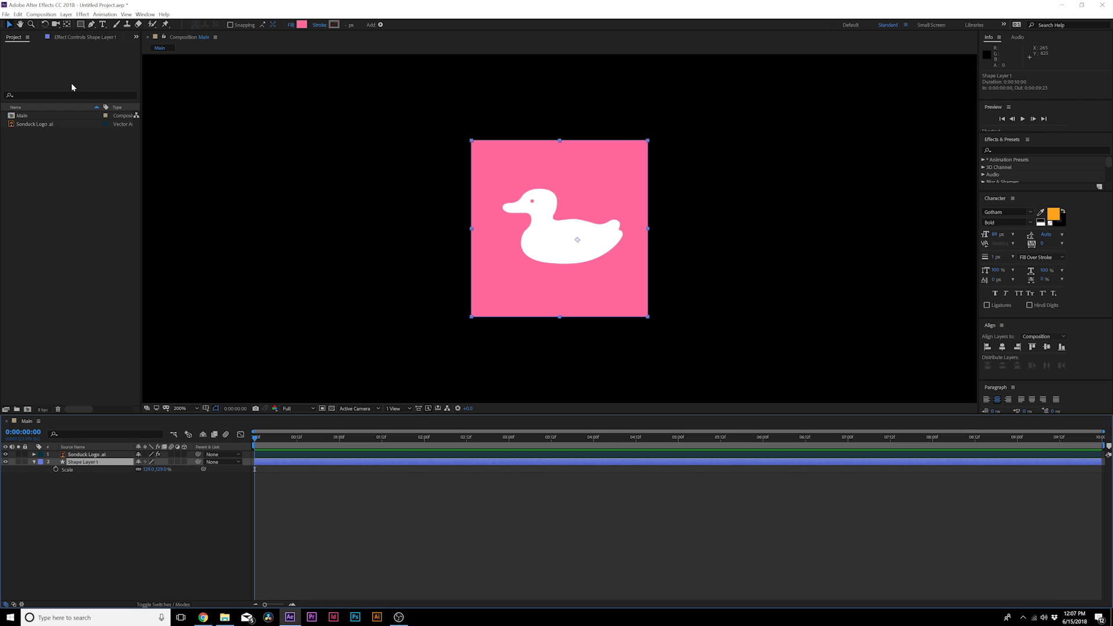
# Pre-compose the square into a new composition named Box 1
pyautogui.click(66, 14)
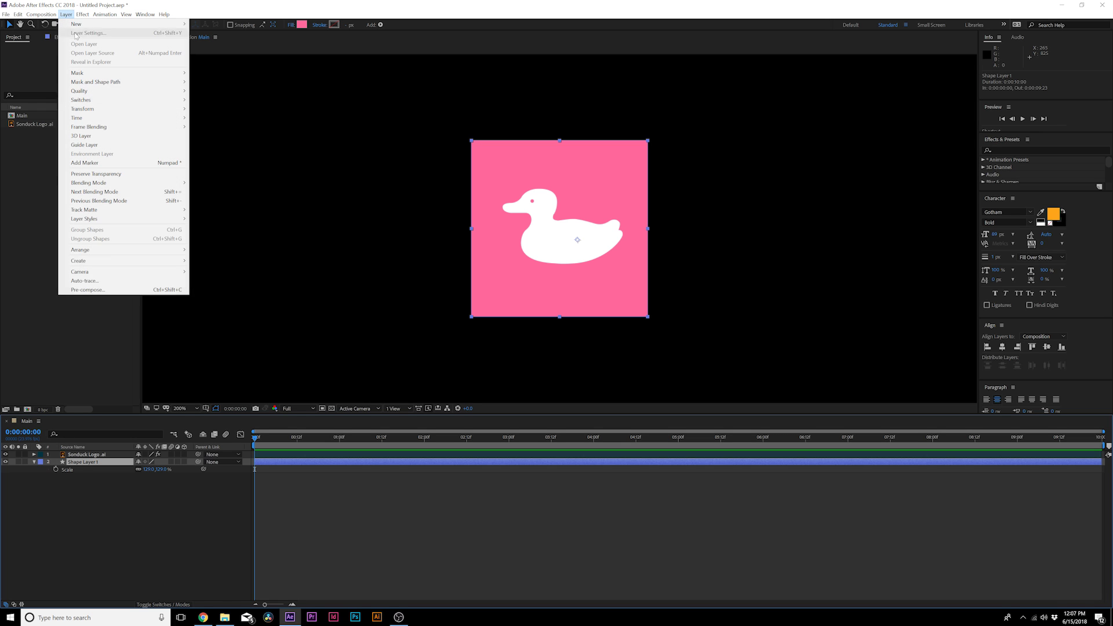
pyautogui.click(89, 290)
pyautogui.press('BackSpace')
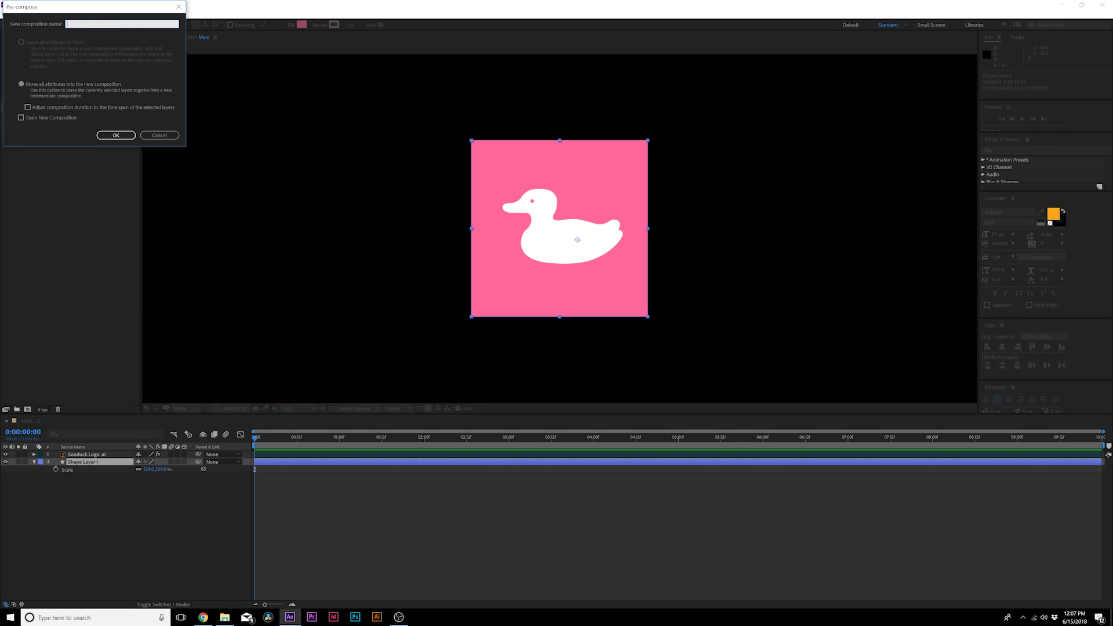
pyautogui.press('Return')
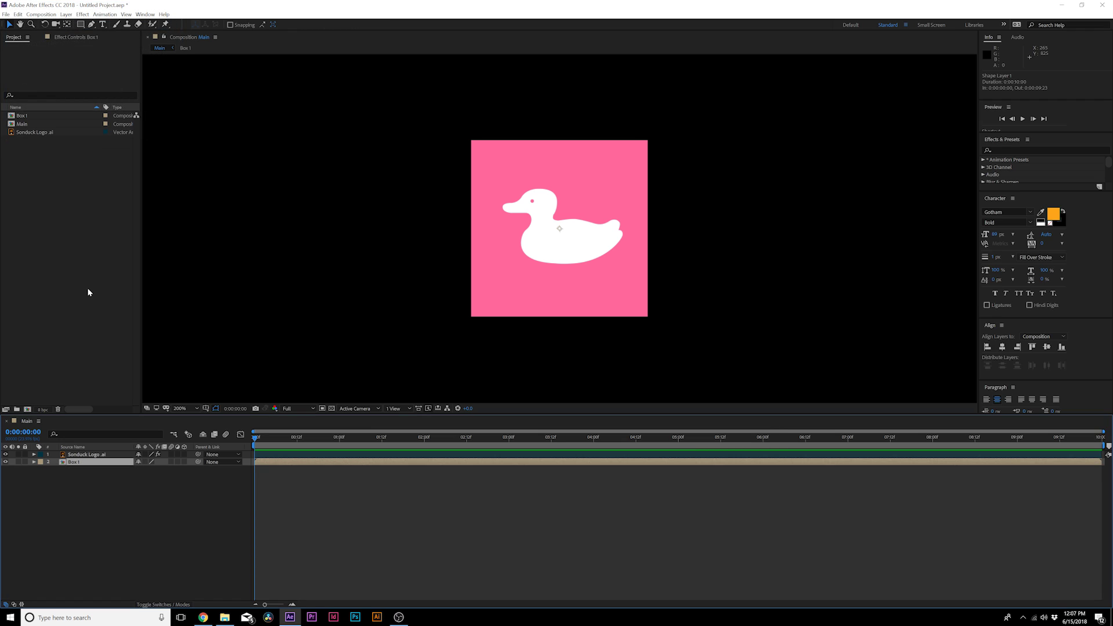
# Draw a rectangle mask on Box 1 isolating its left-hand strip
pyautogui.moveTo(81, 24); pyautogui.dragTo(101, 26)
pyautogui.click(66, 463)
pyautogui.moveTo(456, 119); pyautogui.dragTo(512, 346)
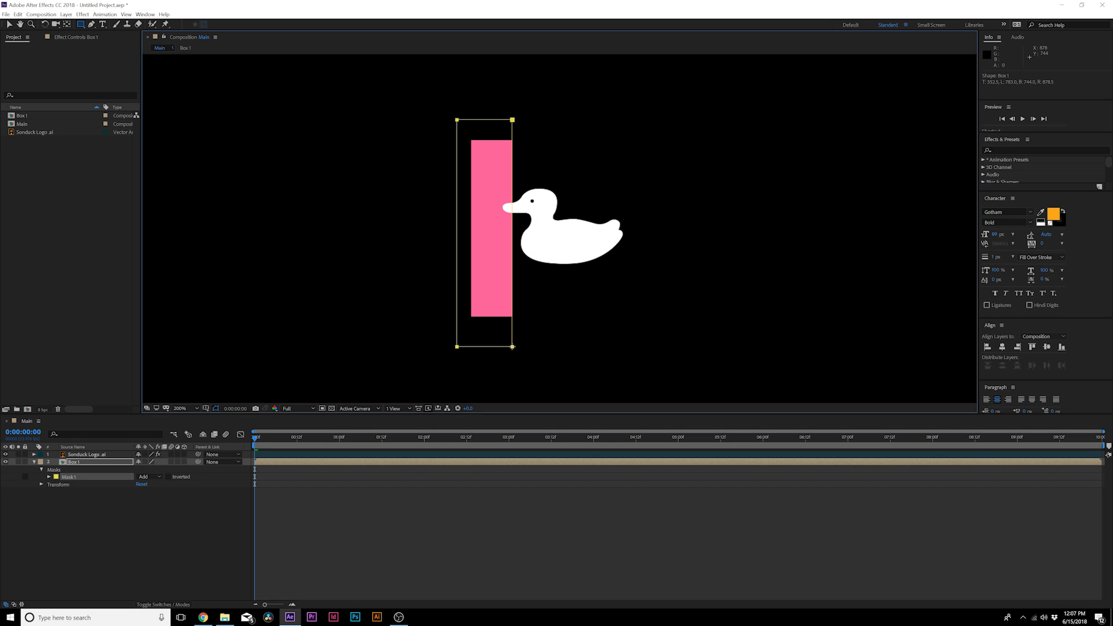
# Duplicate Box 1 and slide the copy's mask right to reveal a second bar
pyautogui.click(71, 464)
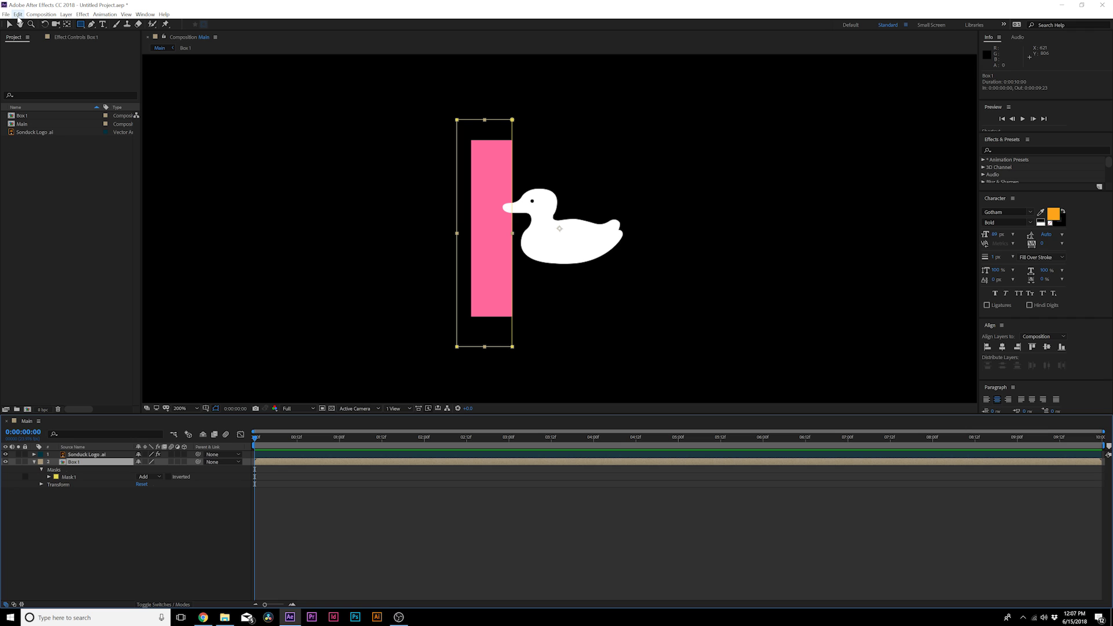
pyautogui.click(17, 14)
pyautogui.click(41, 116)
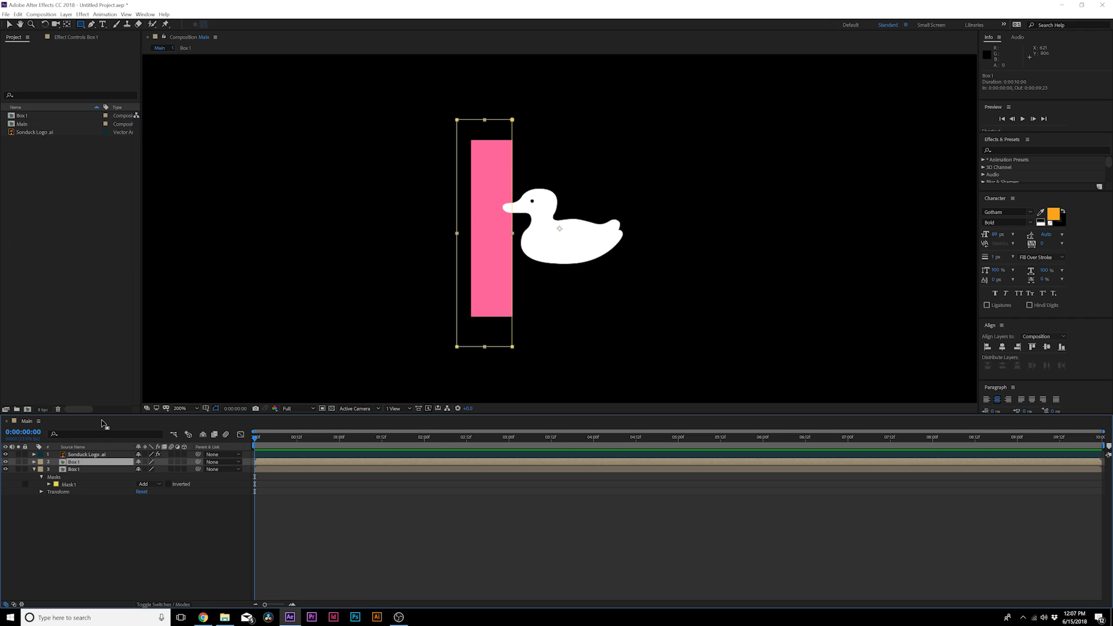
pyautogui.press('m')
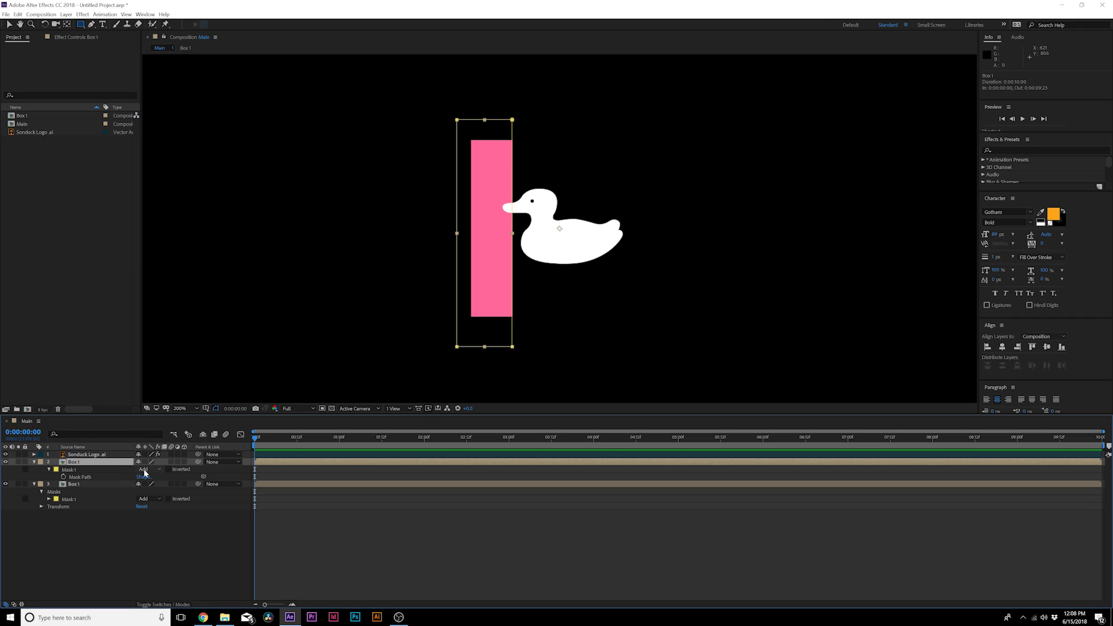
pyautogui.click(85, 470)
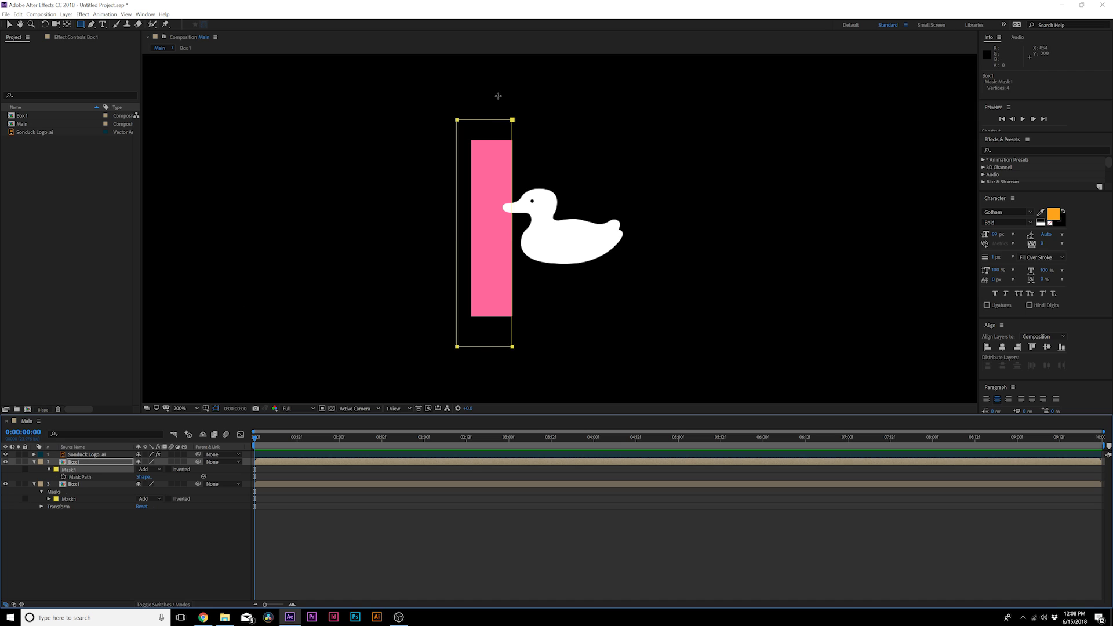
pyautogui.press('v')
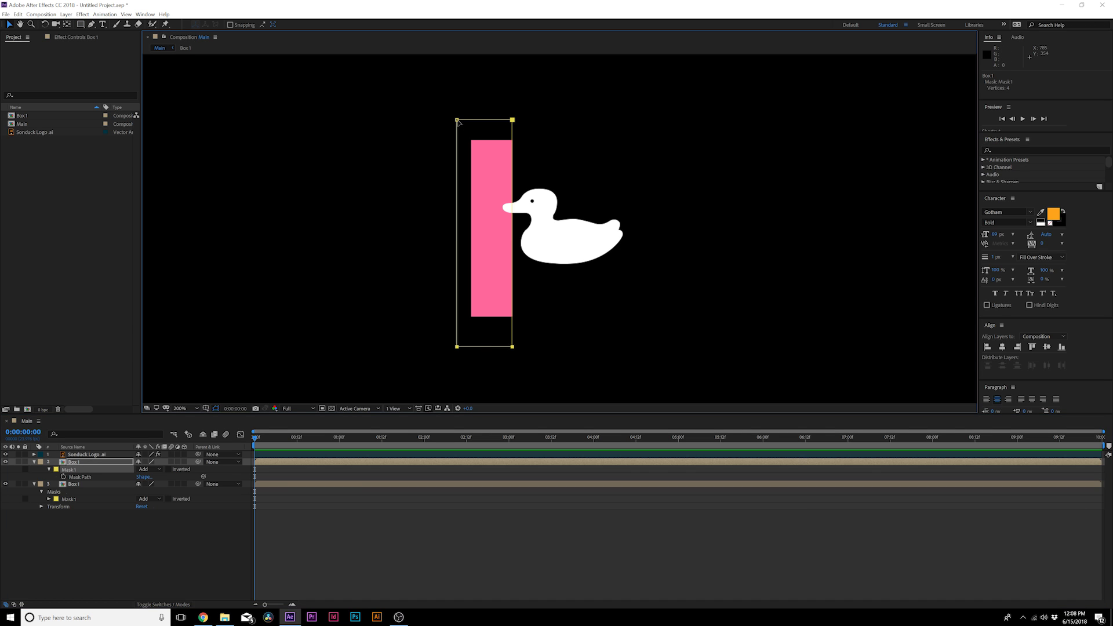
pyautogui.moveTo(457, 347); pyautogui.dragTo(470, 347)
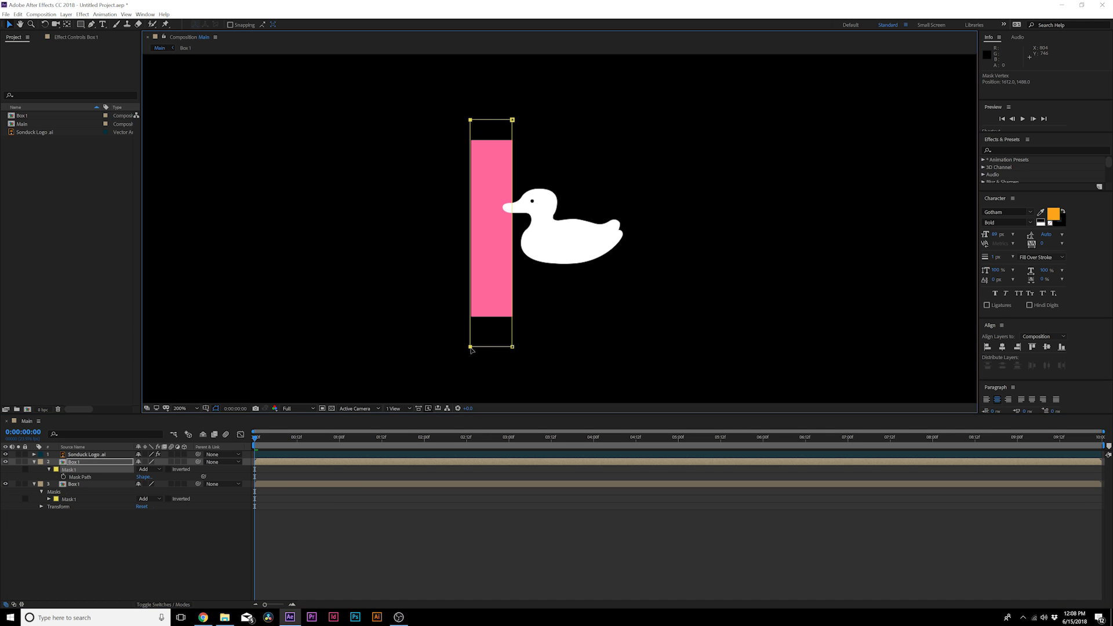
pyautogui.click(79, 476)
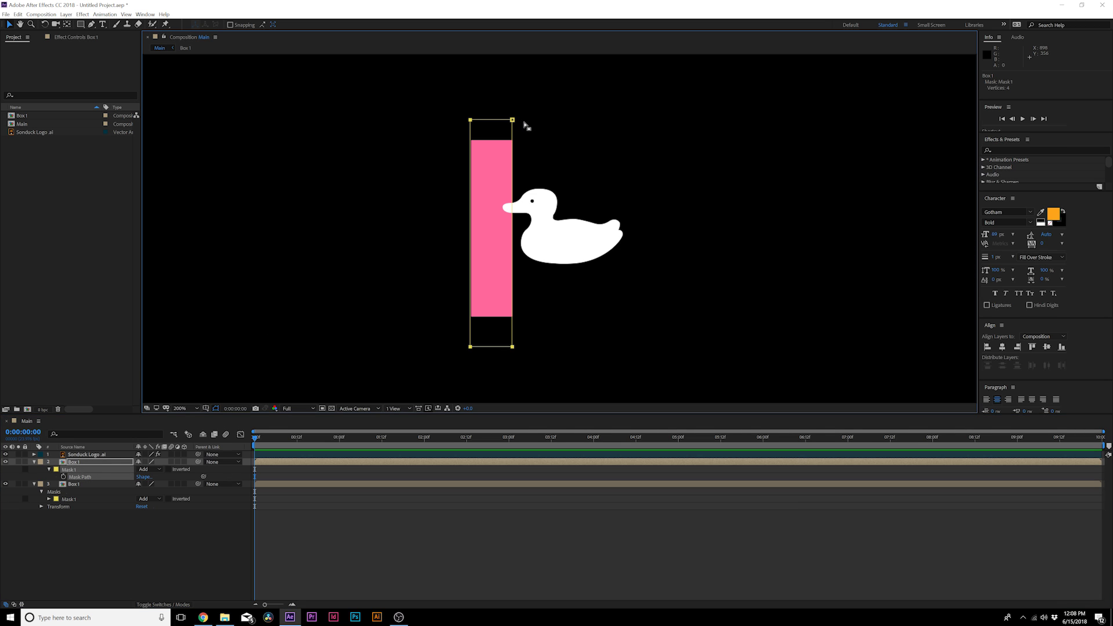
pyautogui.moveTo(513, 120); pyautogui.dragTo(558, 121)
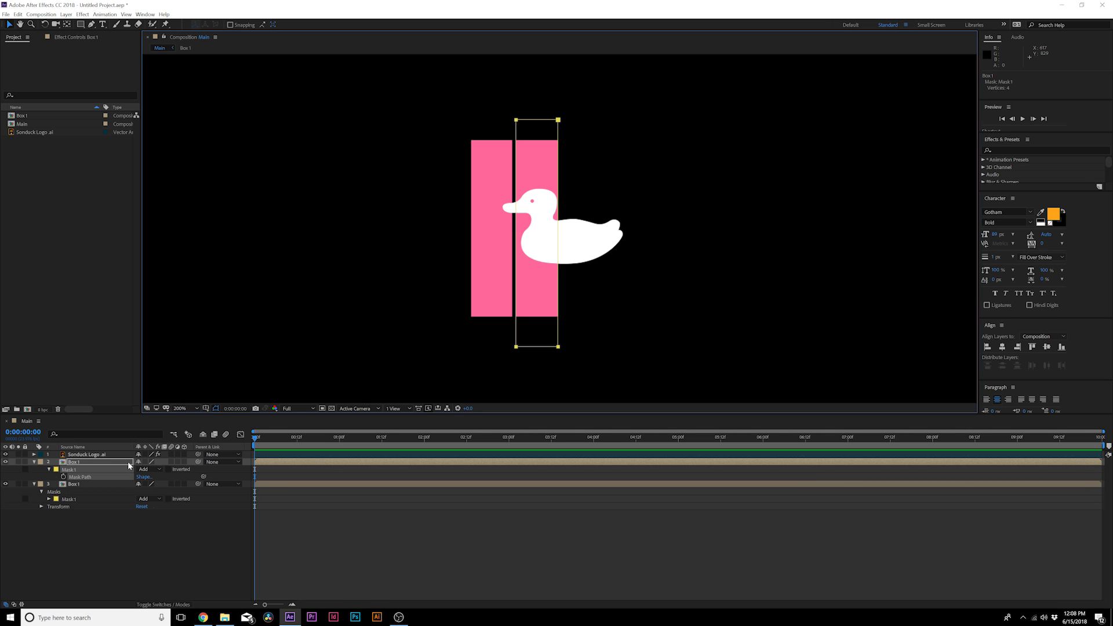
# Duplicate again, shift the new mask right for a third bar, and add a fourth copy
pyautogui.click(76, 464)
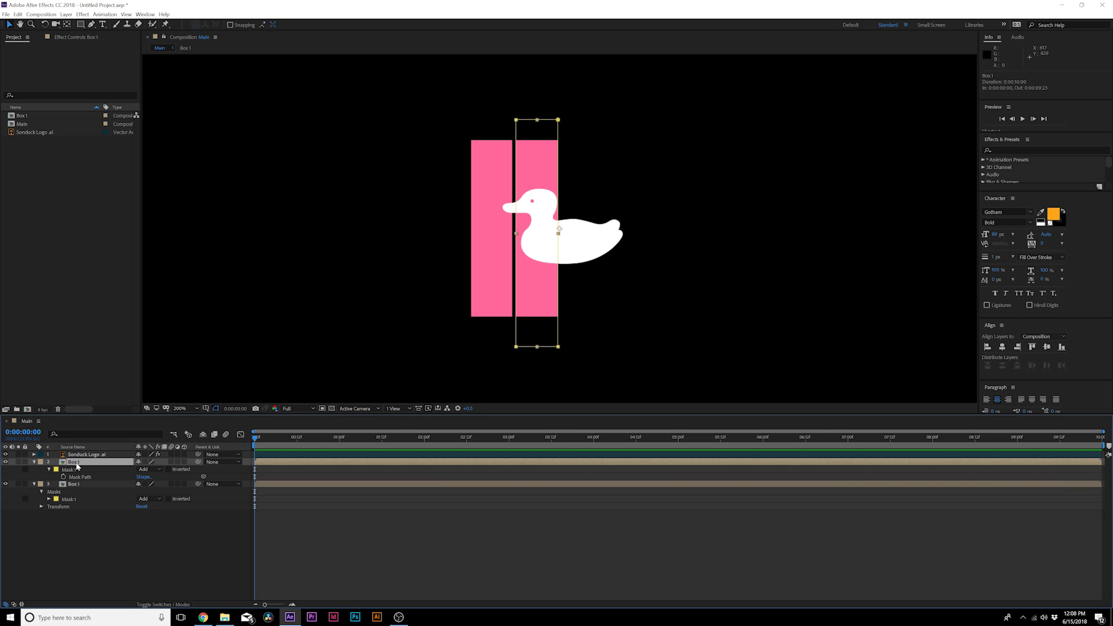
pyautogui.hotkey('ctrl', 'd')
pyautogui.press('m')
pyautogui.click(69, 468)
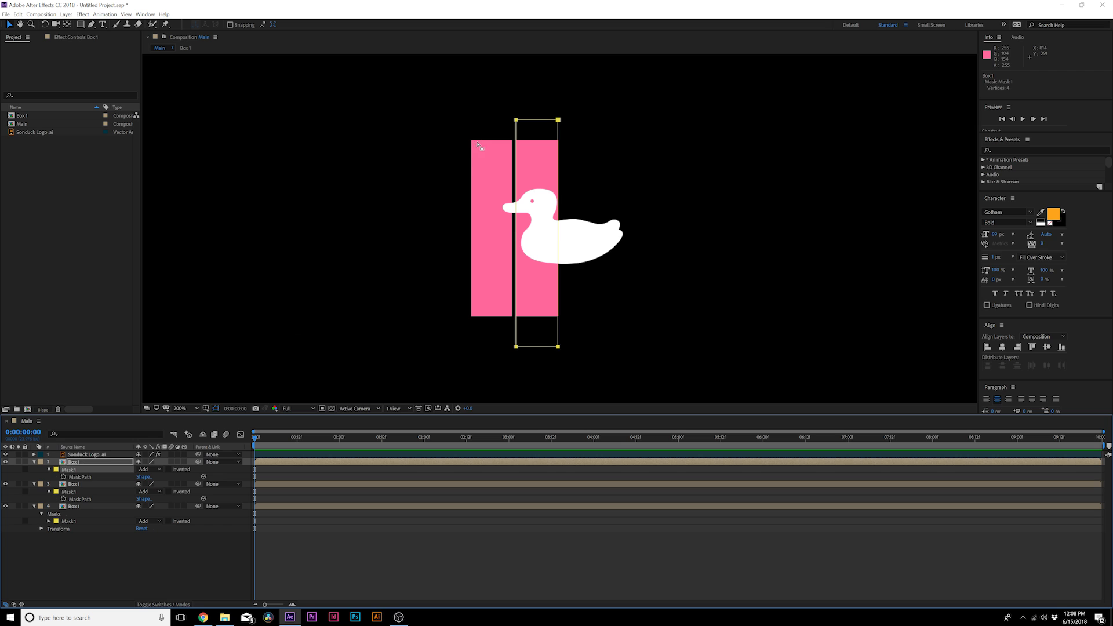
pyautogui.moveTo(559, 121); pyautogui.dragTo(606, 131)
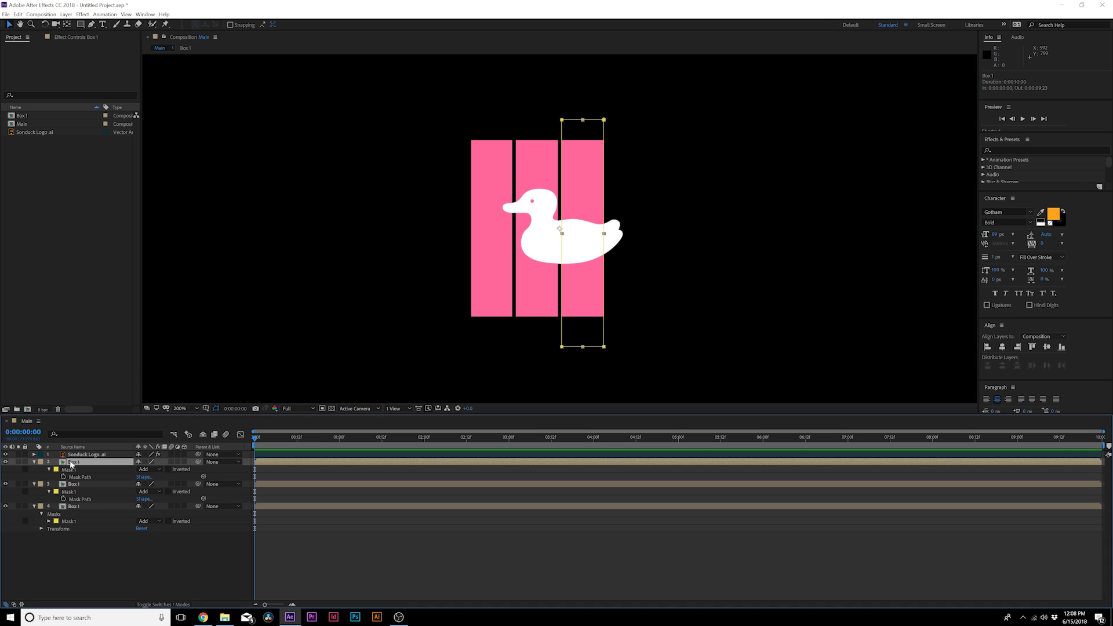
pyautogui.hotkey('ctrl', 'd')
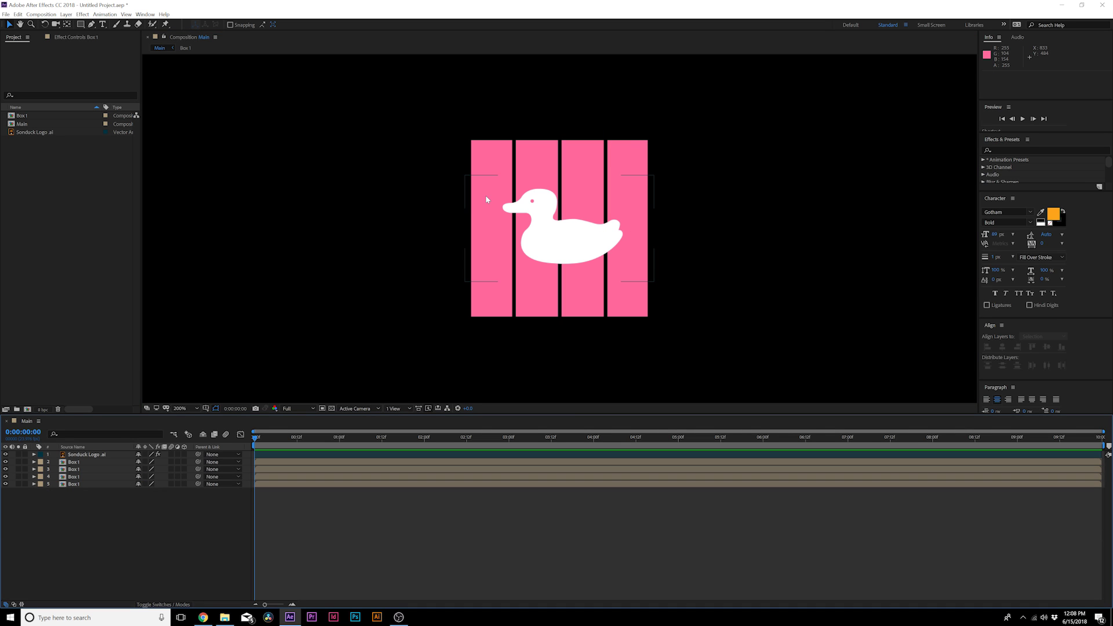
# Add Position keyframes to all four bars, placed around 0:00:01:23
pyautogui.press(',')
pyautogui.press('.')
pyautogui.moveTo(74, 486); pyautogui.dragTo(74, 469)
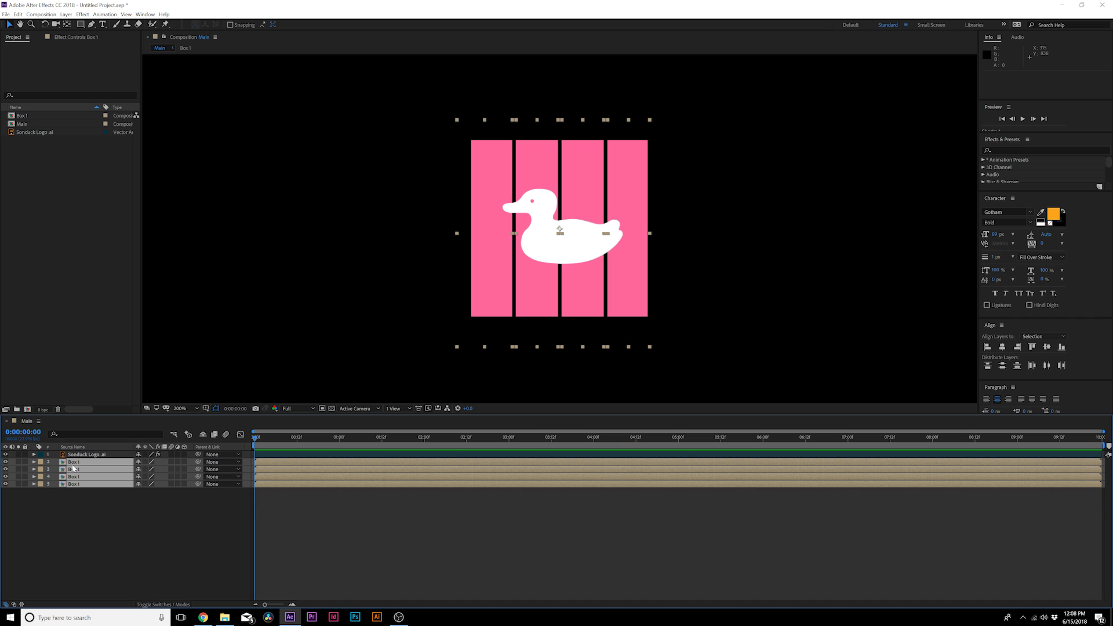
pyautogui.press('p')
pyautogui.click(56, 469)
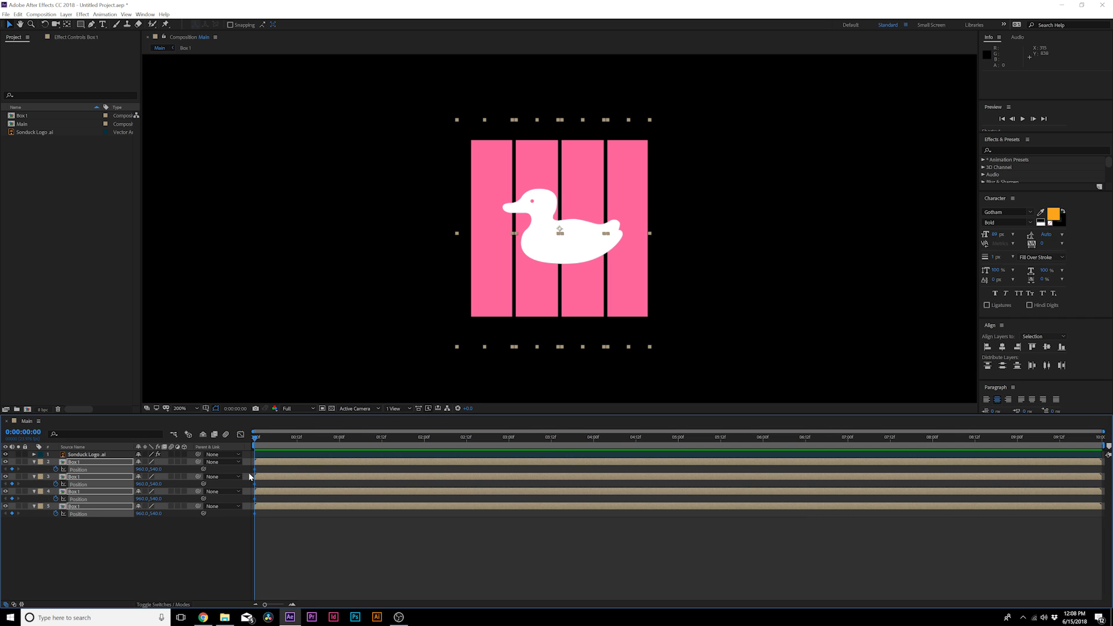
pyautogui.moveTo(257, 473); pyautogui.dragTo(437, 480)
pyautogui.click(149, 542)
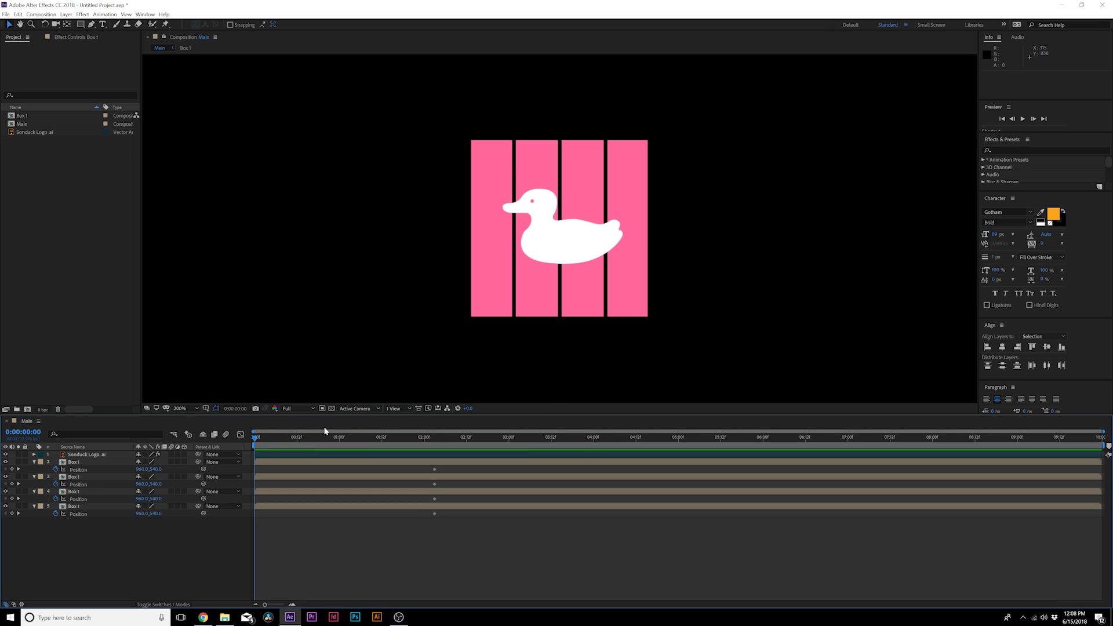
# Set the four bars' starting positions above the top edge of the composition
pyautogui.click(72, 462)
pyautogui.keyDown('shift'); pyautogui.click(85, 502); pyautogui.keyUp('shift')
pyautogui.press(',')
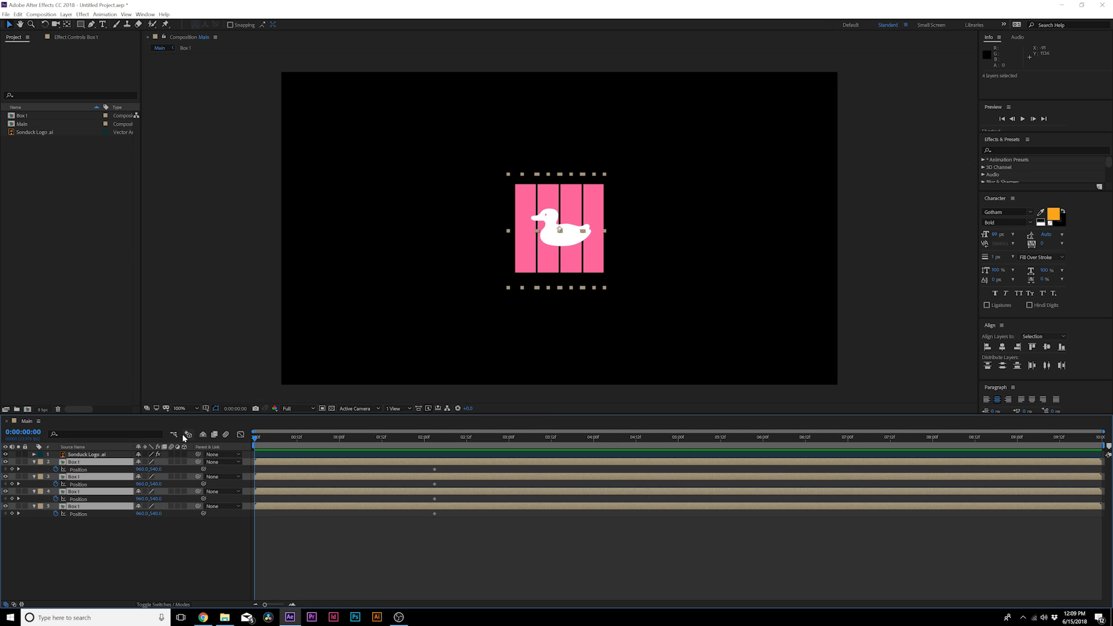
pyautogui.moveTo(154, 473); pyautogui.dragTo(123, 470)
pyautogui.click(174, 519)
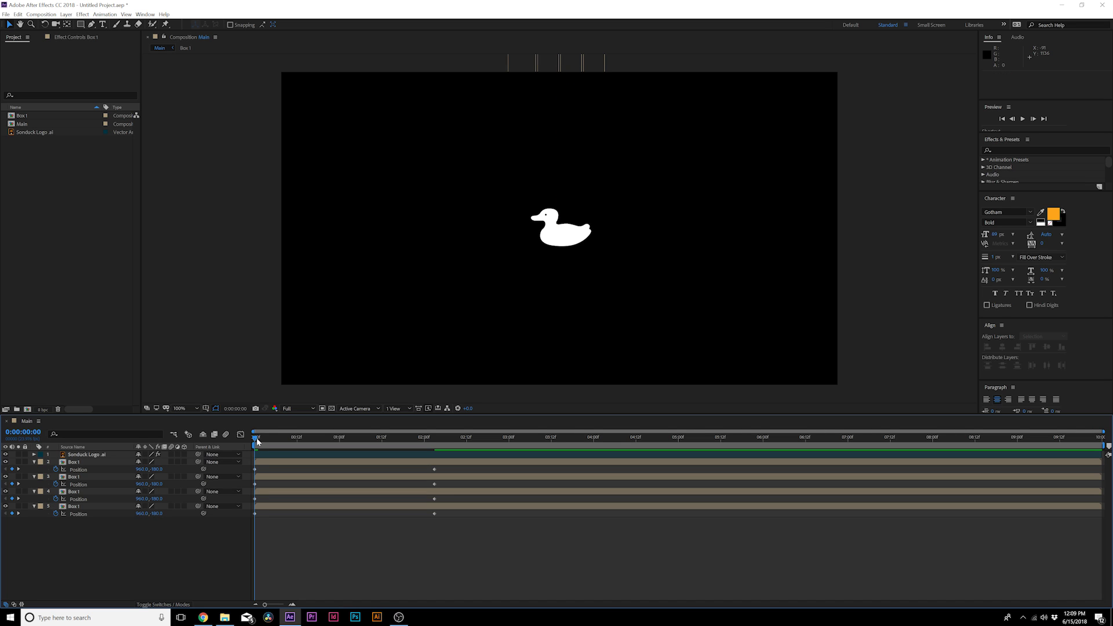
# Stagger the bars' drop timings, preview the fall, and enable motion blur at 0:00:01:06
pyautogui.moveTo(258, 442); pyautogui.dragTo(290, 477)
pyautogui.moveTo(291, 476); pyautogui.dragTo(294, 477)
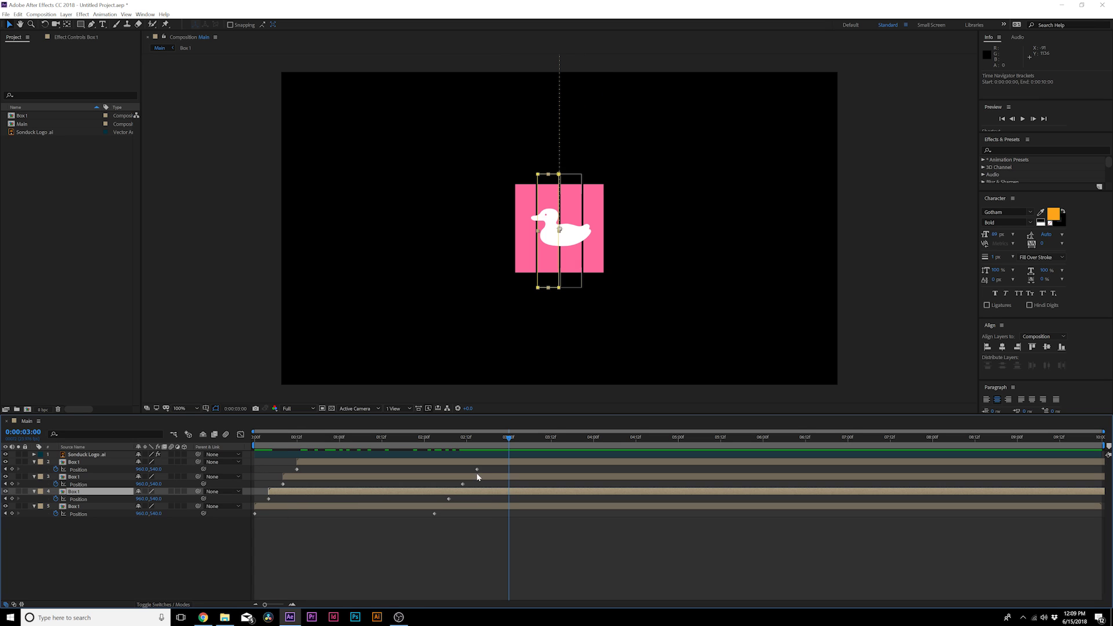
pyautogui.moveTo(486, 459); pyautogui.dragTo(415, 519)
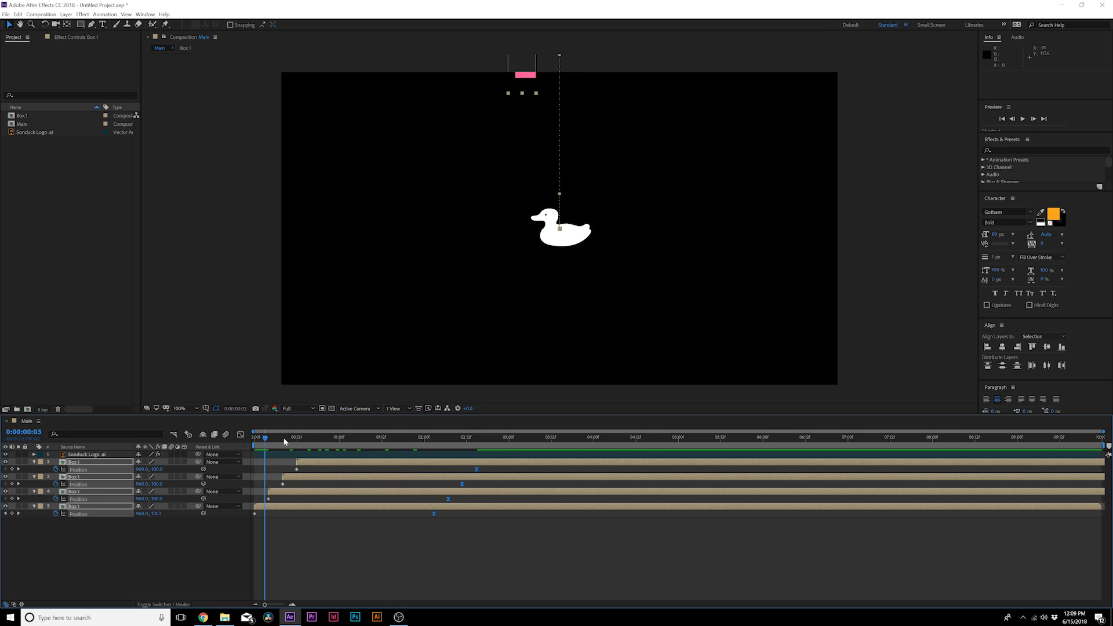
pyautogui.press('n')
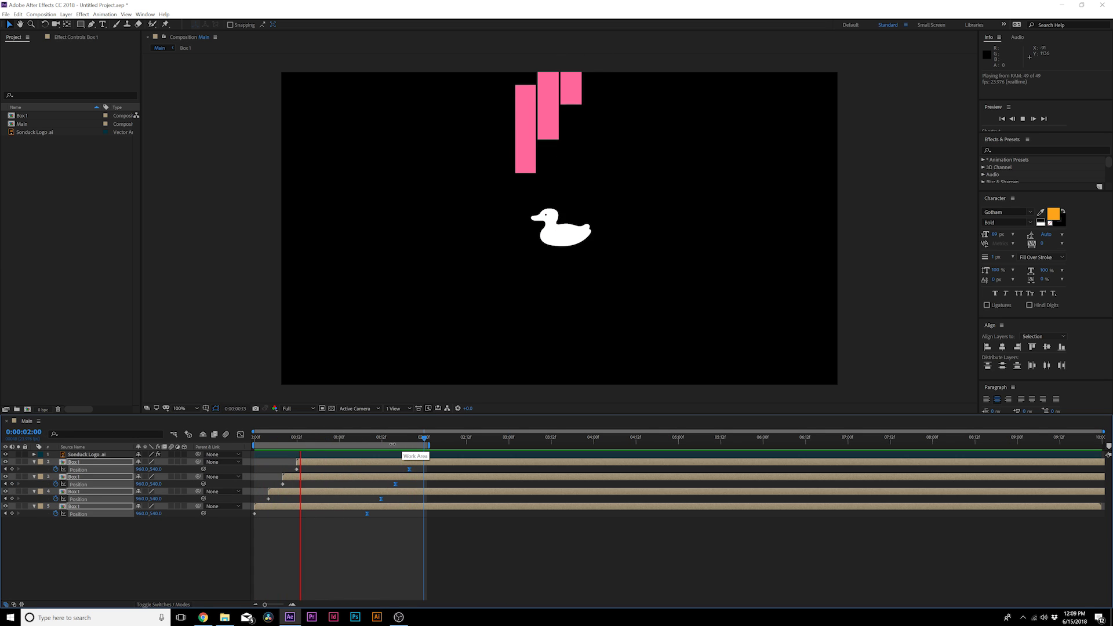
pyautogui.press('space')
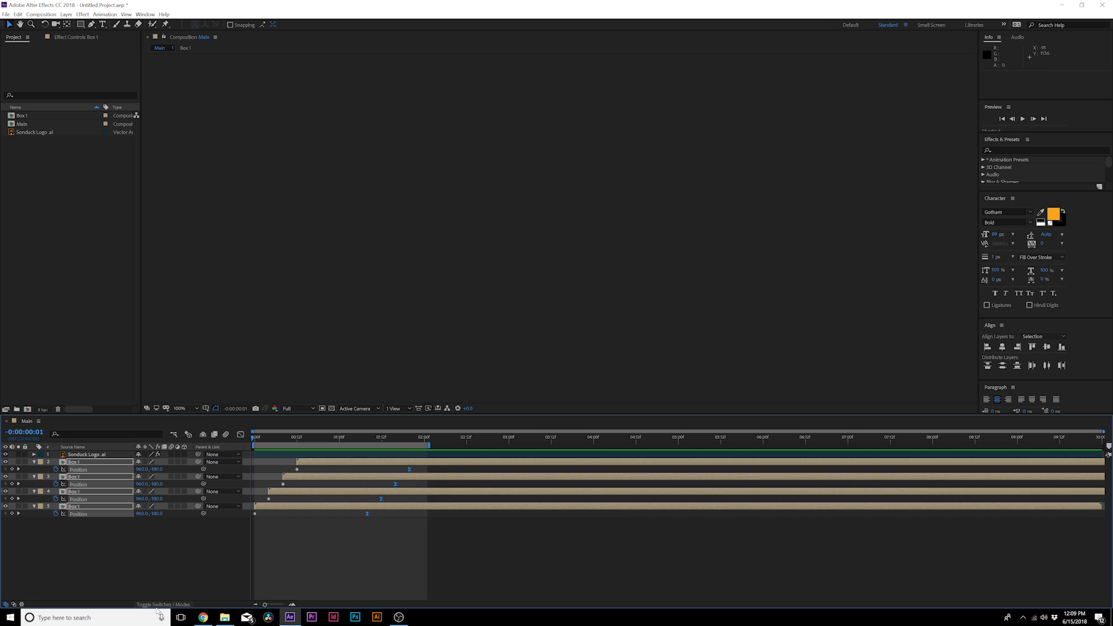
pyautogui.click(360, 437)
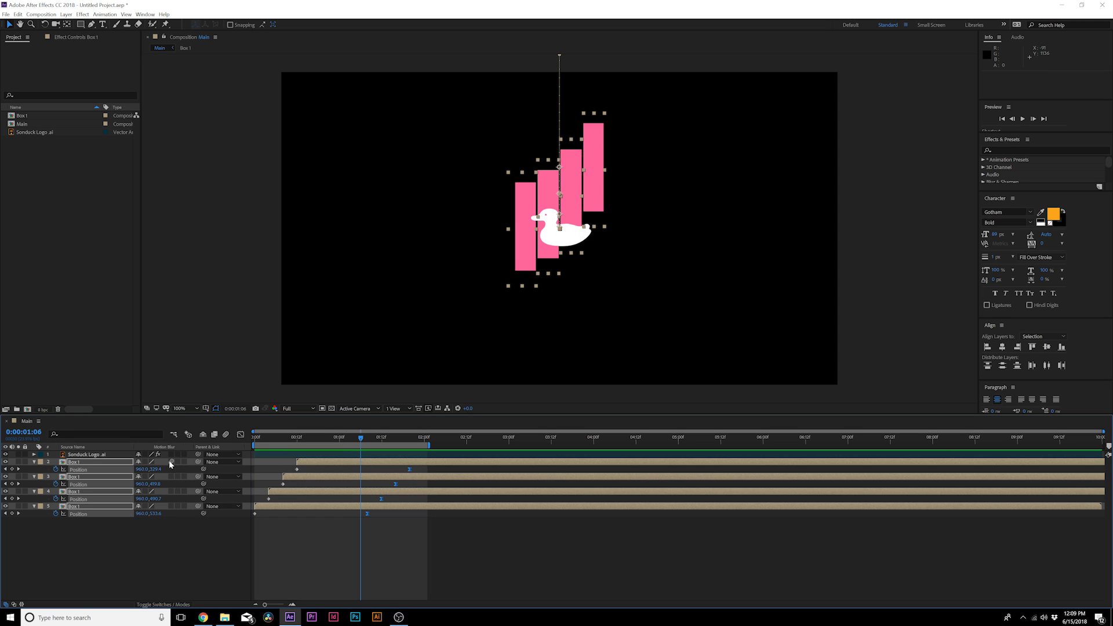
pyautogui.click(226, 435)
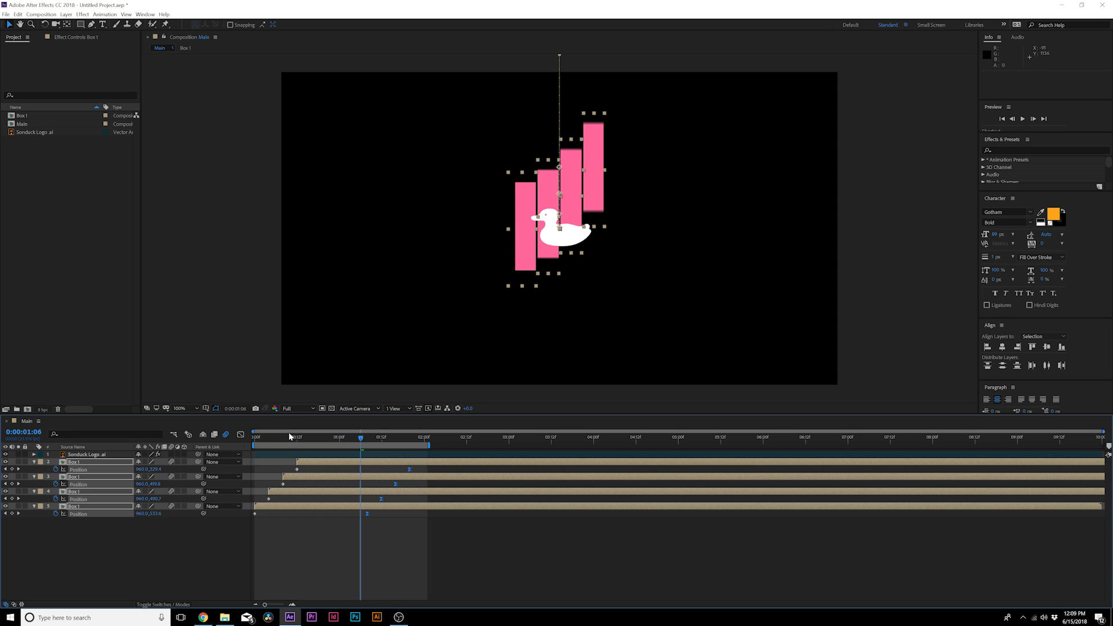
# Pre-compose the four Box layers into a precomp named PLate Animated
pyautogui.press('u')
pyautogui.click(95, 490)
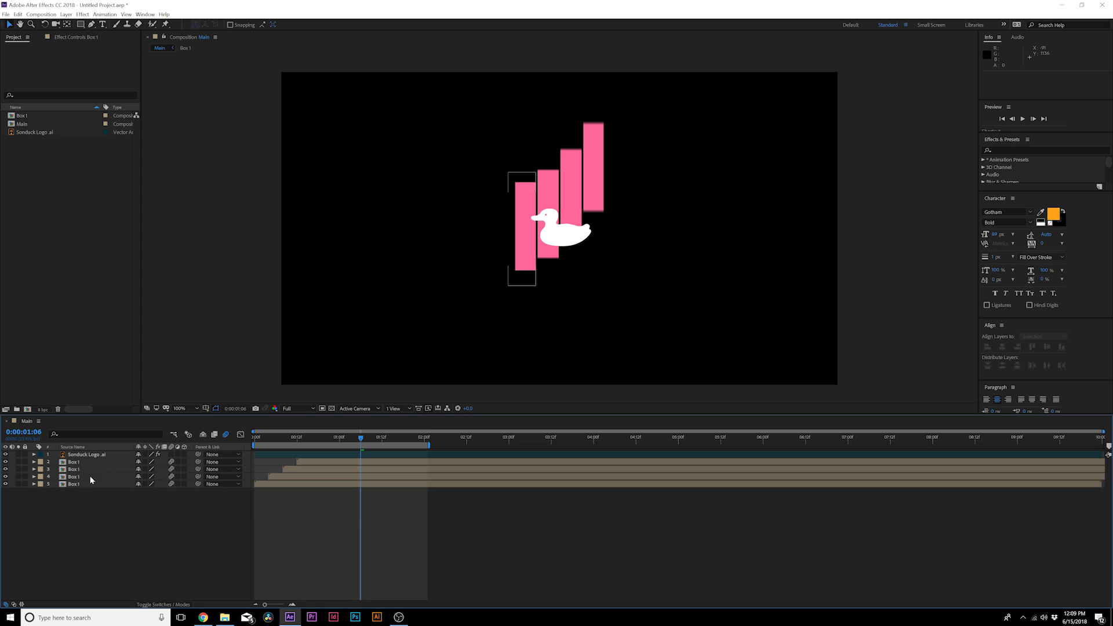
pyautogui.click(75, 462)
pyautogui.keyDown('shift'); pyautogui.click(78, 487); pyautogui.keyUp('shift')
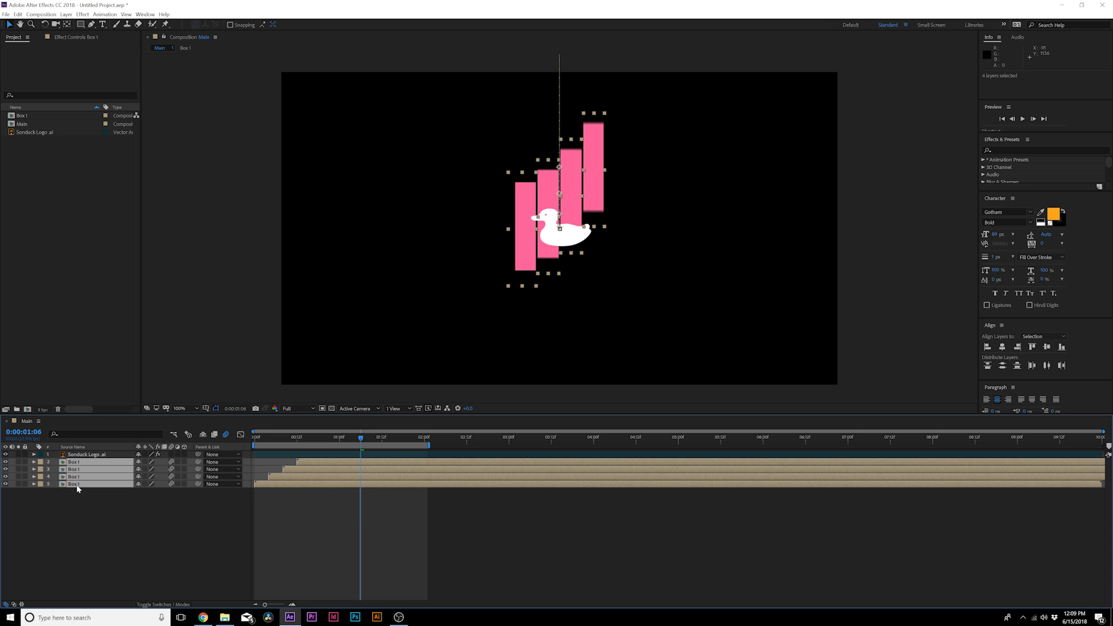
pyautogui.hotkey('ctrl', 'shift', 'c')
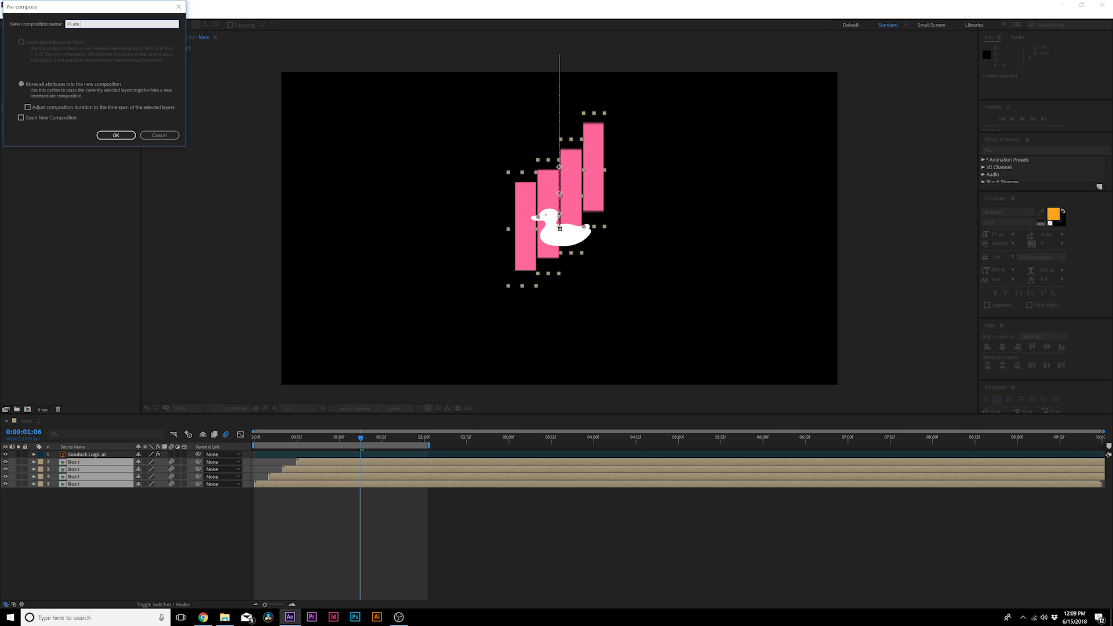
pyautogui.press('Return')
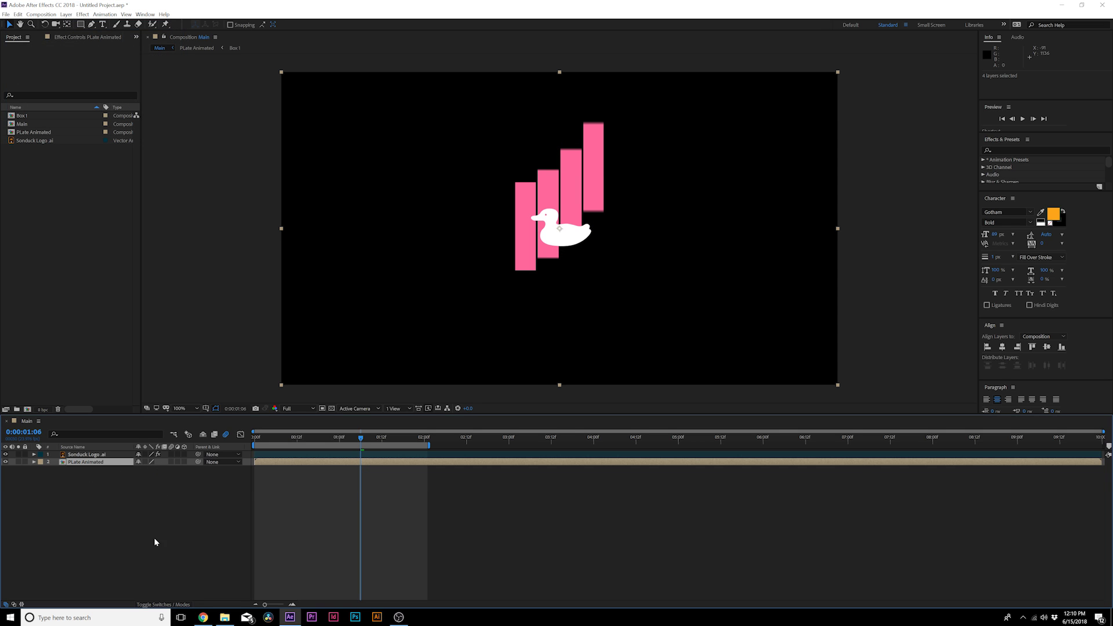
# Duplicate PLate Animated, place the Sonduck Logo between the copies, and set it to Alpha Matte
pyautogui.hotkey('ctrl', 'd')
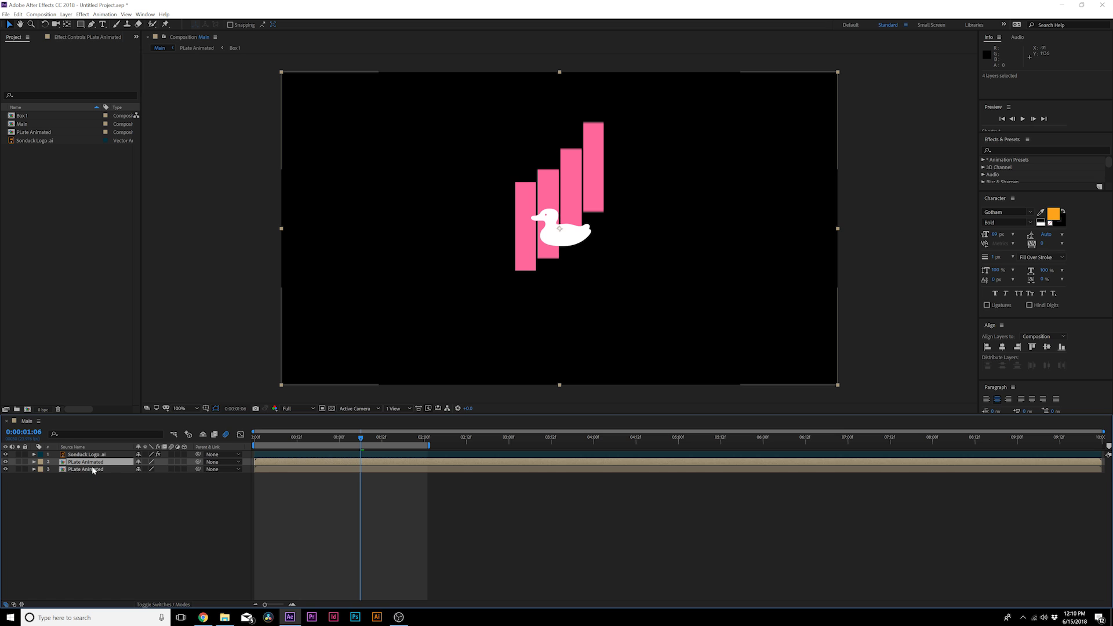
pyautogui.click(164, 606)
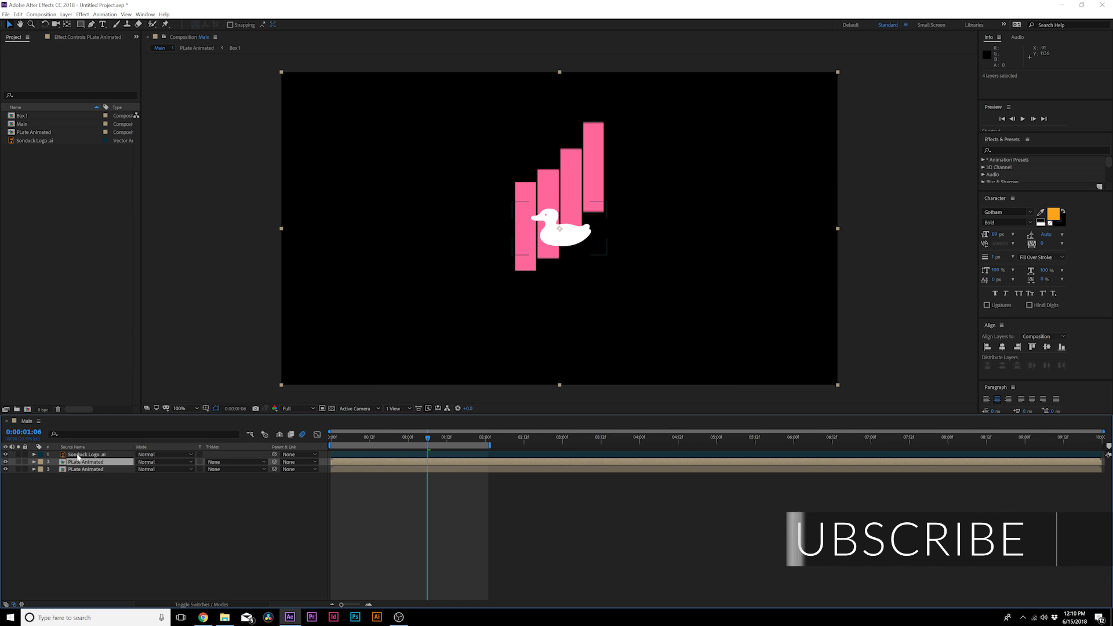
pyautogui.moveTo(81, 455); pyautogui.dragTo(81, 467)
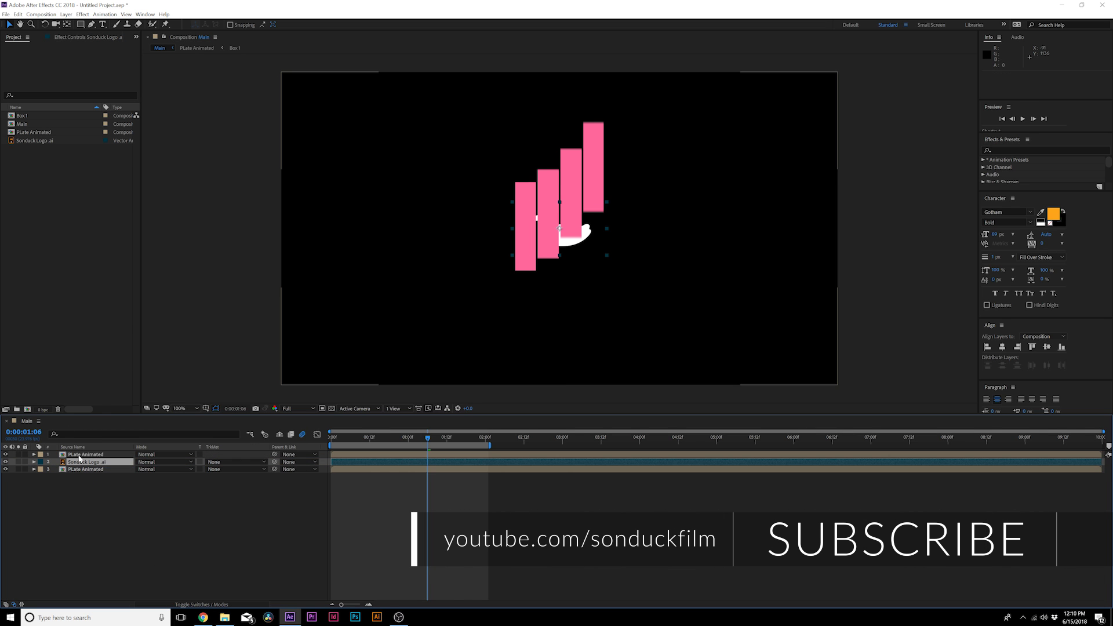
pyautogui.click(85, 454)
pyautogui.click(215, 461)
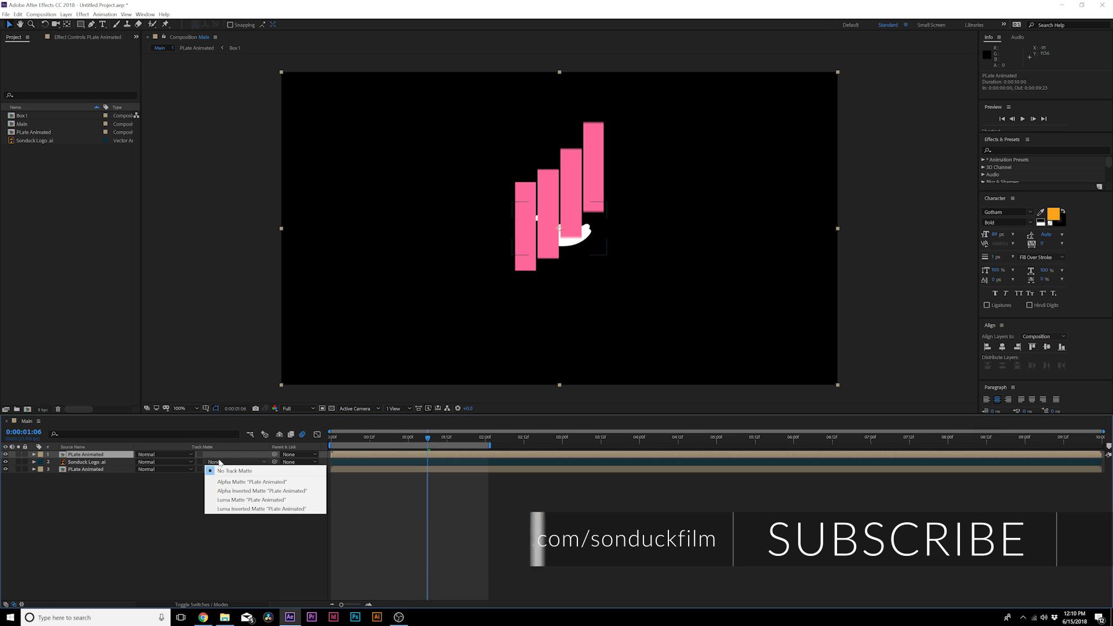
pyautogui.click(251, 483)
pyautogui.click(250, 487)
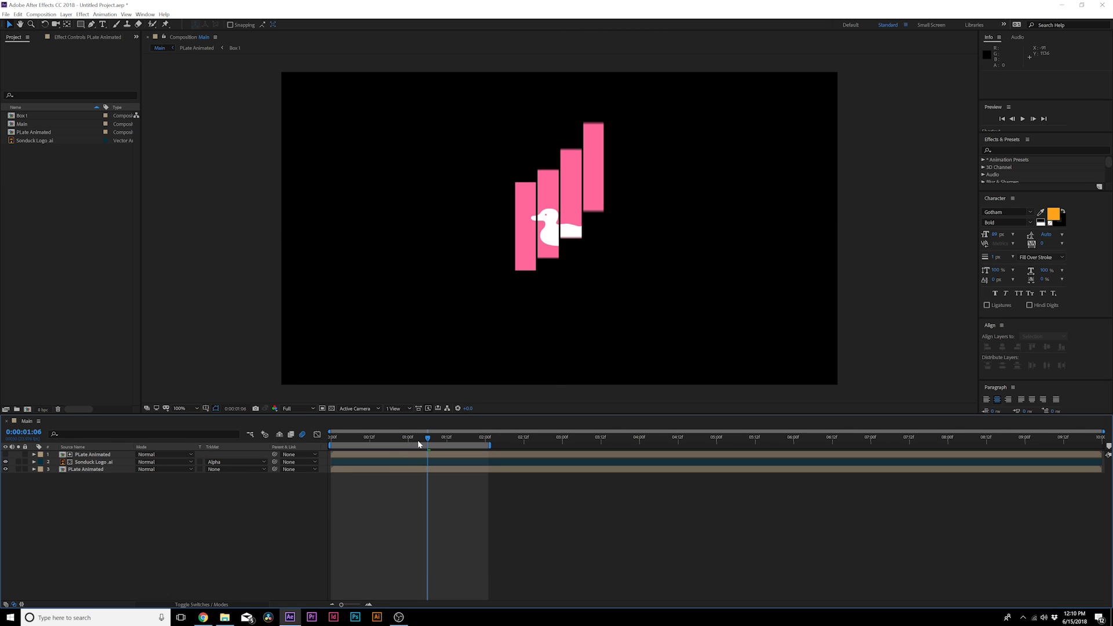
pyautogui.moveTo(418, 444); pyautogui.dragTo(366, 435)
pyautogui.click(82, 470)
# Draw a rectangular mask over the top of the lower plate copy and set it to Subtract
pyautogui.click(79, 24)
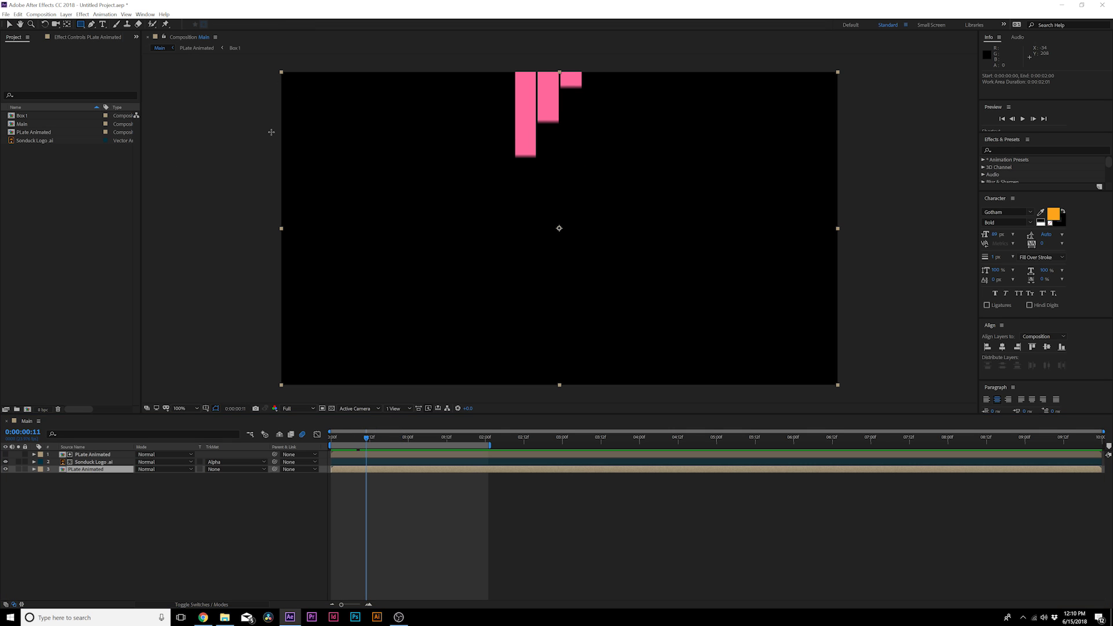
pyautogui.moveTo(264, 149); pyautogui.dragTo(879, 54)
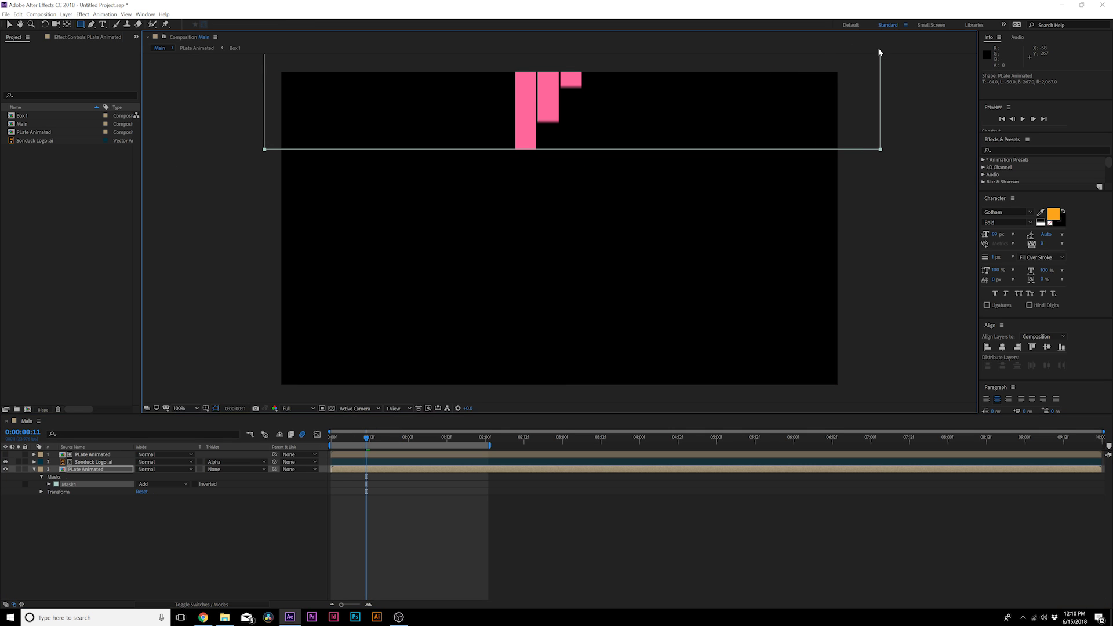
pyautogui.click(165, 485)
pyautogui.click(164, 511)
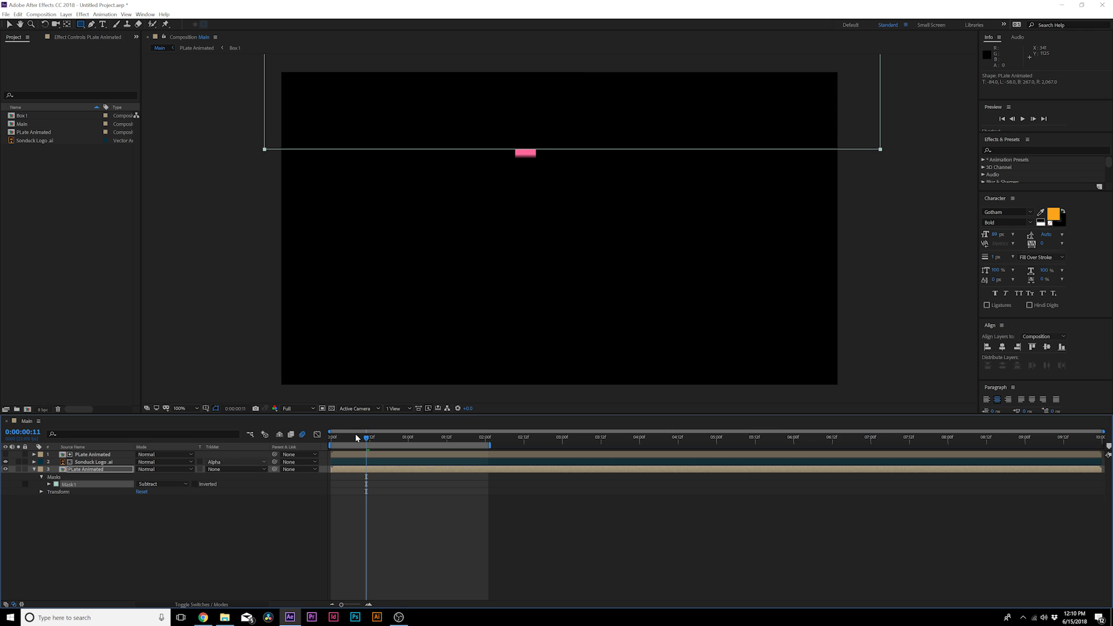
# Preview the falling plates from the start, then select the plate and logo layers
pyautogui.press('Home')
pyautogui.press('space')
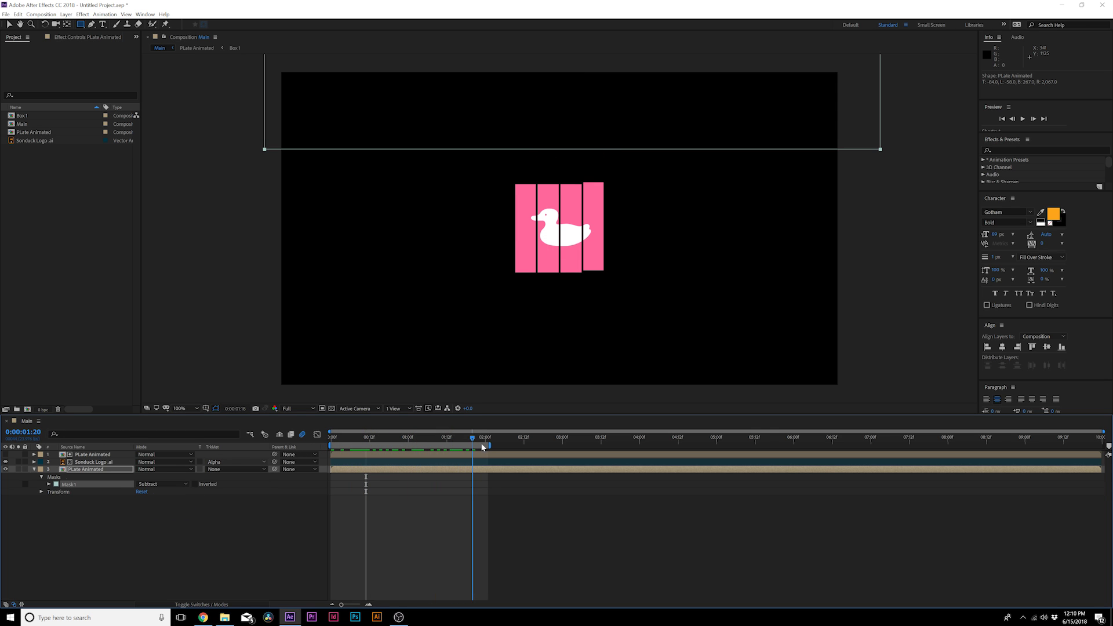
pyautogui.click(211, 561)
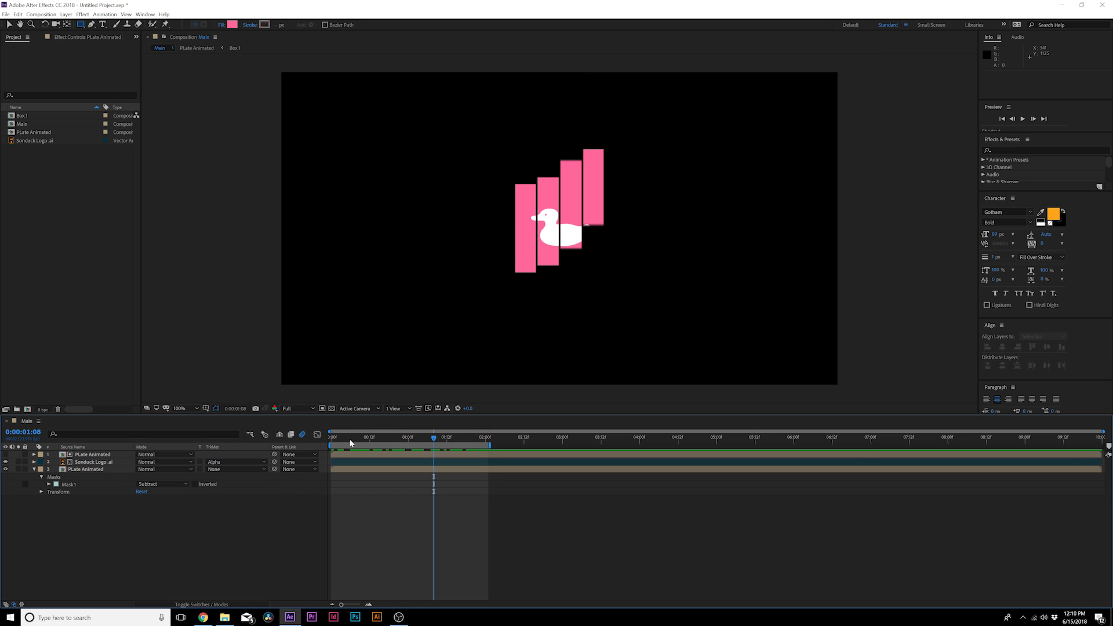
pyautogui.press('space')
pyautogui.press('space')
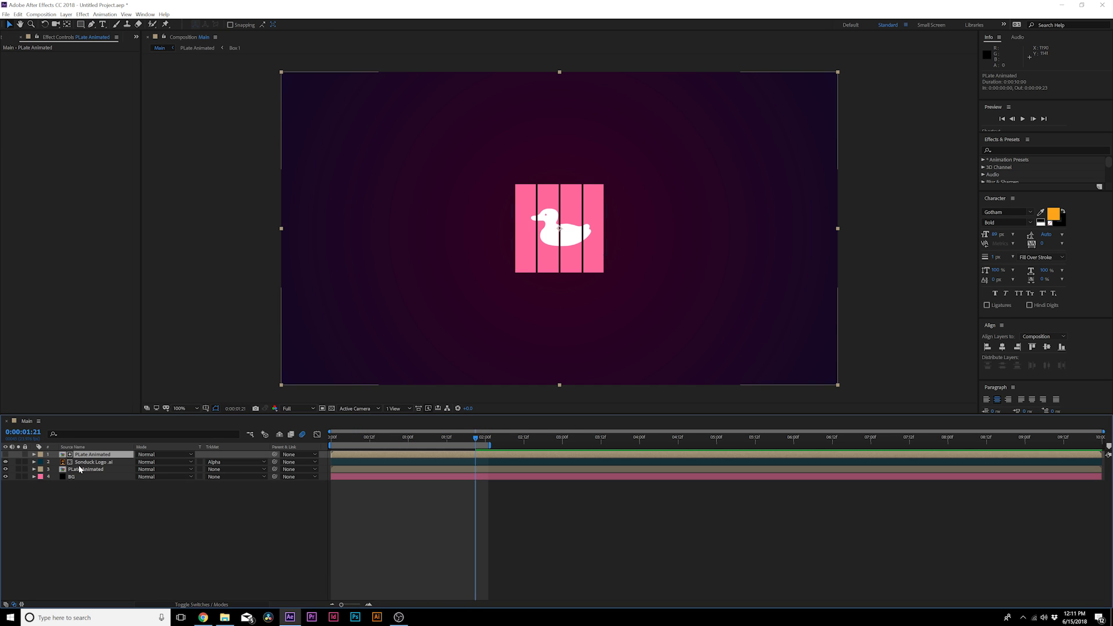
pyautogui.keyDown('shift'); pyautogui.click(82, 469); pyautogui.keyUp('shift')
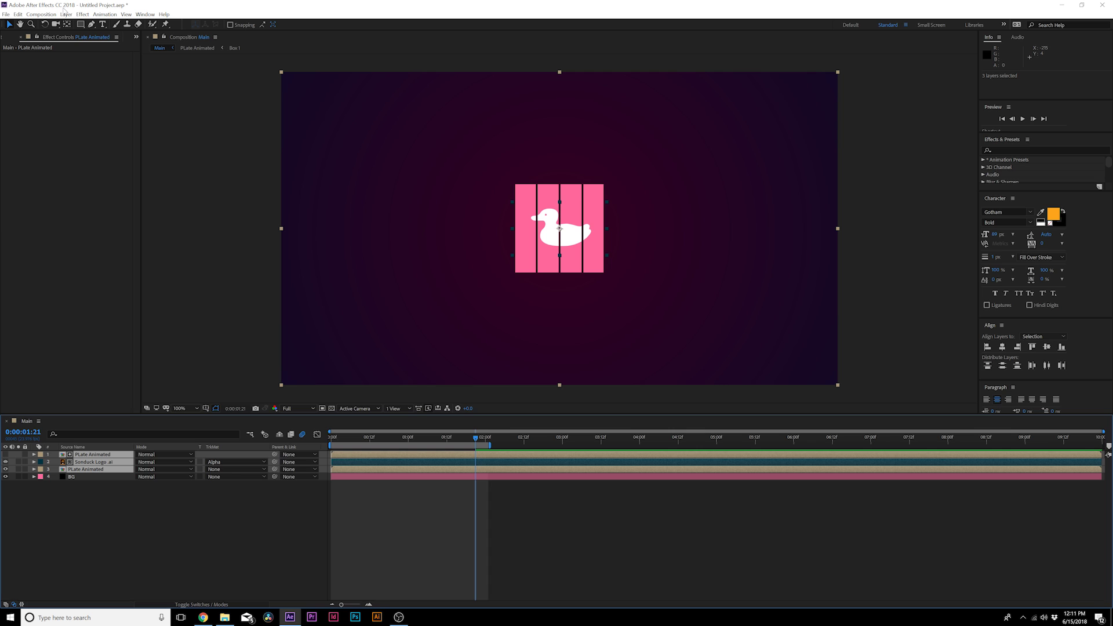
# Pre-compose the plate and duck layers into a comp named Logo
pyautogui.hotkey('ctrl', 'shift', 'c')
pyautogui.write('Logo')
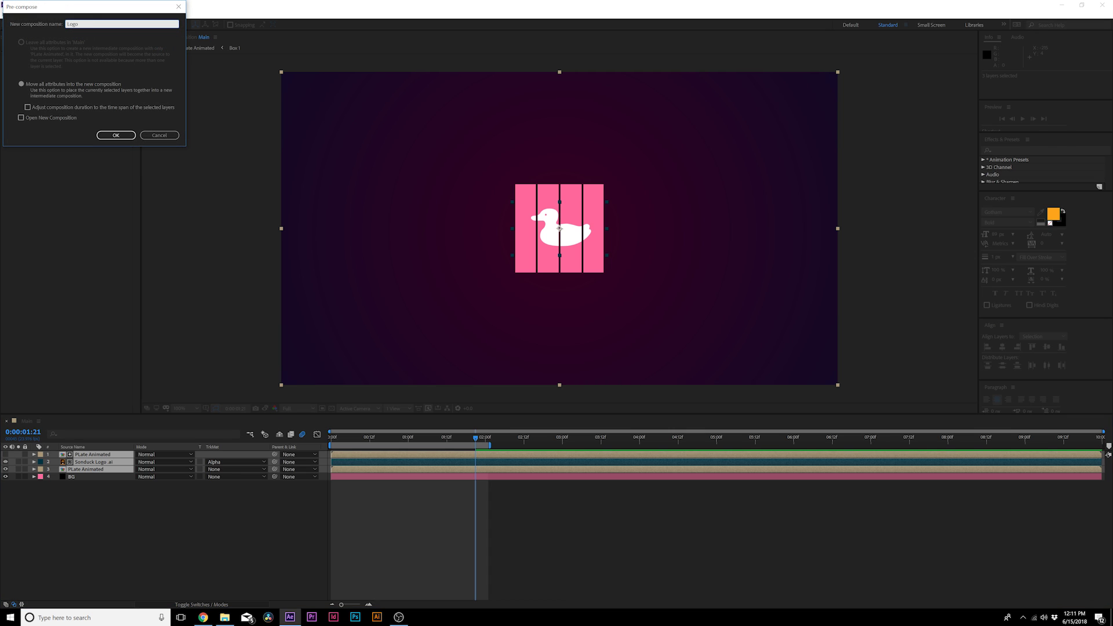
pyautogui.press('Return')
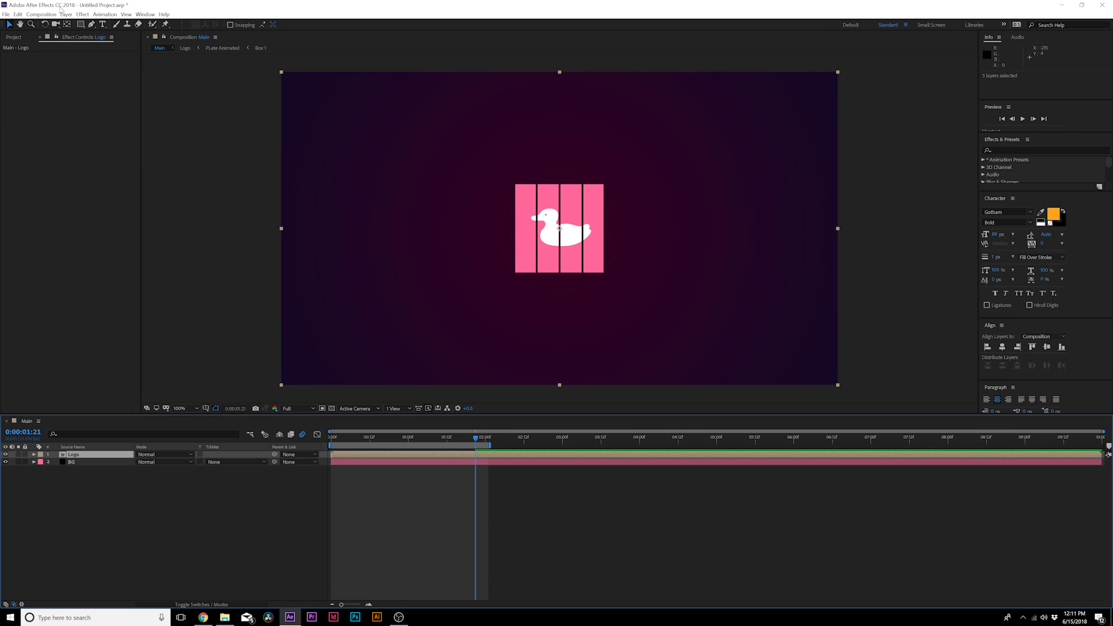
# Apply CC Light Sweep to the Logo layer and move its Center below the logo
pyautogui.click(82, 14)
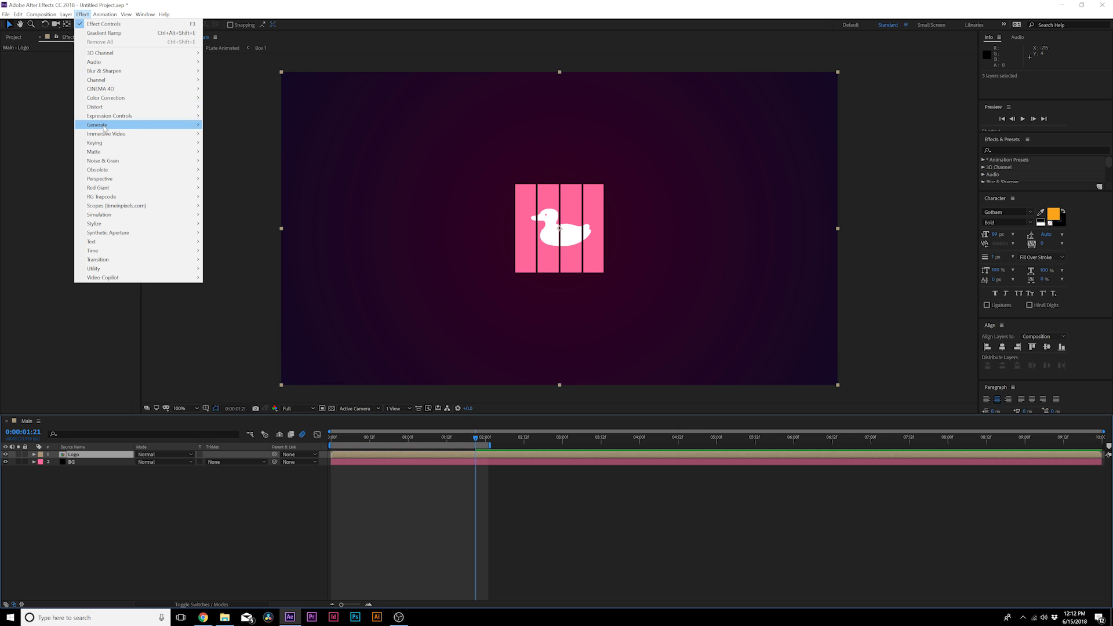
pyautogui.moveTo(145, 125)
pyautogui.click(231, 196)
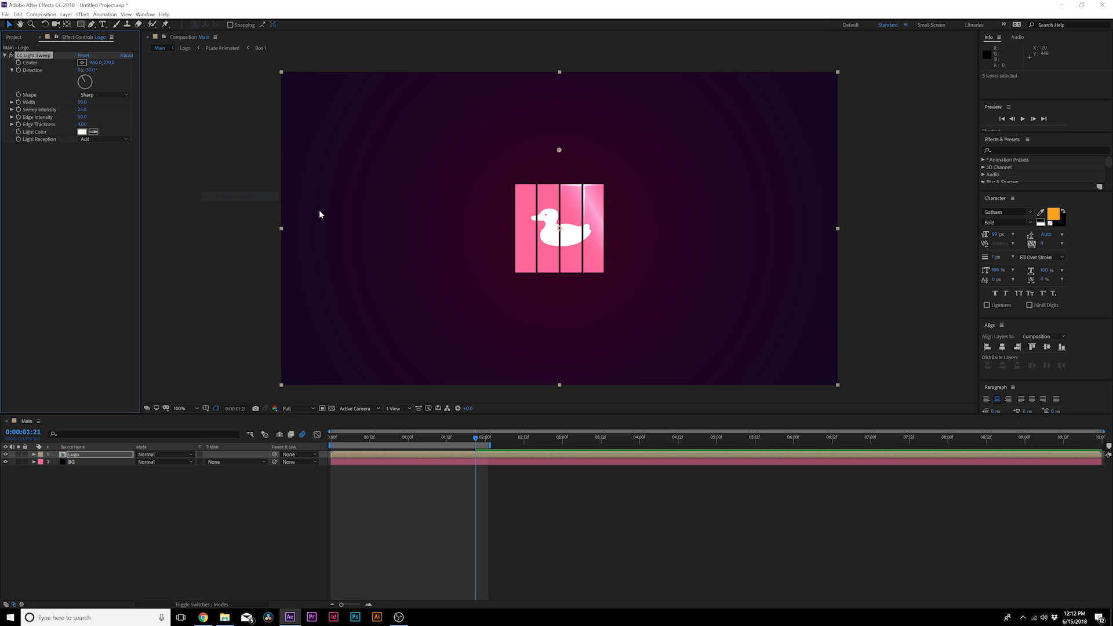
pyautogui.moveTo(559, 151); pyautogui.dragTo(500, 281)
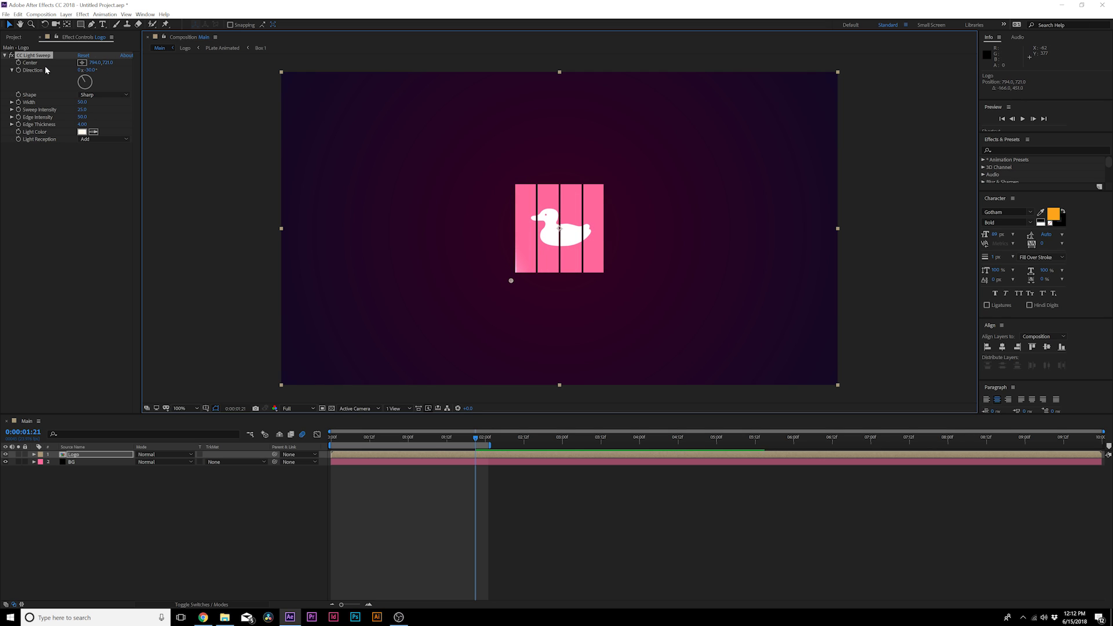
# Keyframe the sweep Center below the logo, then above its top-right at 0:00:04:01
pyautogui.click(18, 62)
pyautogui.press('space')
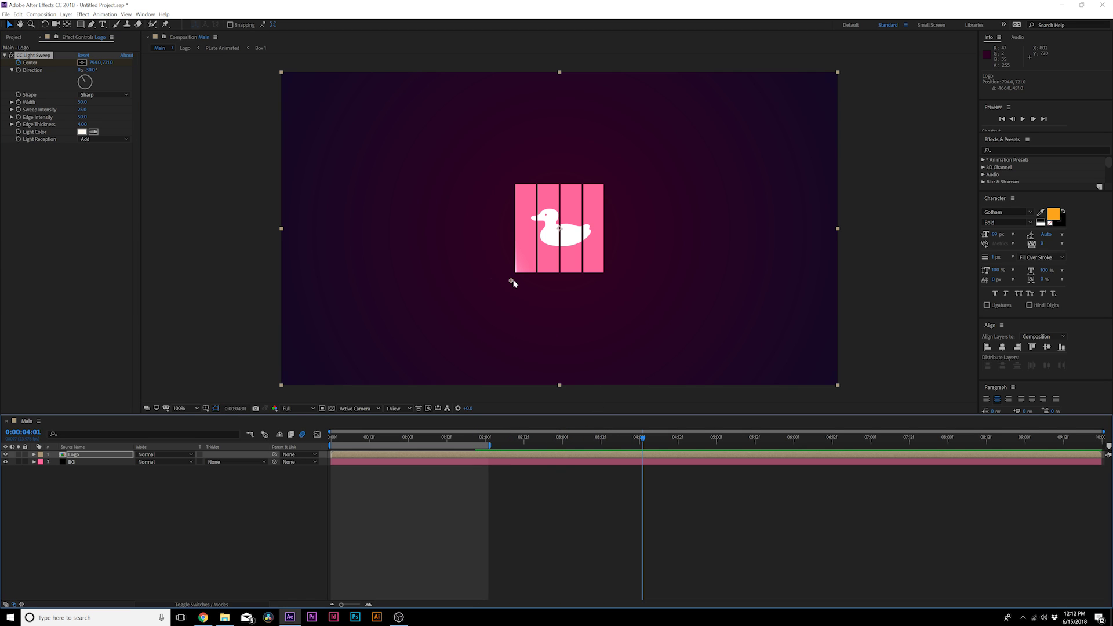
pyautogui.moveTo(512, 283); pyautogui.dragTo(612, 188)
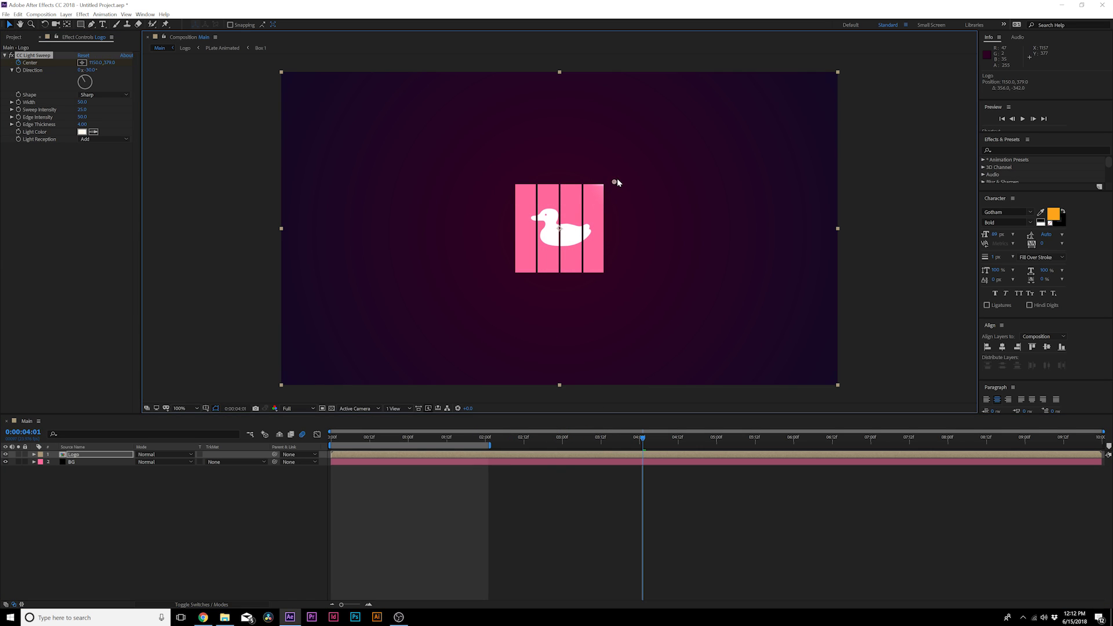
pyautogui.click(558, 439)
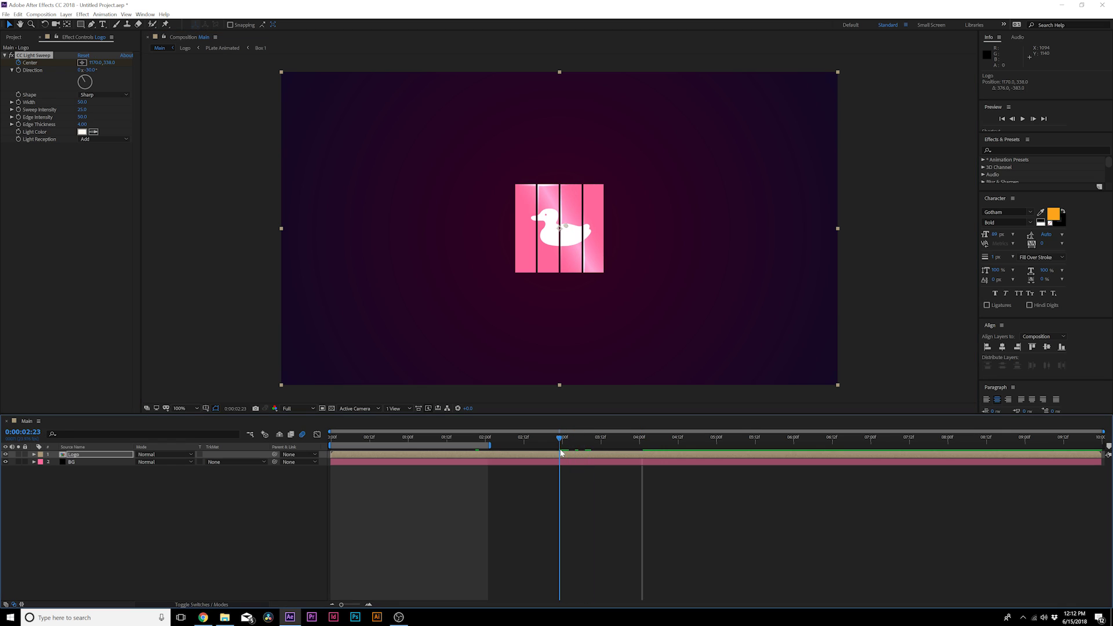
# Widen the sweep, lower its intensity, end the work area at 0:00:04:04, and preview
pyautogui.moveTo(82, 101); pyautogui.dragTo(93, 113)
pyautogui.click(652, 438)
pyautogui.press('n')
pyautogui.press('u')
pyautogui.press('space')
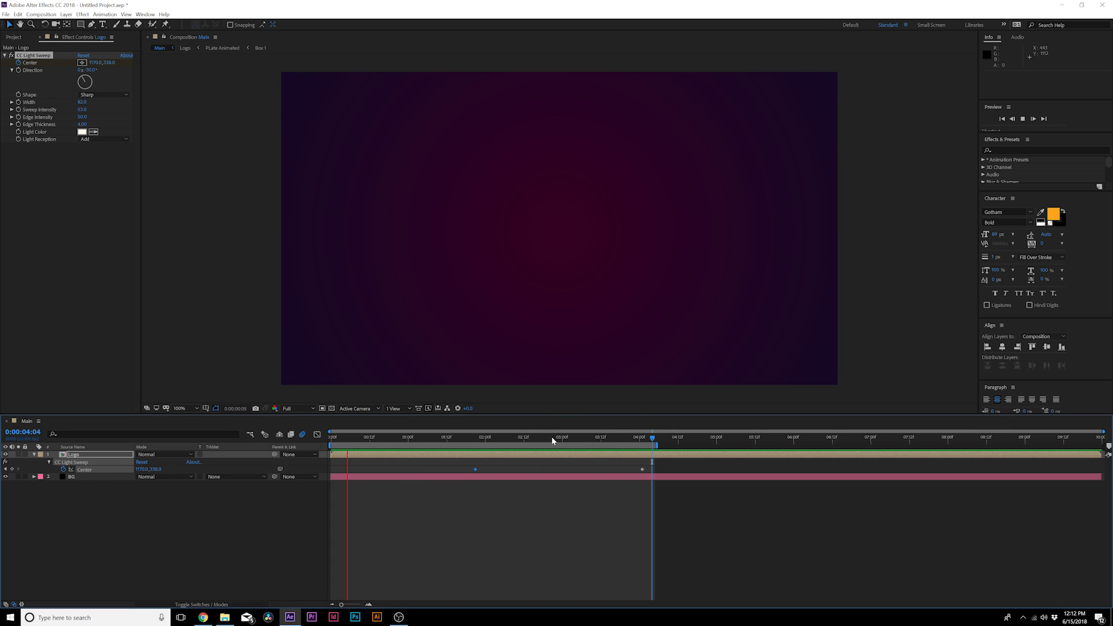
pyautogui.moveTo(551, 437)
pyautogui.mouseDown()
pyautogui.moveTo(352, 444)
pyautogui.moveTo(572, 440)
pyautogui.mouseUp()
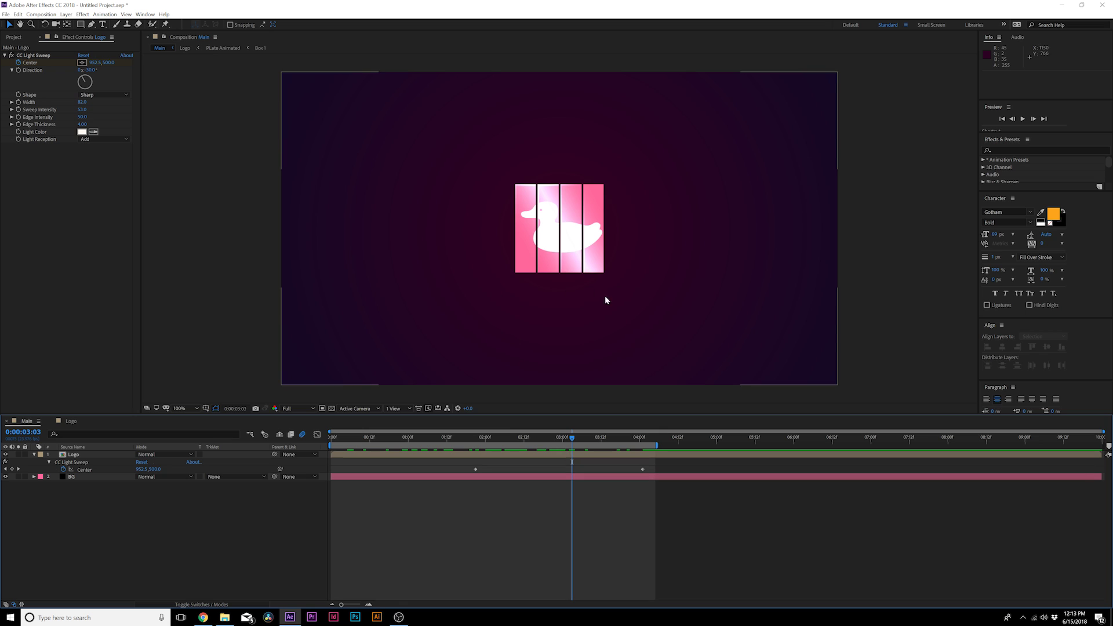
# Type the title SONDUCK below the duck logo
pyautogui.click(103, 25)
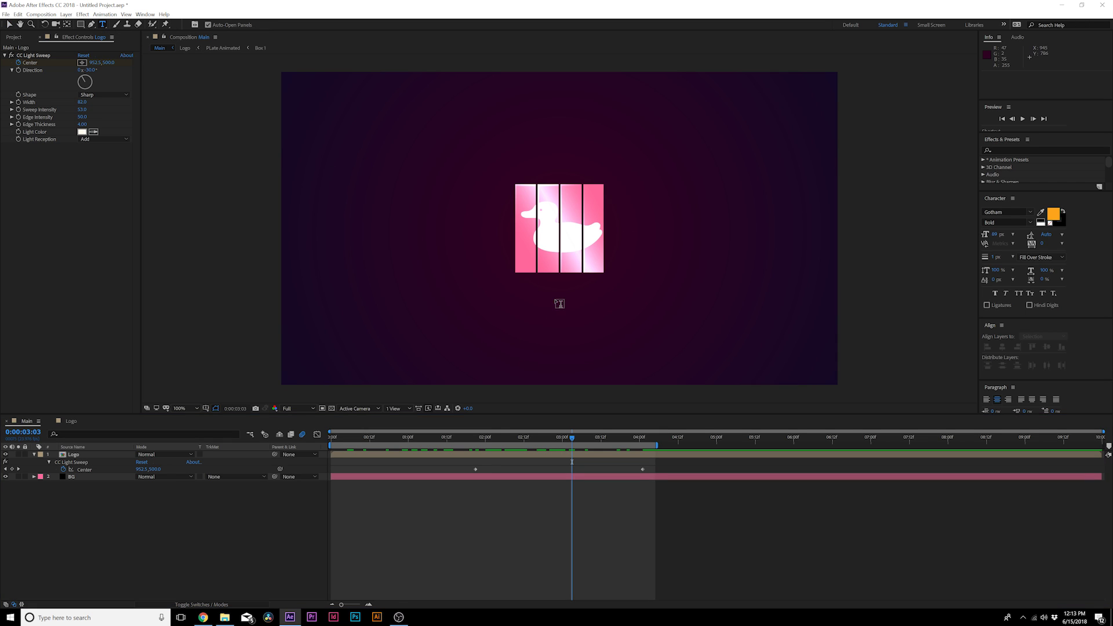
pyautogui.click(557, 303)
pyautogui.write('SONDUCK')
pyautogui.press('Escape')
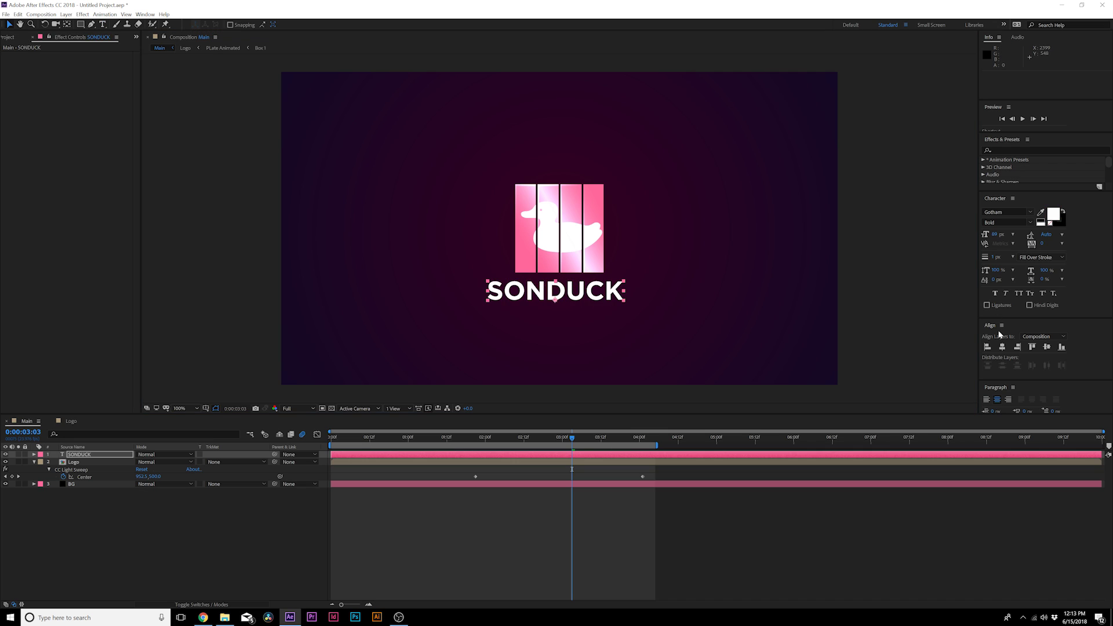
# Centre SONDUCK horizontally, nudge it slightly lower, and scrub to 0:00:03:05
pyautogui.click(1001, 347)
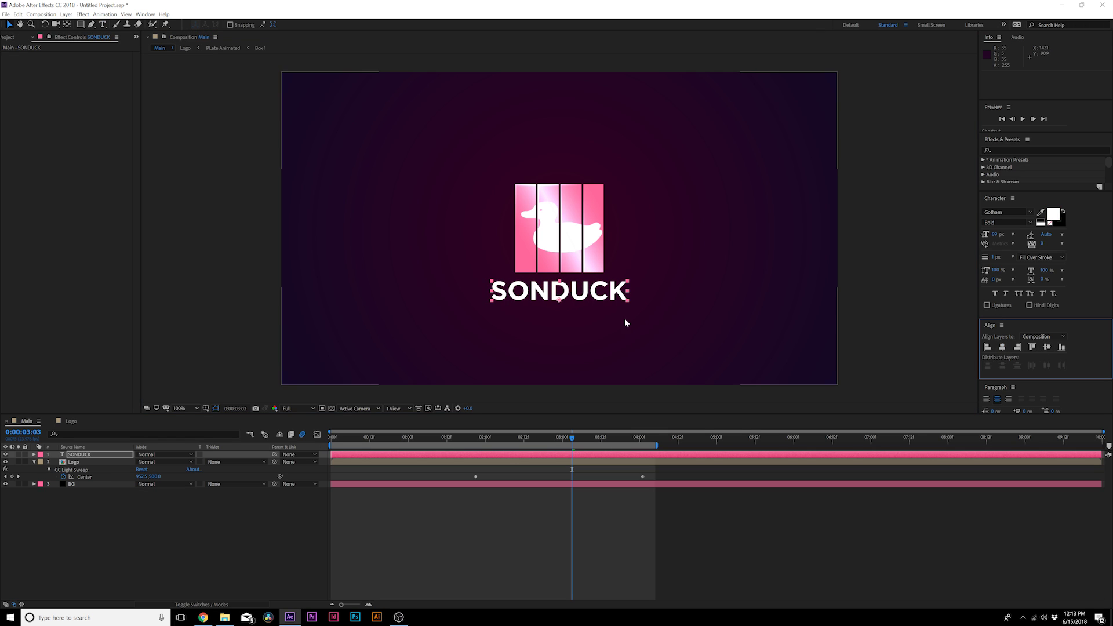
pyautogui.click(588, 291)
pyautogui.moveTo(588, 291); pyautogui.dragTo(588, 296)
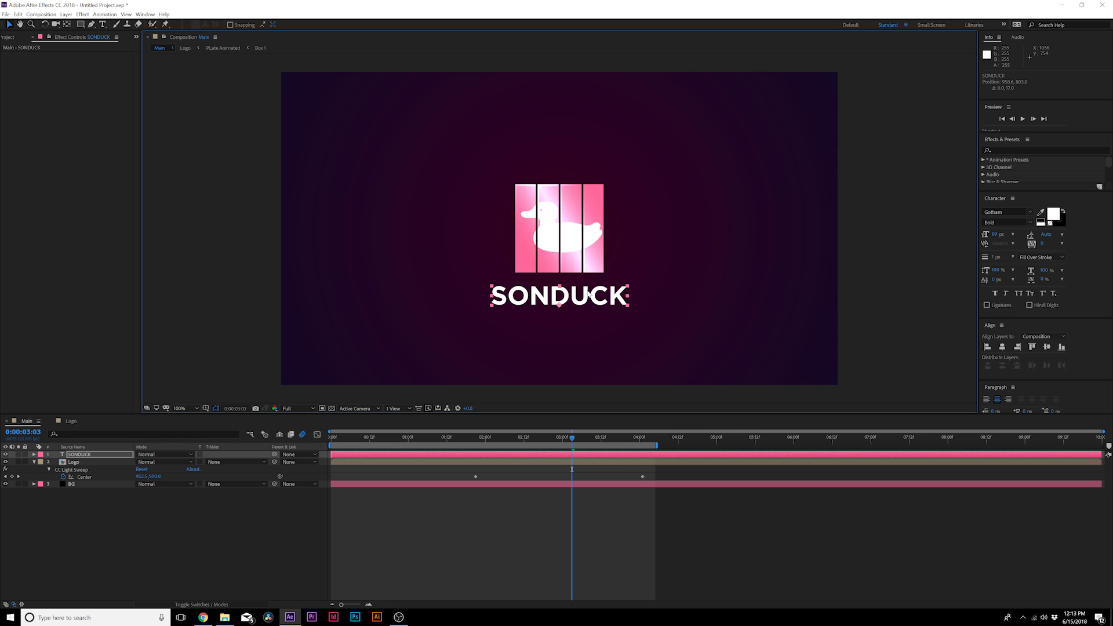
pyautogui.click(286, 516)
pyautogui.click(542, 439)
pyautogui.moveTo(542, 439); pyautogui.dragTo(578, 438)
pyautogui.moveTo(80, 24); pyautogui.dragTo(128, 42)
# Draw a small white circle below the SONDUCK title
pyautogui.click(232, 24)
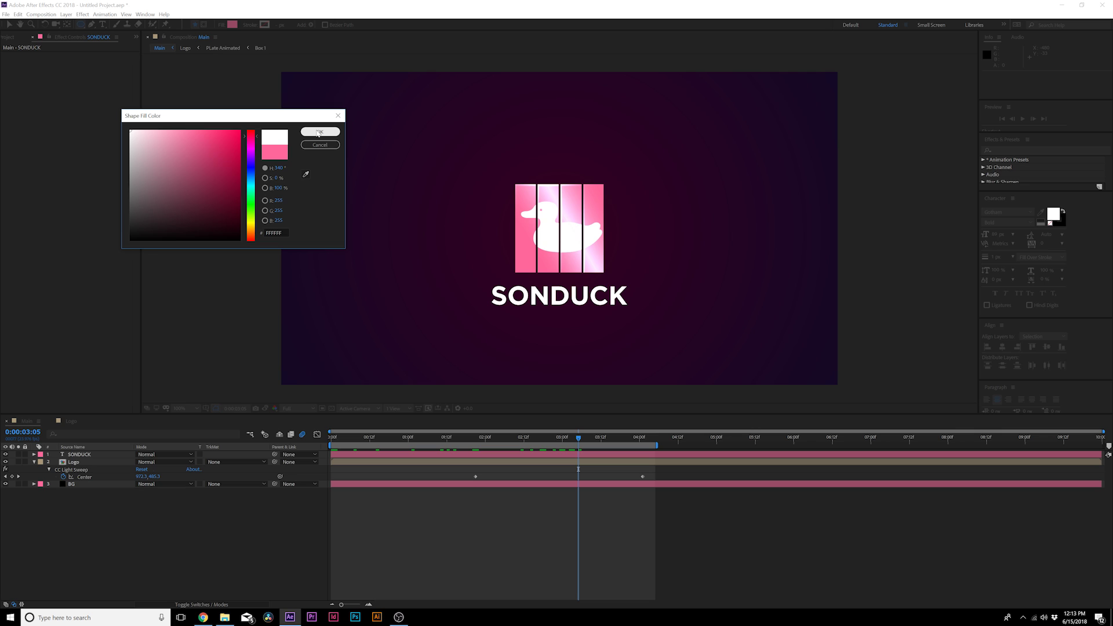
pyautogui.click(319, 132)
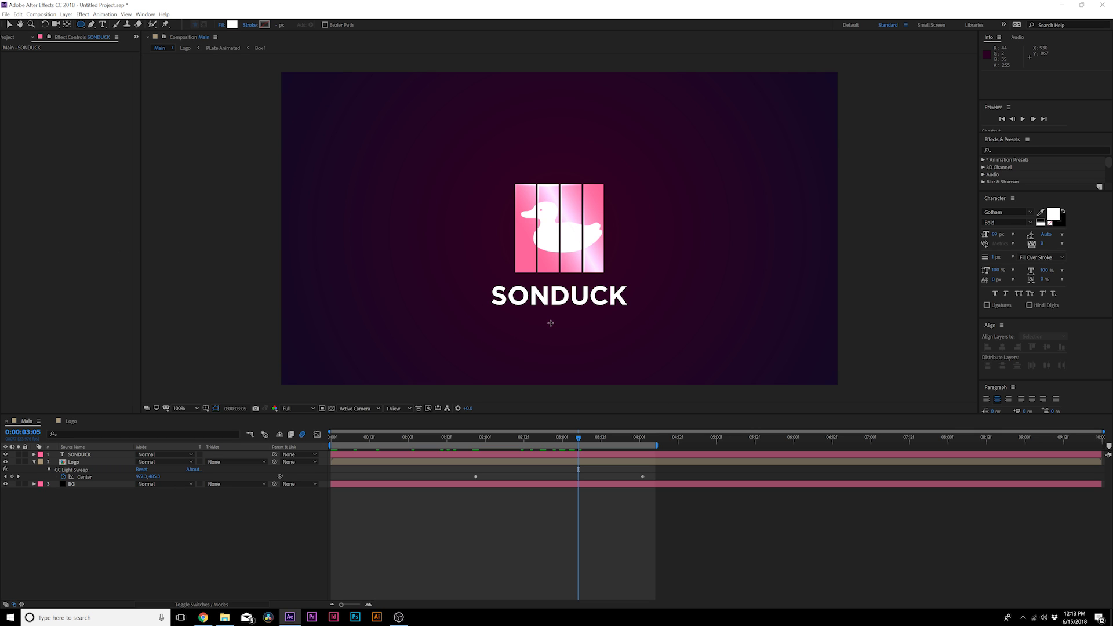
pyautogui.moveTo(551, 323); pyautogui.dragTo(560, 332)
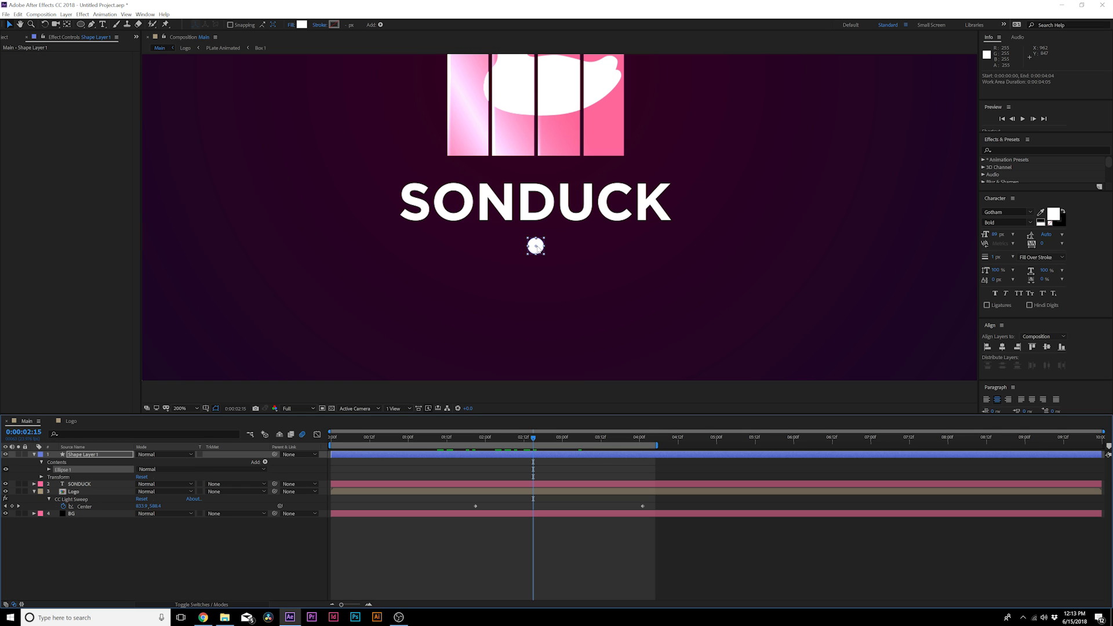
# Keyframe the dot's Scale from 0% at 0:00:02:15 to 100% at 0:00:03:00
pyautogui.click(48, 470)
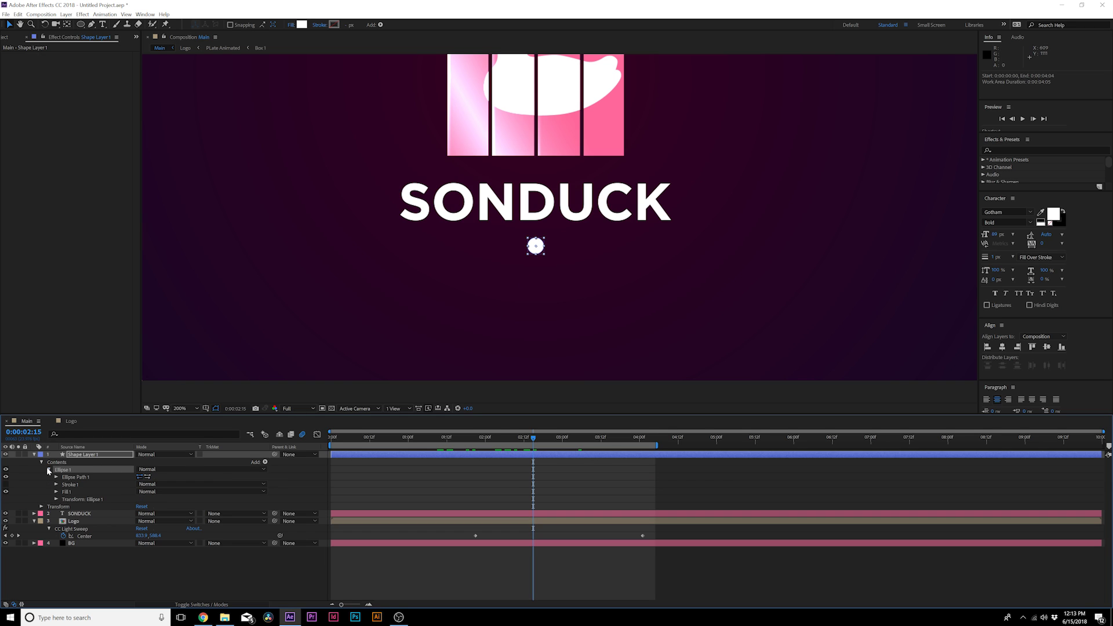
pyautogui.click(56, 499)
pyautogui.click(70, 521)
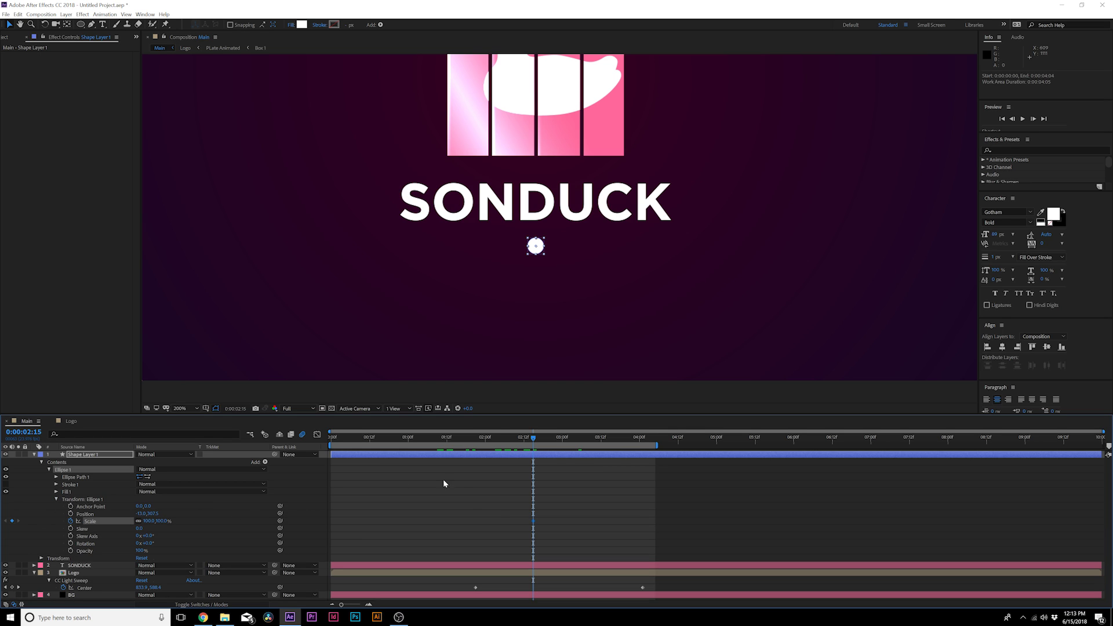
pyautogui.click(544, 521)
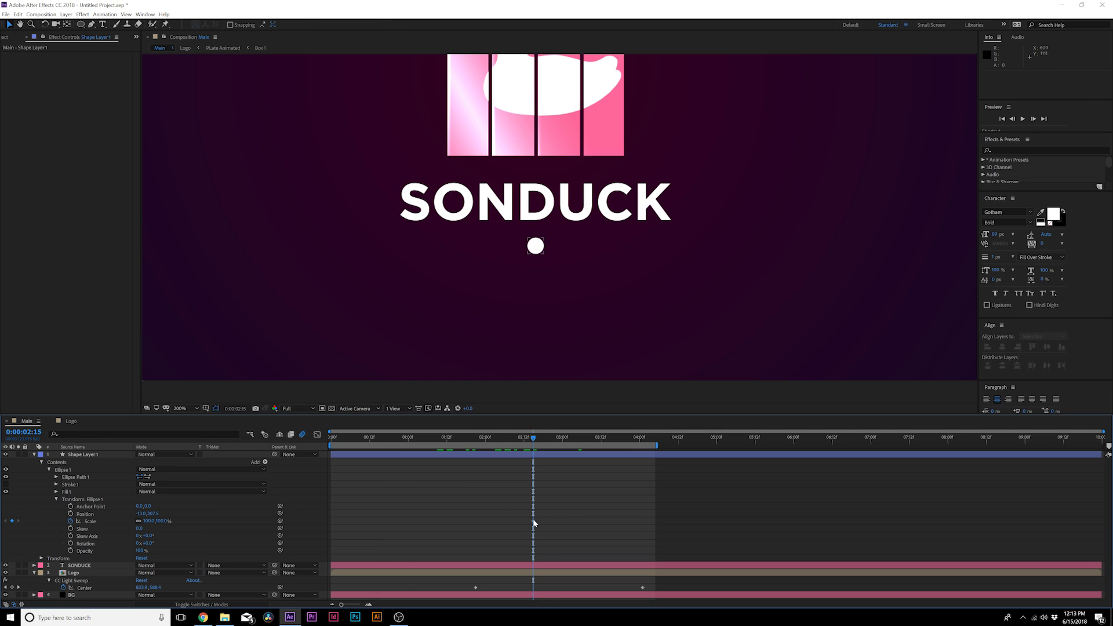
pyautogui.moveTo(533, 520); pyautogui.dragTo(560, 521)
pyautogui.click(148, 521)
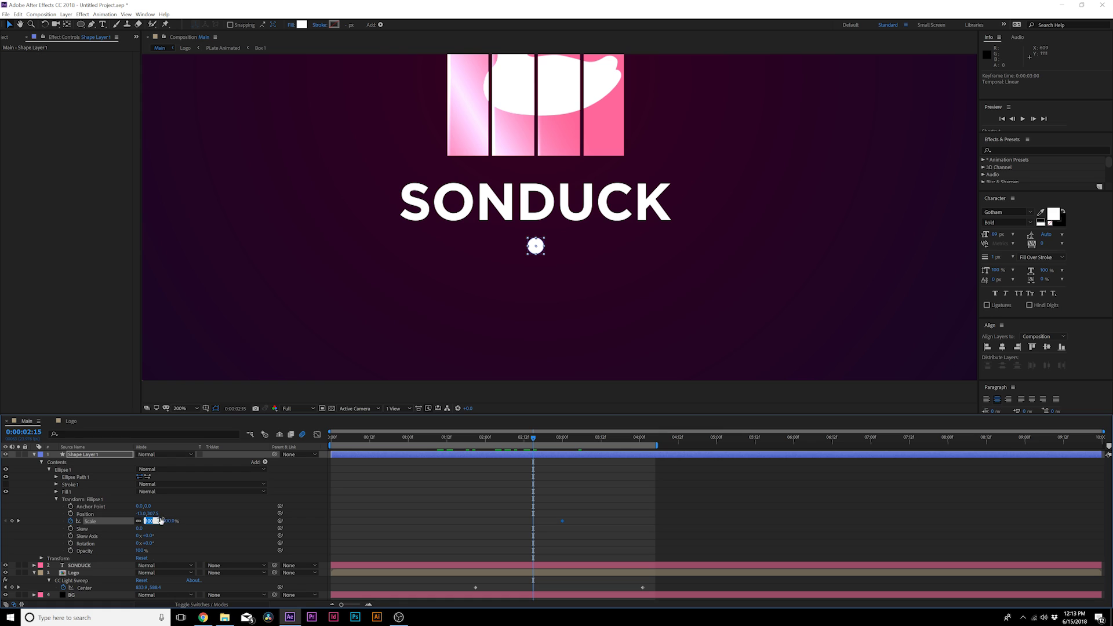
pyautogui.write('0')
pyautogui.click(246, 513)
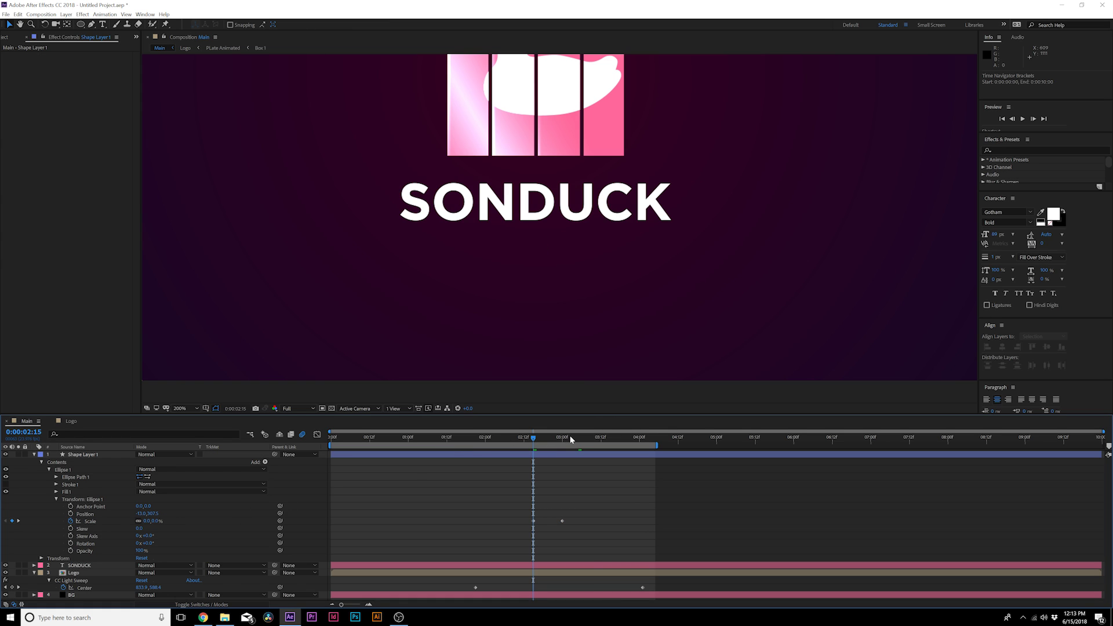
pyautogui.moveTo(535, 443); pyautogui.dragTo(565, 444)
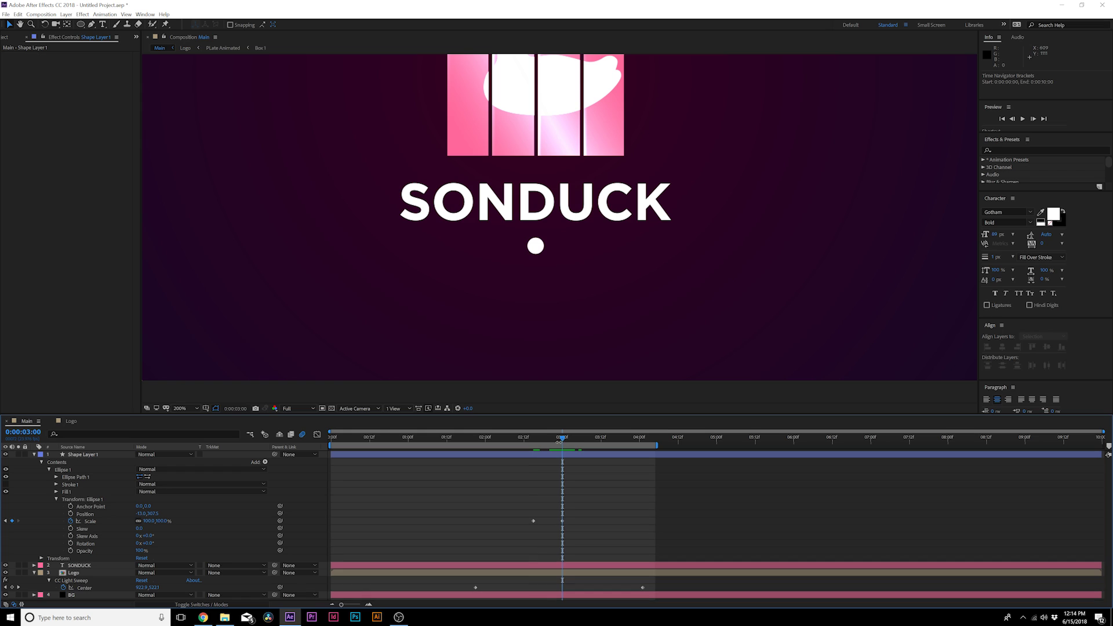
# Select the white dot's shape layer and rename it 'Dot'
pyautogui.click(540, 251)
pyautogui.click(370, 214)
pyautogui.click(187, 466)
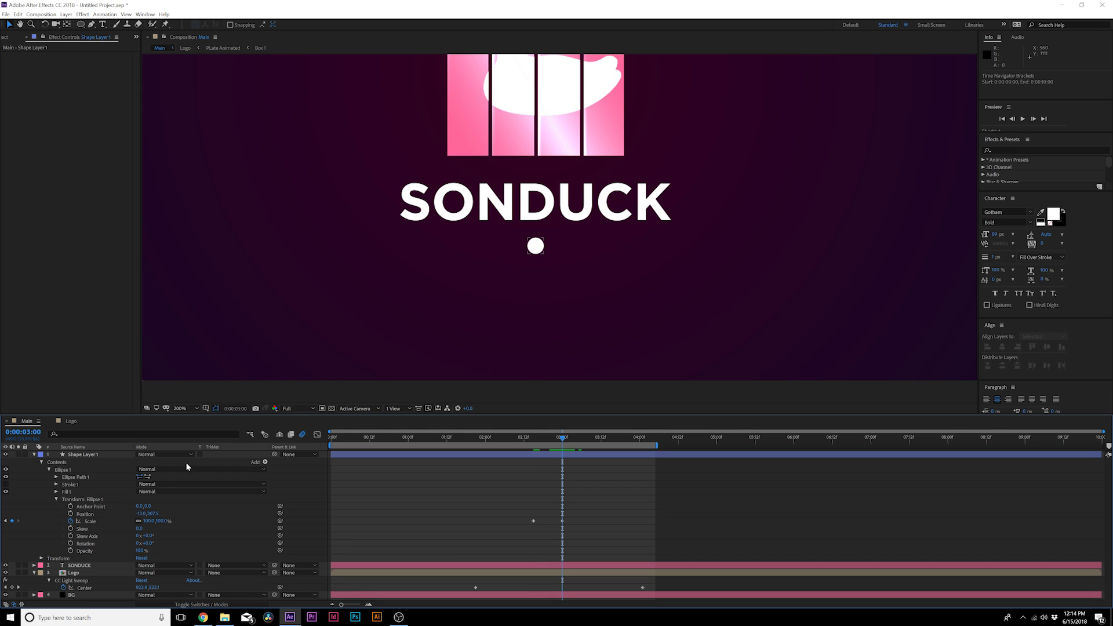
pyautogui.click(101, 456)
pyautogui.press('Return')
pyautogui.write('Dot')
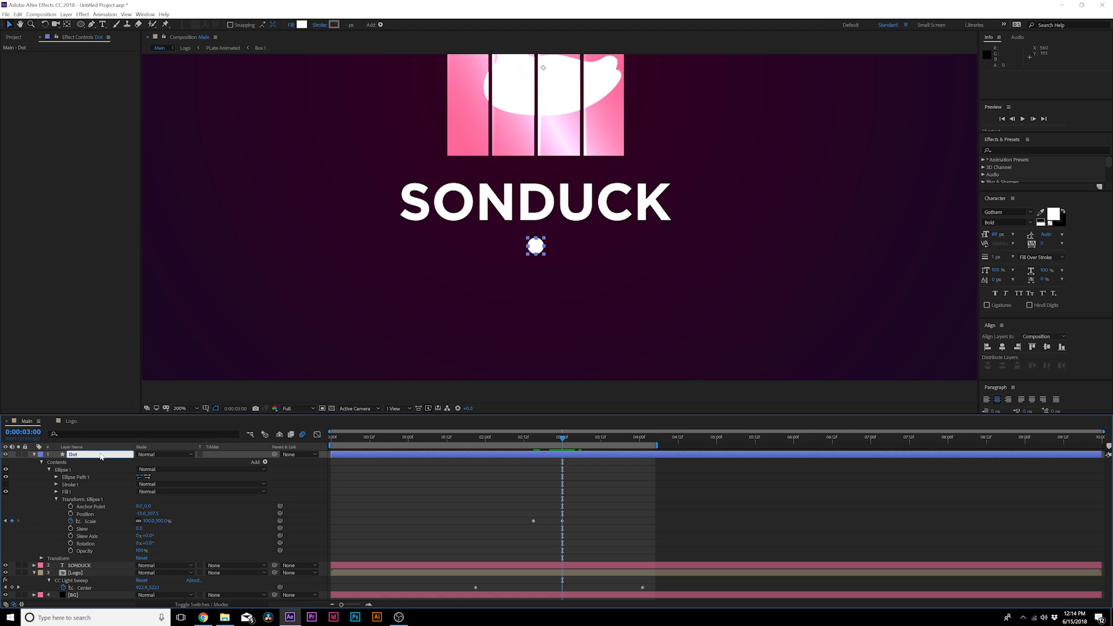
pyautogui.press('Return')
# Keyframe Dot's Position and slide it left at 0:00:03:16
pyautogui.click(71, 513)
pyautogui.moveTo(576, 443); pyautogui.dragTo(614, 440)
pyautogui.moveTo(139, 513); pyautogui.dragTo(124, 515)
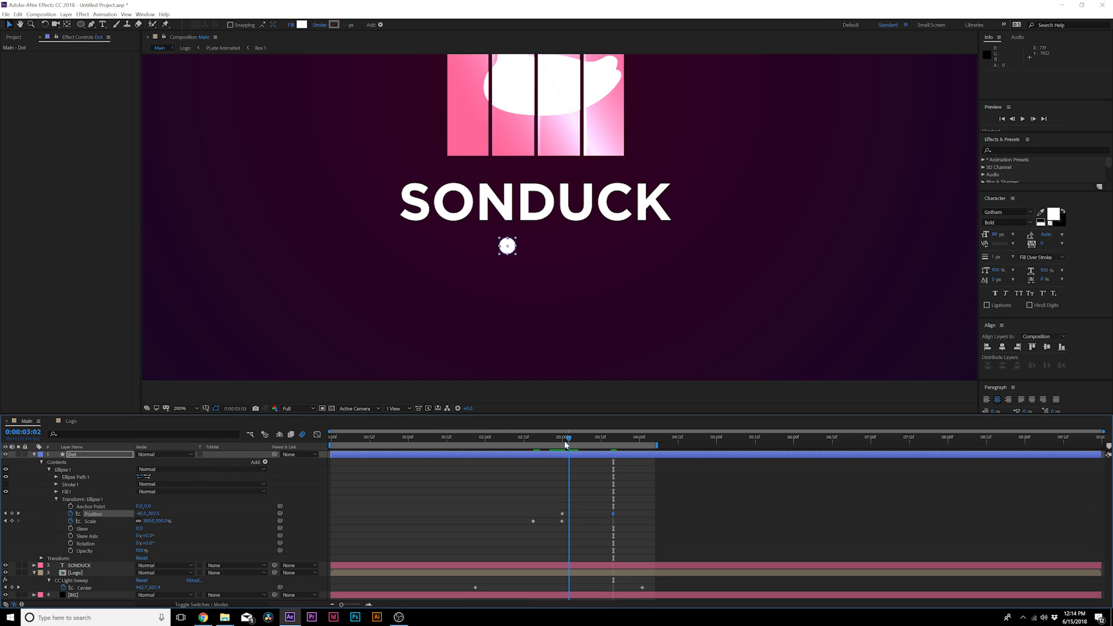
# Duplicate Dot as Dot 2, slide the copy right, and play back the split
pyautogui.hotkey('ctrl', 'd')
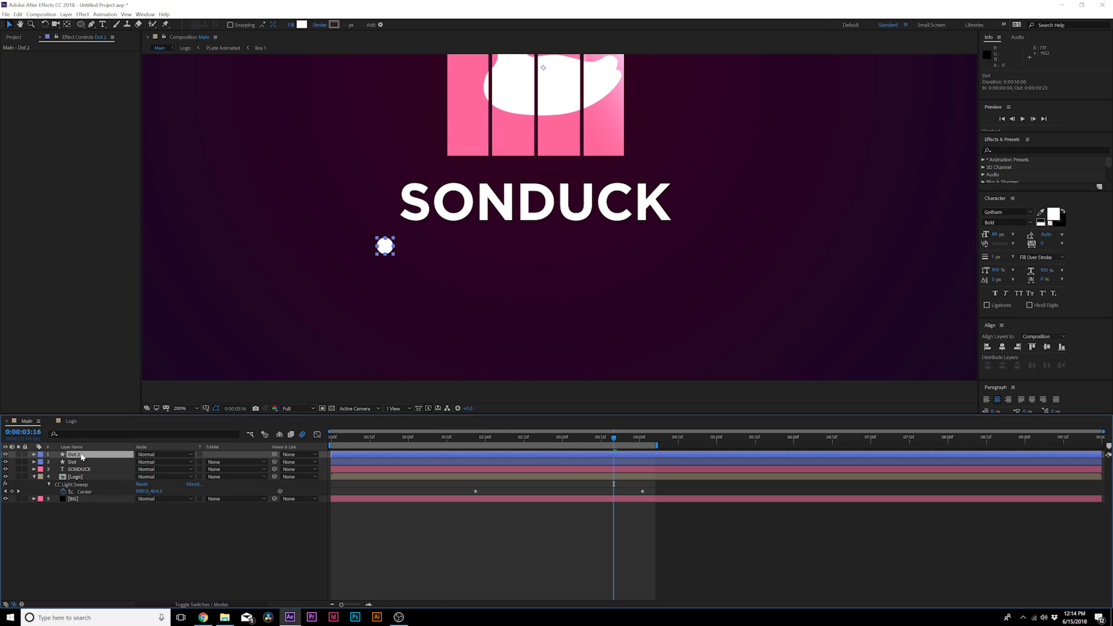
pyautogui.press('u')
pyautogui.press('u')
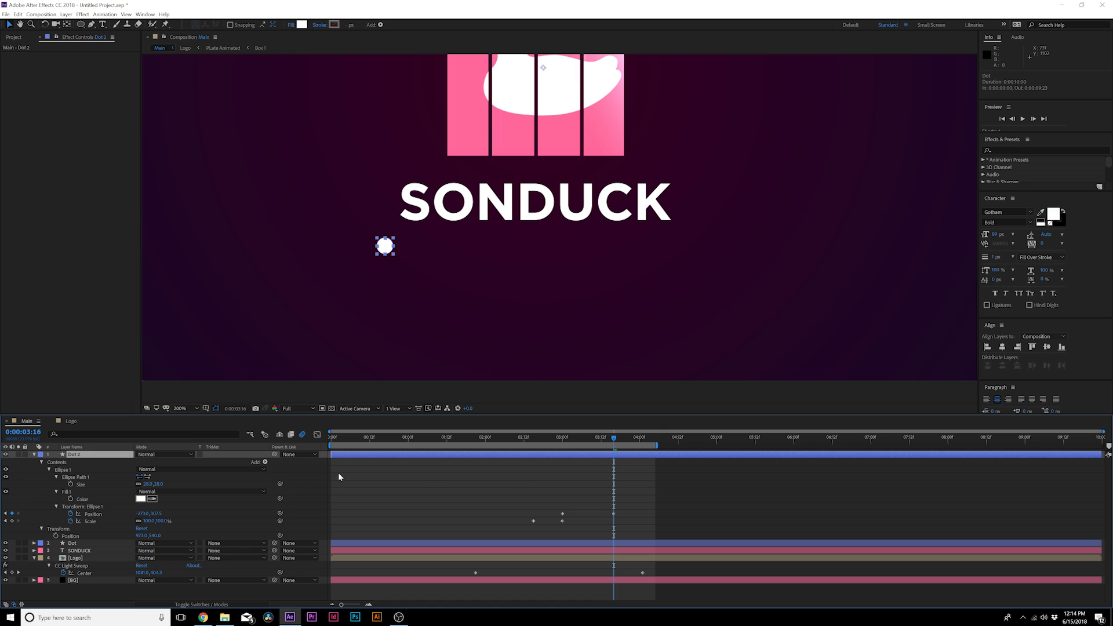
pyautogui.moveTo(139, 514); pyautogui.dragTo(441, 514)
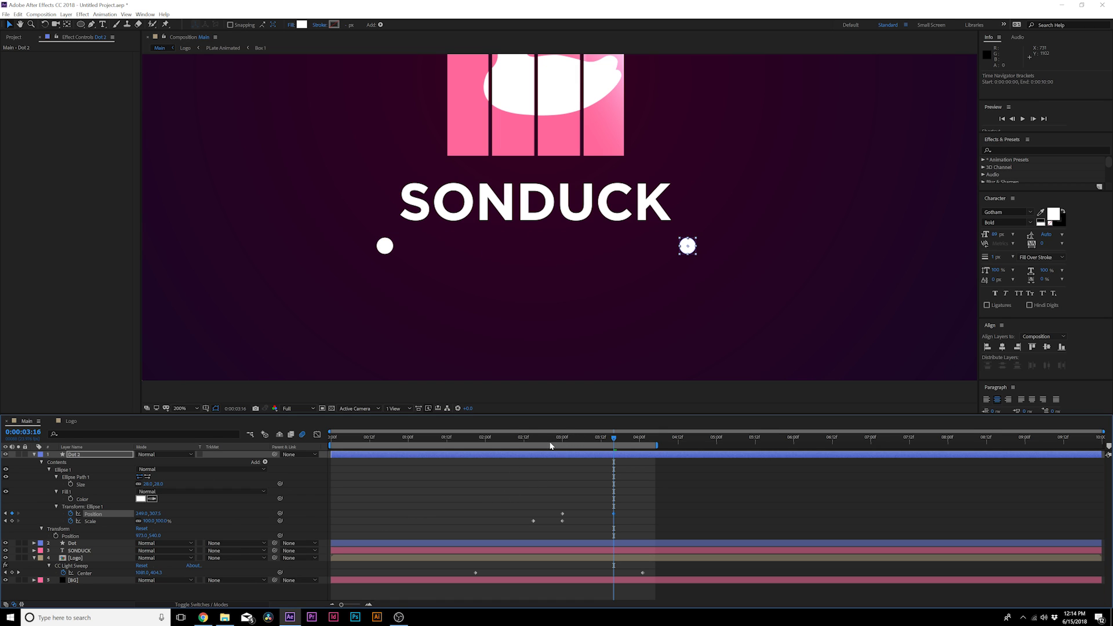
pyautogui.click(516, 437)
pyautogui.press('space')
pyautogui.click(510, 494)
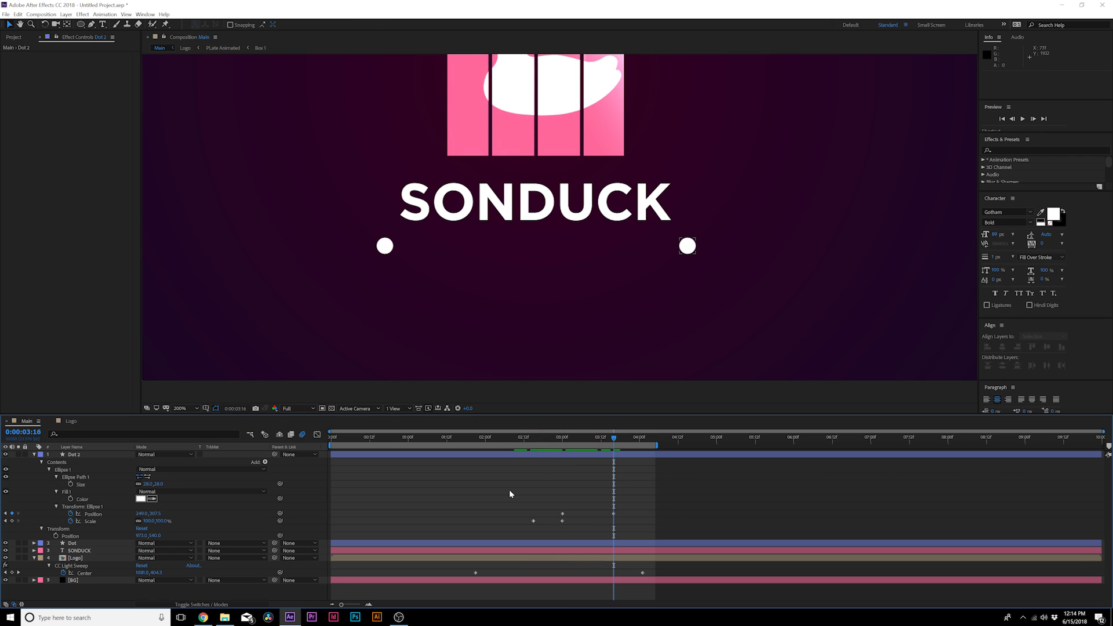
# With the Pen tool, draw a straight path from the left dot to the right dot
pyautogui.click(88, 25)
pyautogui.hotkey('ctrl', '`')
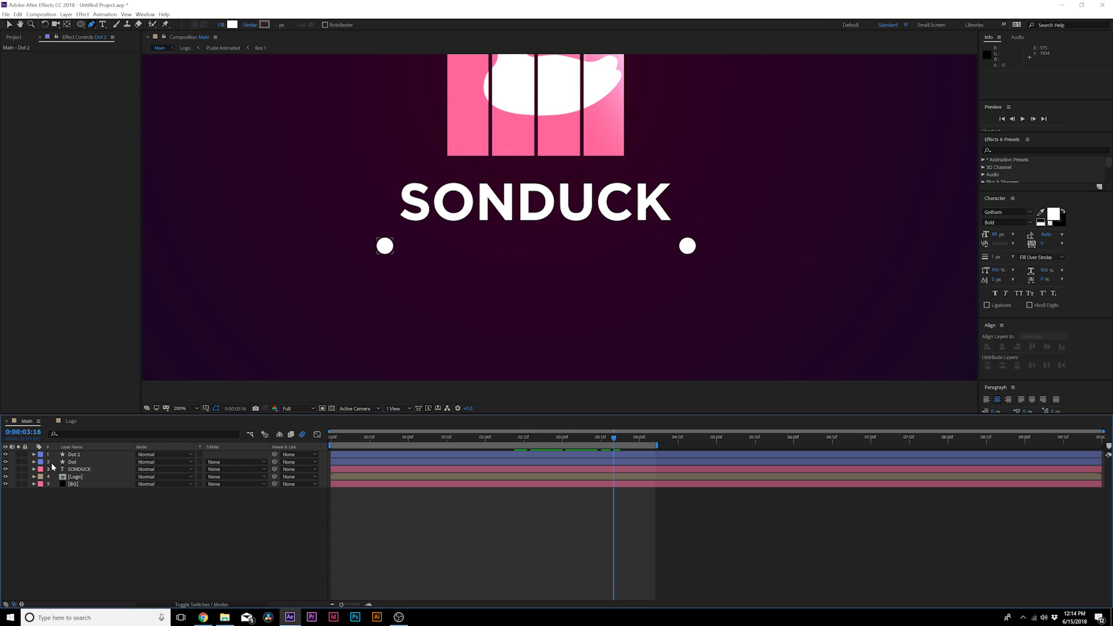
pyautogui.click(385, 246)
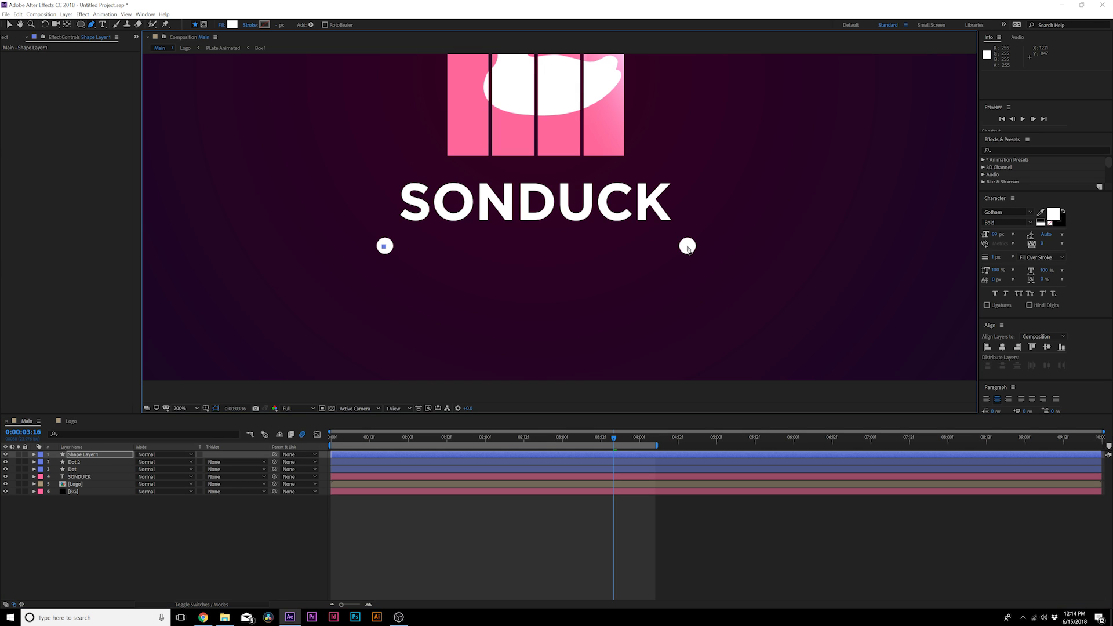
pyautogui.click(688, 247)
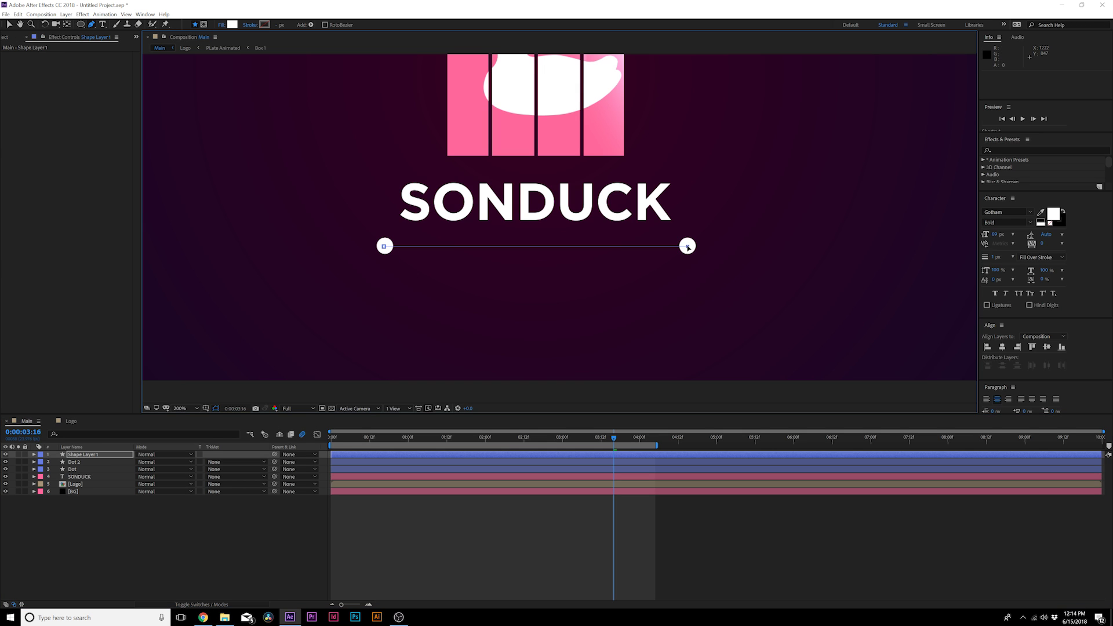
# Set the line's Fill to None and its Stroke to solid white 2 px
pyautogui.click(221, 25)
pyautogui.click(608, 244)
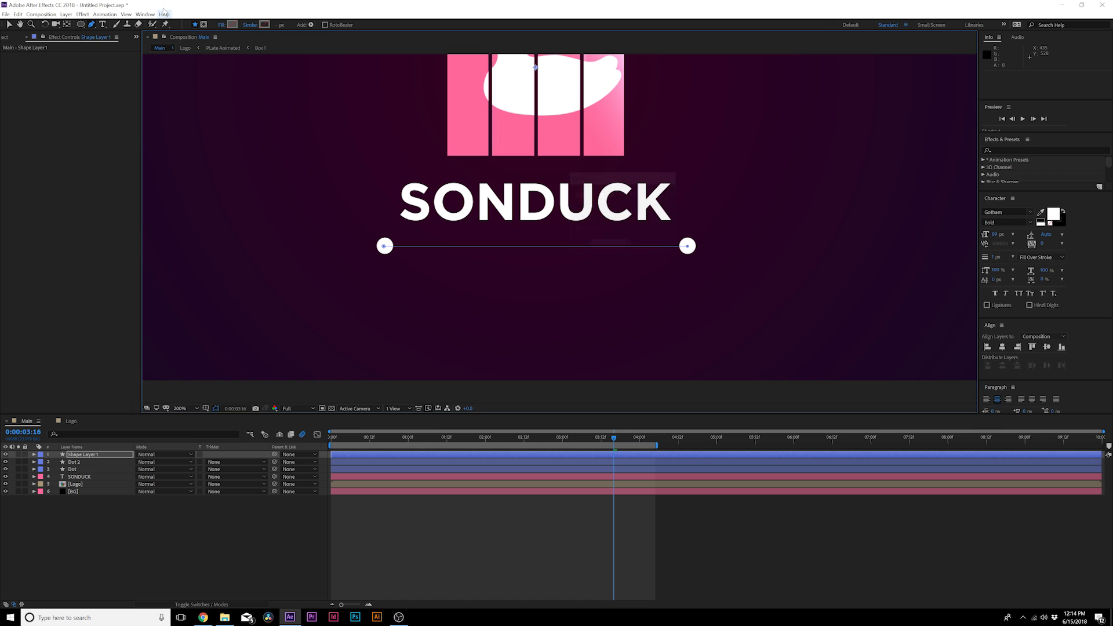
pyautogui.click(251, 25)
pyautogui.click(594, 194)
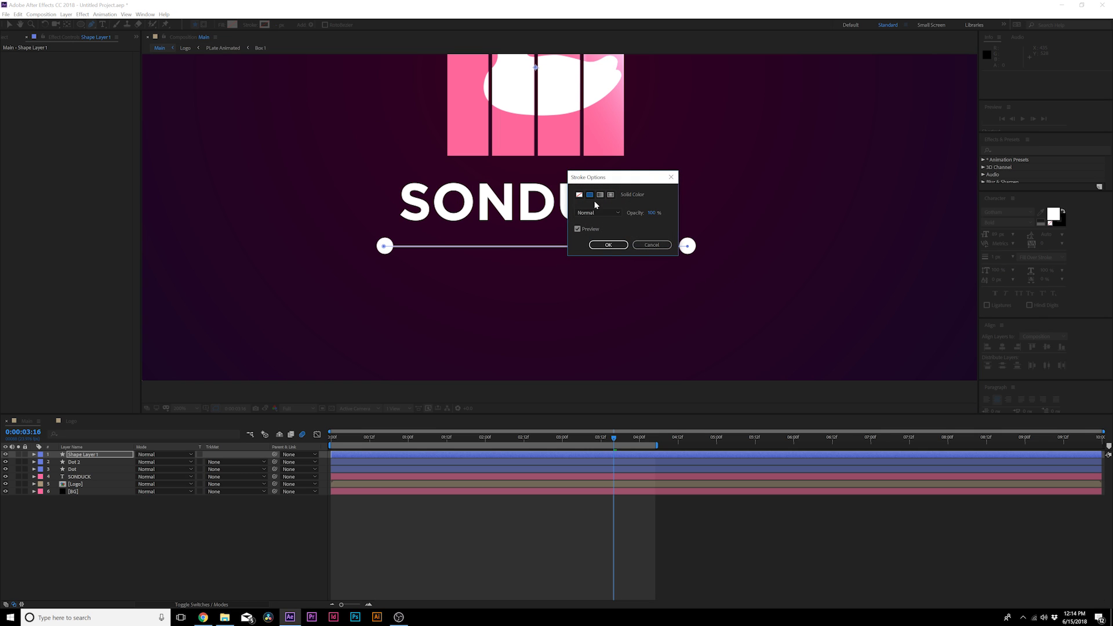
pyautogui.click(607, 244)
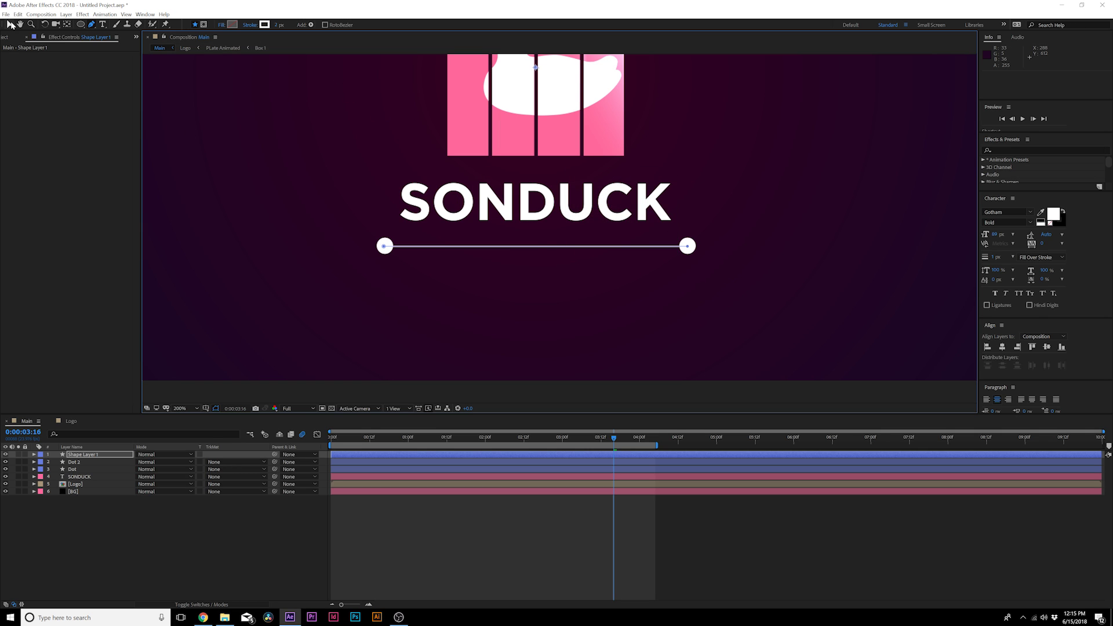
pyautogui.click(9, 25)
pyautogui.click(197, 538)
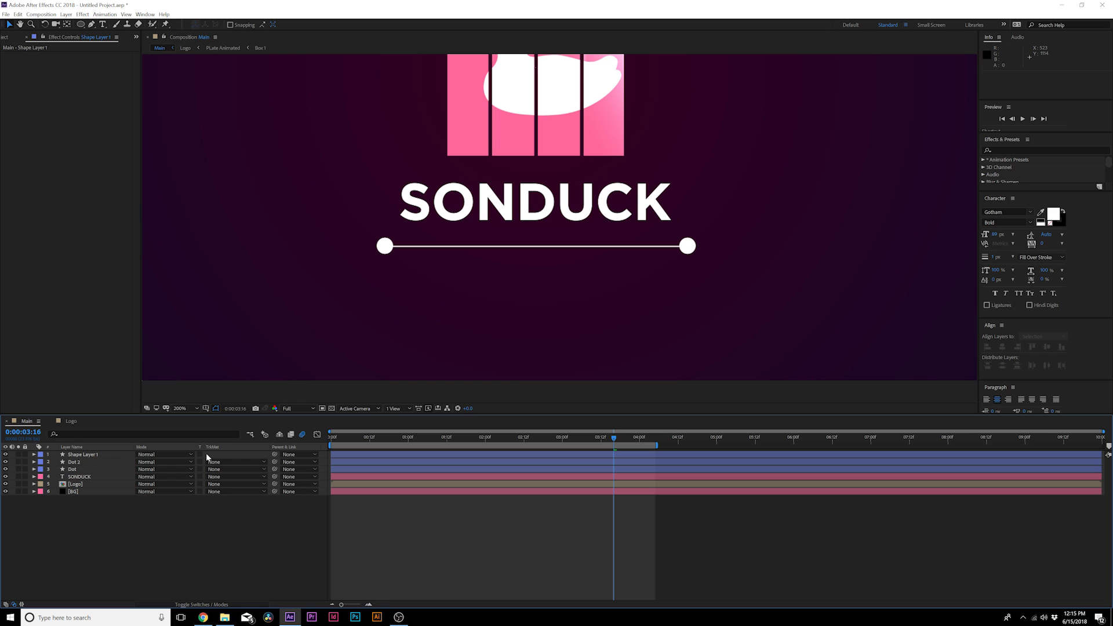
# Add Trim Paths to Shape Layer 1 with Start and End both at 50%
pyautogui.click(69, 455)
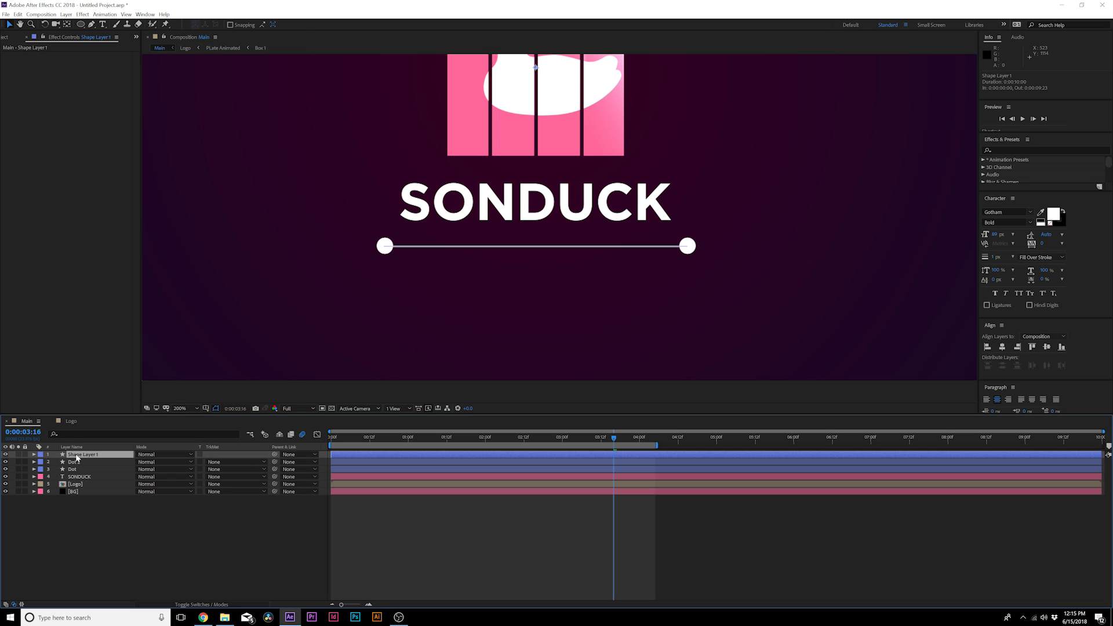
pyautogui.click(35, 455)
pyautogui.click(265, 462)
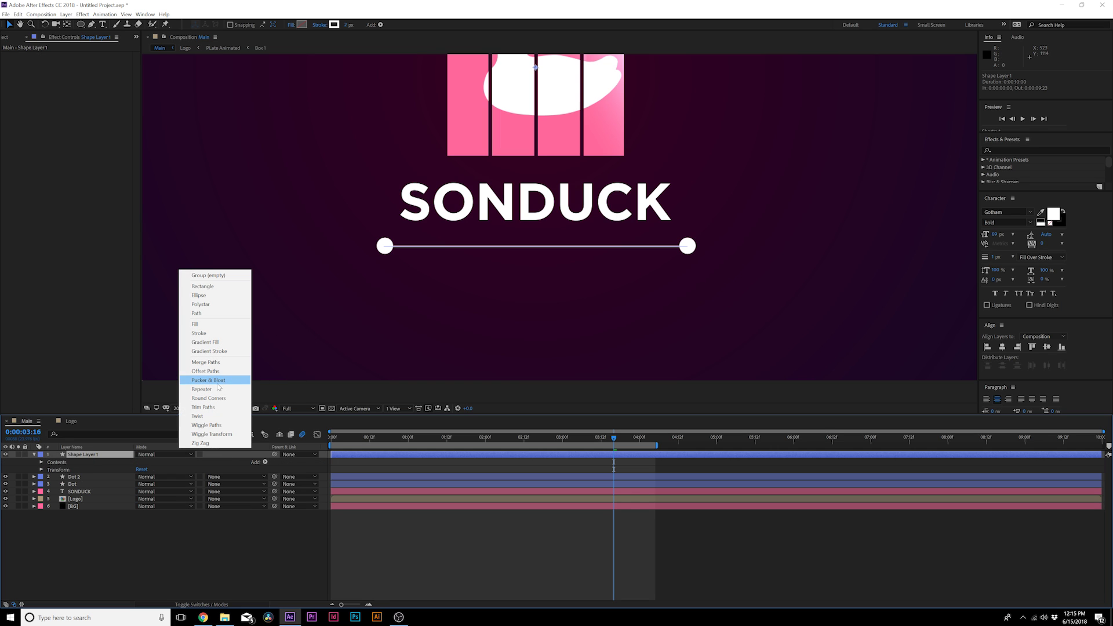
pyautogui.click(204, 407)
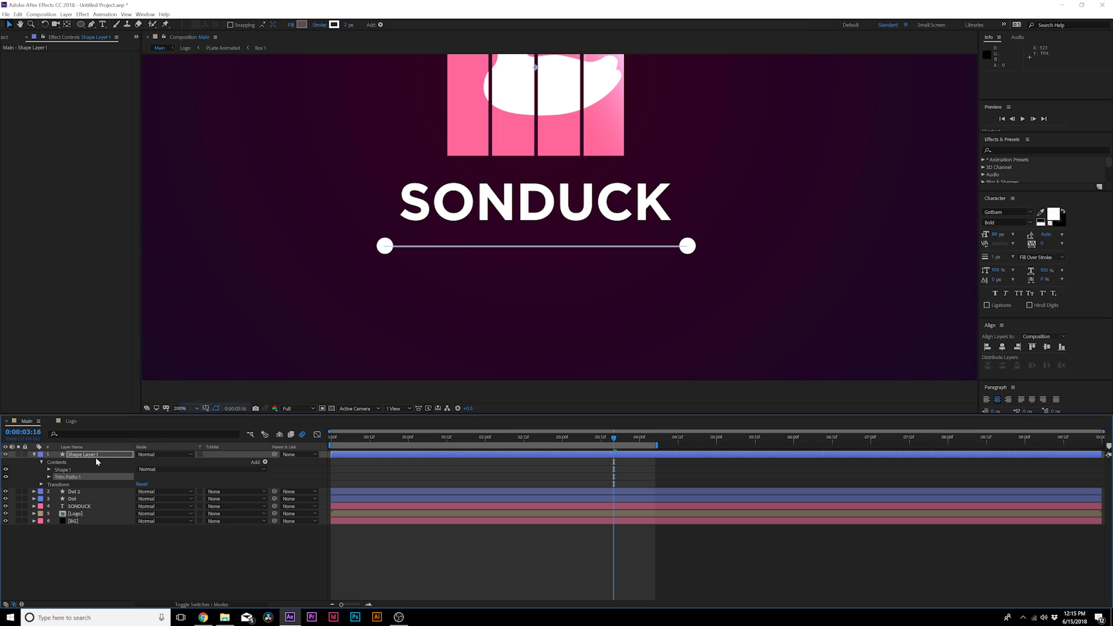
pyautogui.click(48, 477)
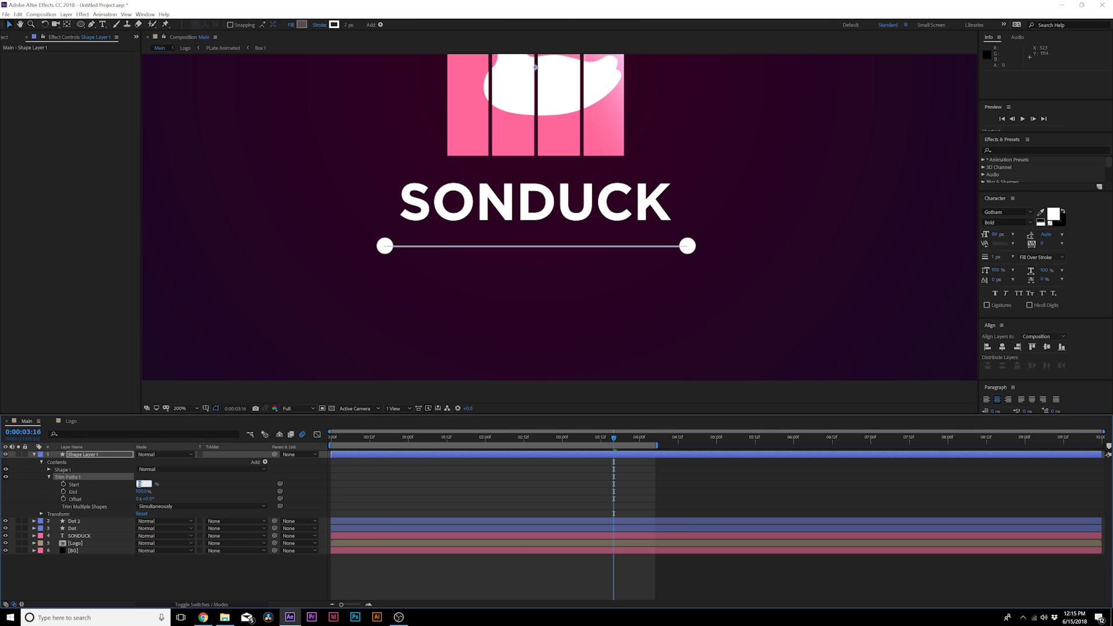
pyautogui.write('50')
pyautogui.press('Tab')
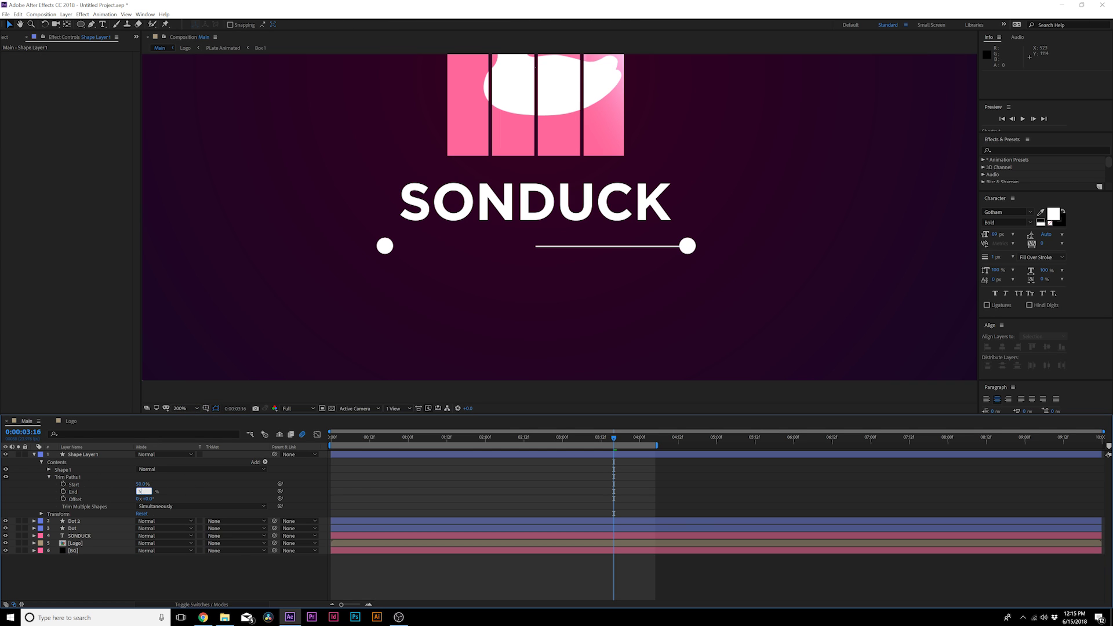
pyautogui.press('Return')
# Keyframe Trim Start/End at 0:00:02:23, then extend the line between the dots at 0:00:03:16
pyautogui.moveTo(614, 439); pyautogui.dragTo(562, 446)
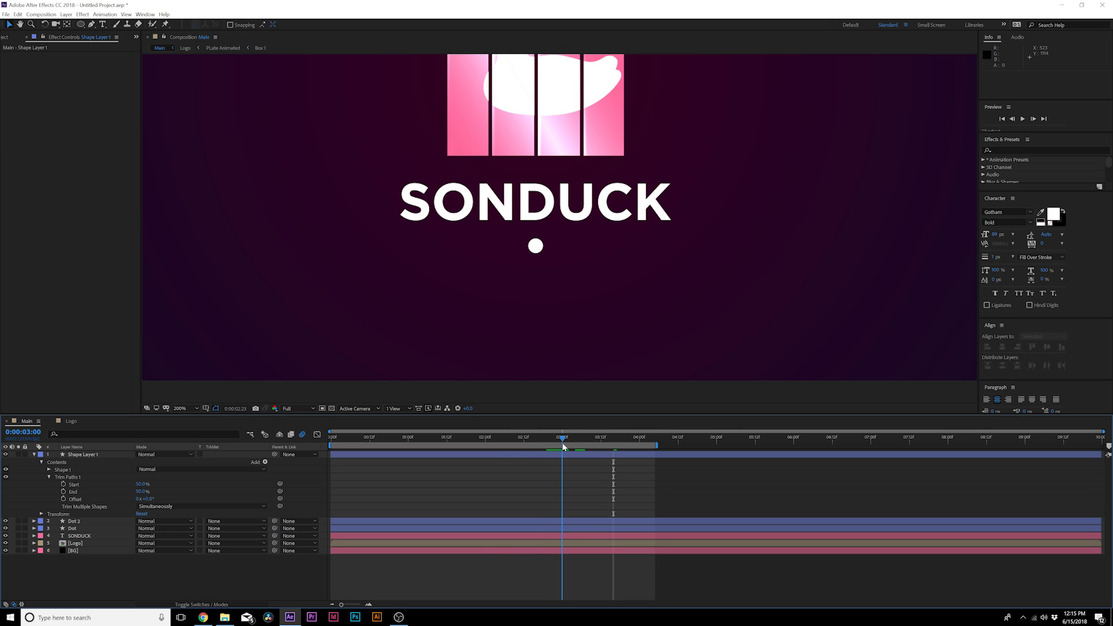
pyautogui.click(63, 484)
pyautogui.click(63, 491)
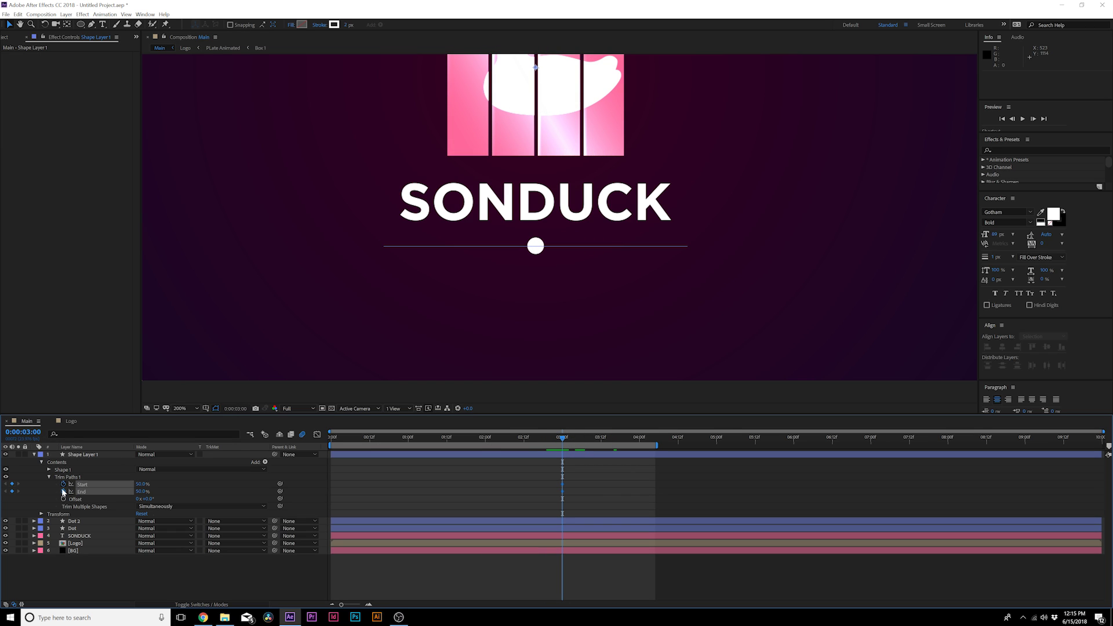
pyautogui.moveTo(578, 444); pyautogui.dragTo(614, 446)
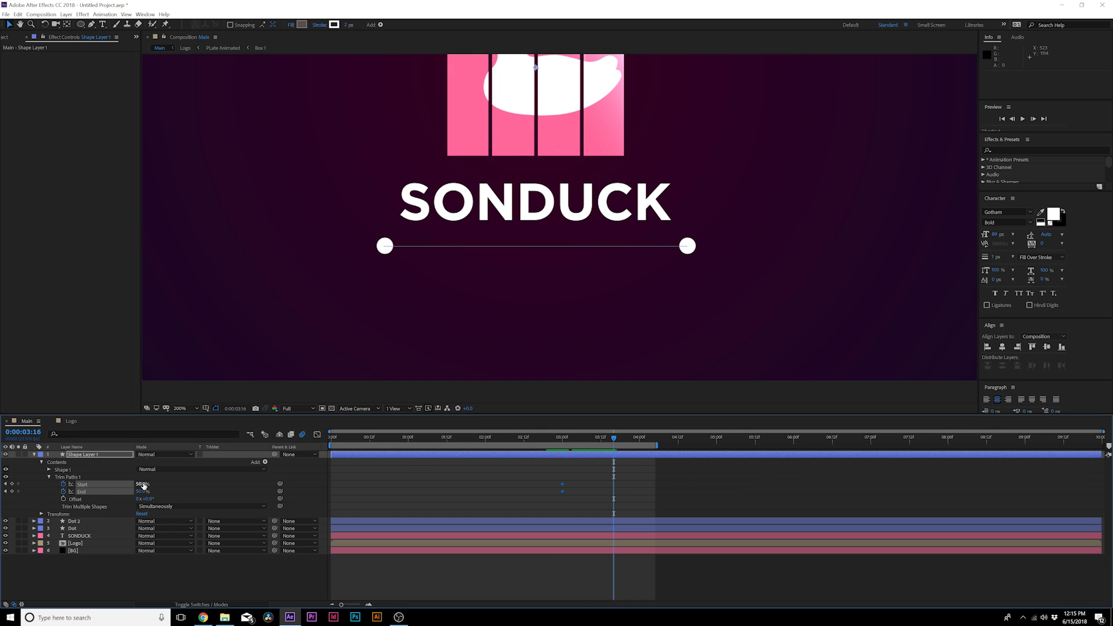
pyautogui.moveTo(143, 486)
pyautogui.mouseDown()
pyautogui.moveTo(174, 487)
pyautogui.moveTo(125, 493)
pyautogui.mouseUp()
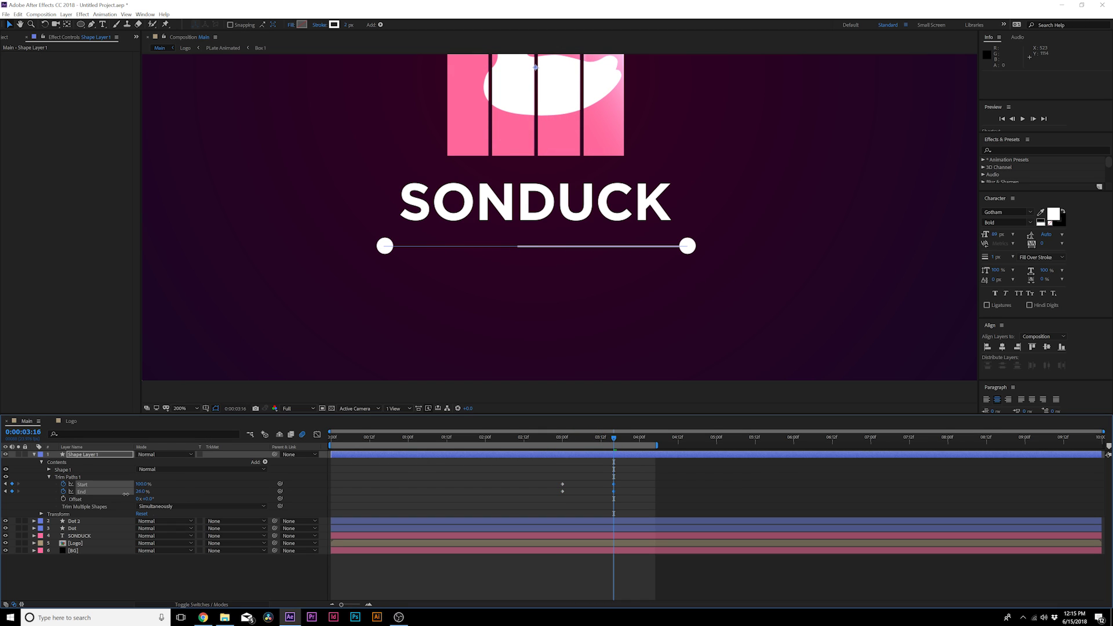
# Preview the line growing and apply Easy Ease to the Trim Paths keyframes
pyautogui.press('F2')
pyautogui.click(548, 439)
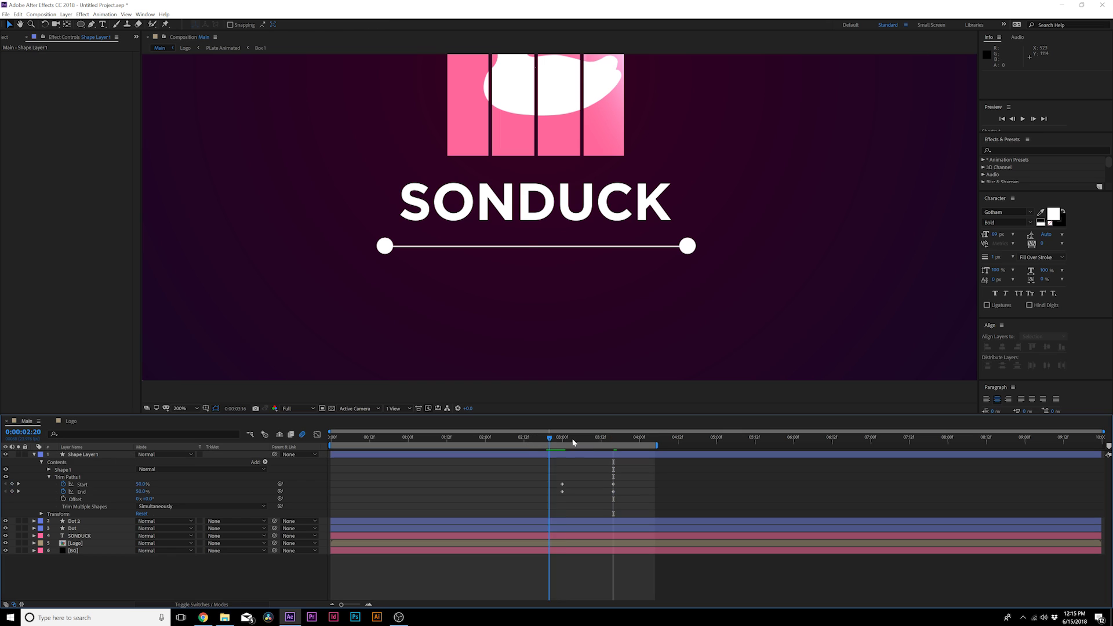
pyautogui.moveTo(573, 442); pyautogui.dragTo(558, 494)
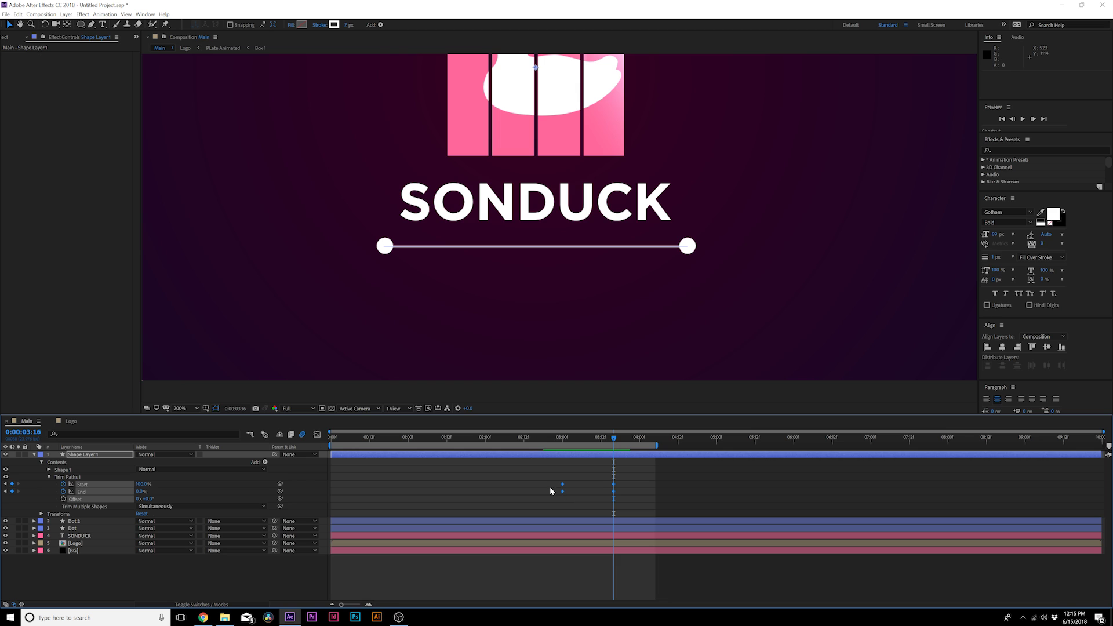
pyautogui.press('F9')
# Select both dots' Position and Scale keyframes, preview, then collapse all three layers
pyautogui.click(74, 521)
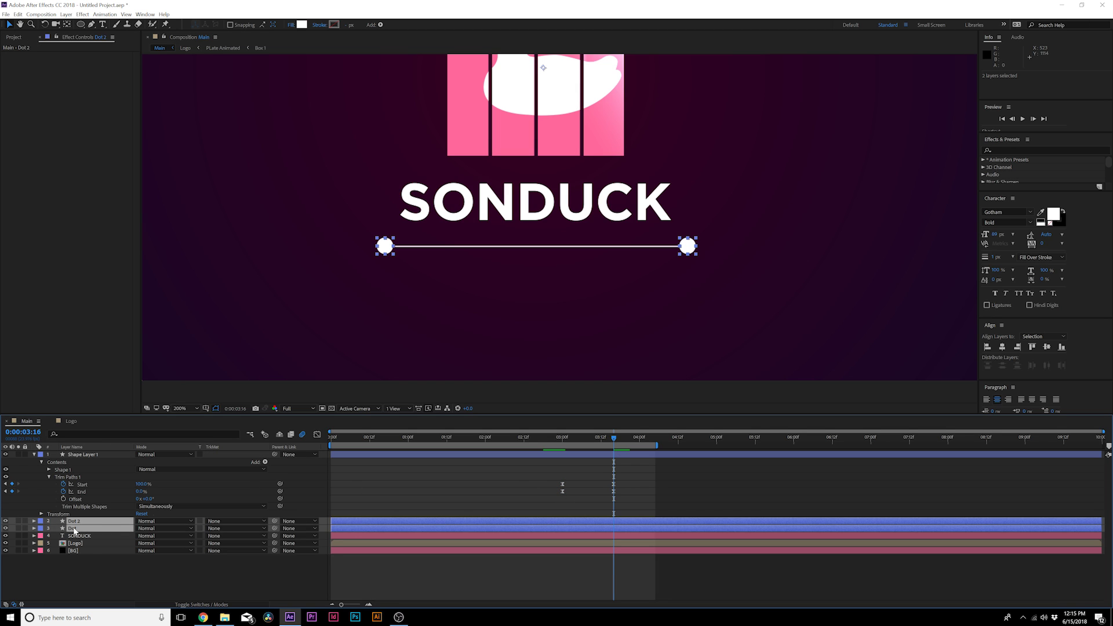
pyautogui.press('u')
pyautogui.moveTo(652, 528); pyautogui.dragTo(485, 575)
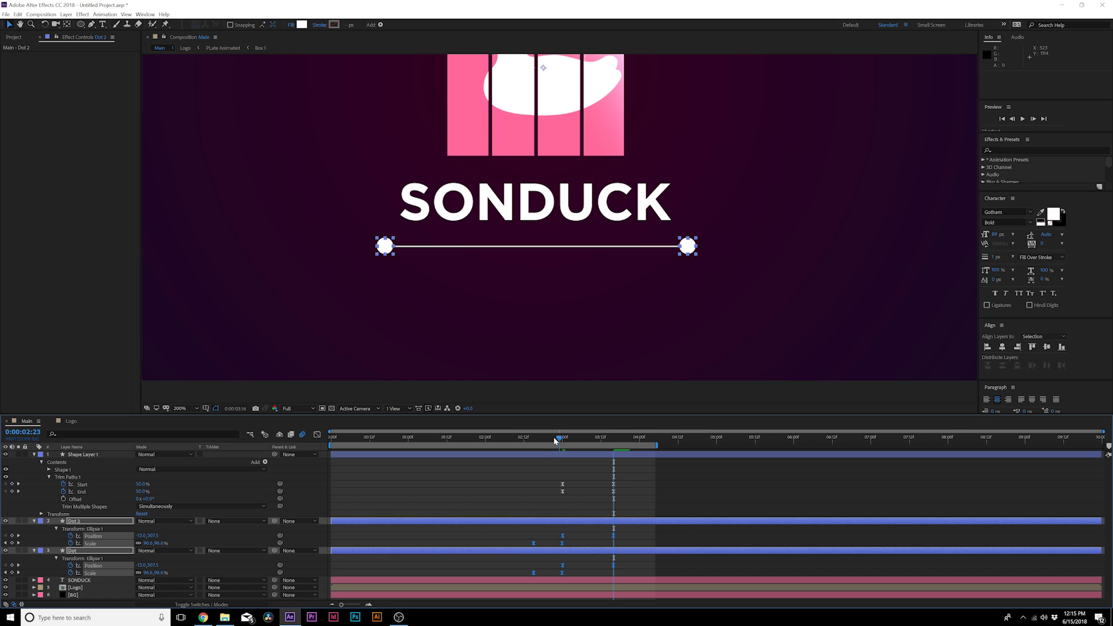
pyautogui.moveTo(555, 441); pyautogui.dragTo(619, 440)
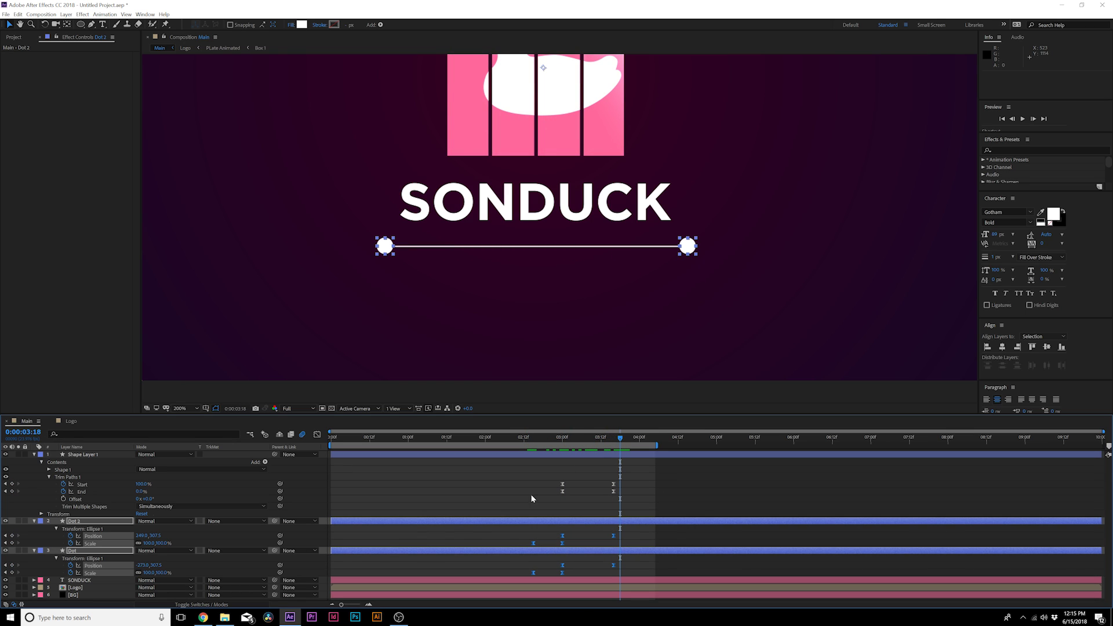
pyautogui.click(425, 489)
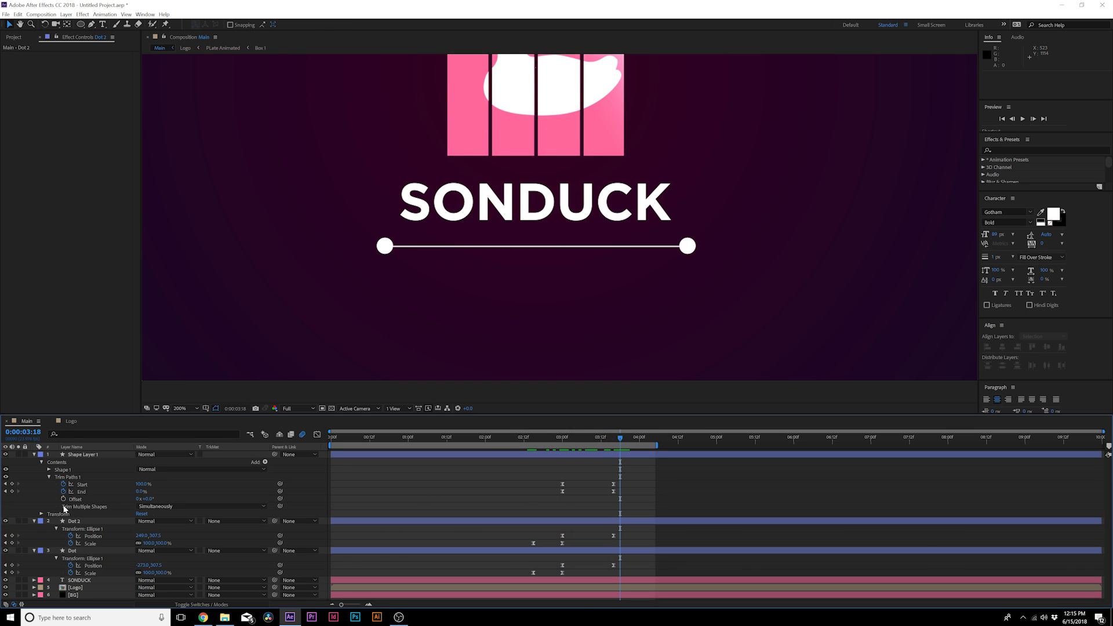
pyautogui.click(34, 454)
pyautogui.click(34, 463)
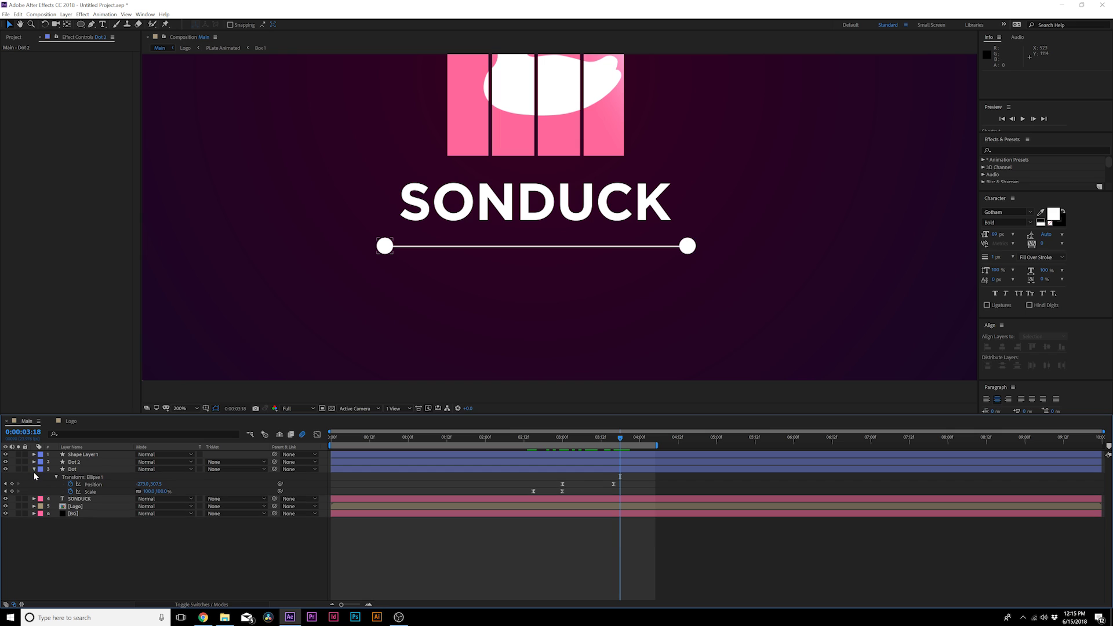
pyautogui.click(34, 469)
pyautogui.click(81, 455)
# Pre-compose Shape Layer 1, Dot 2 and Dot into a pre-comp named 'Shape'
pyautogui.keyDown('shift'); pyautogui.click(74, 469); pyautogui.keyUp('shift')
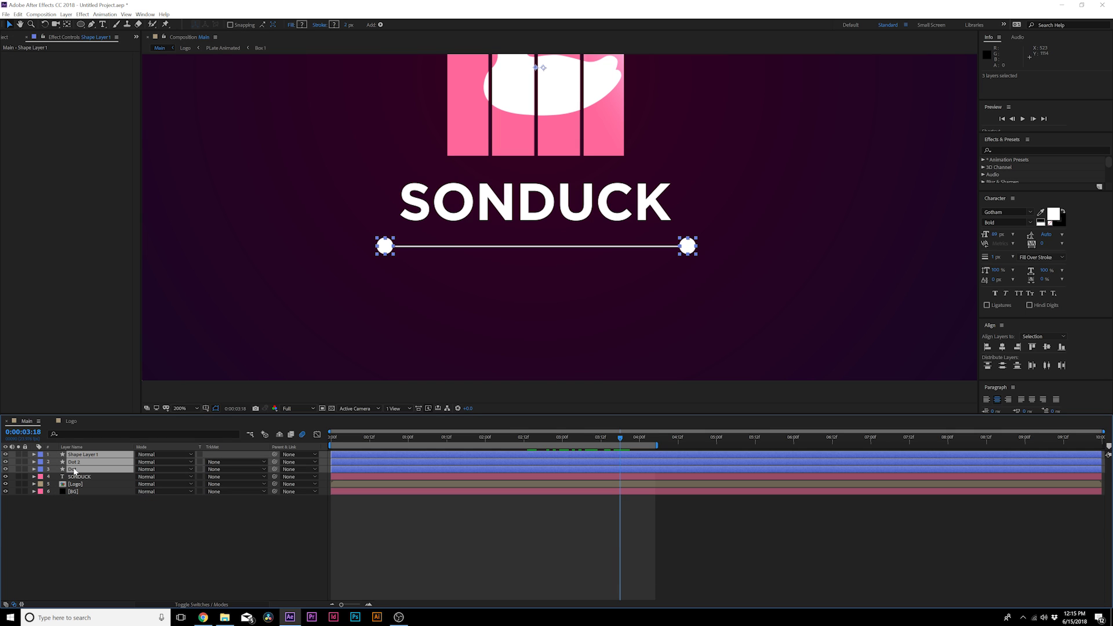
pyautogui.hotkey('ctrl', 'shift', 'c')
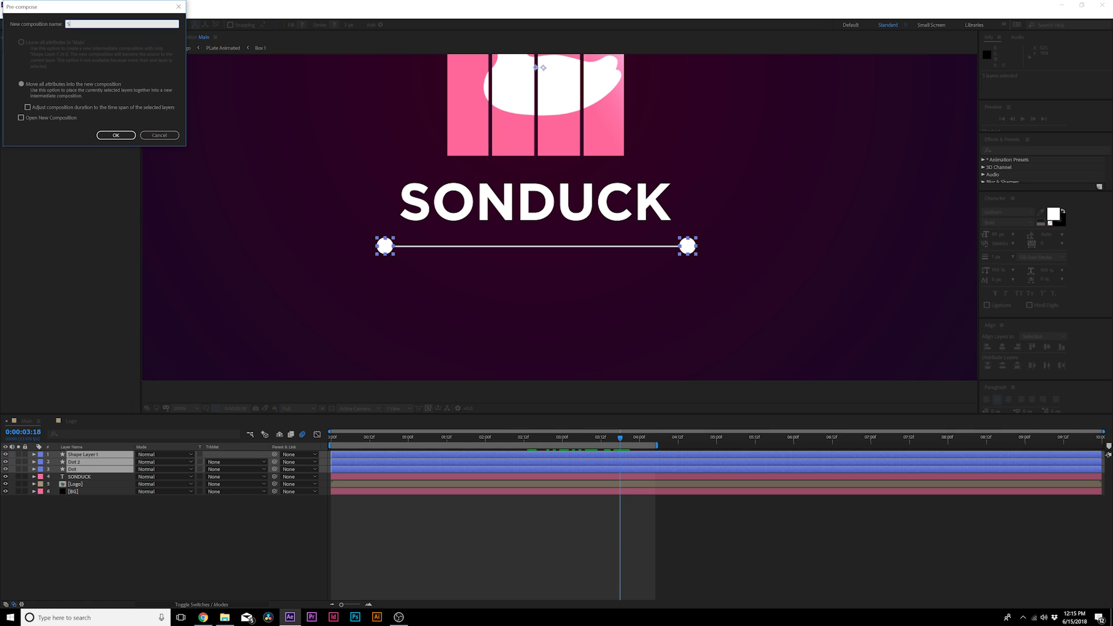
pyautogui.write('Shape')
pyautogui.press('Return')
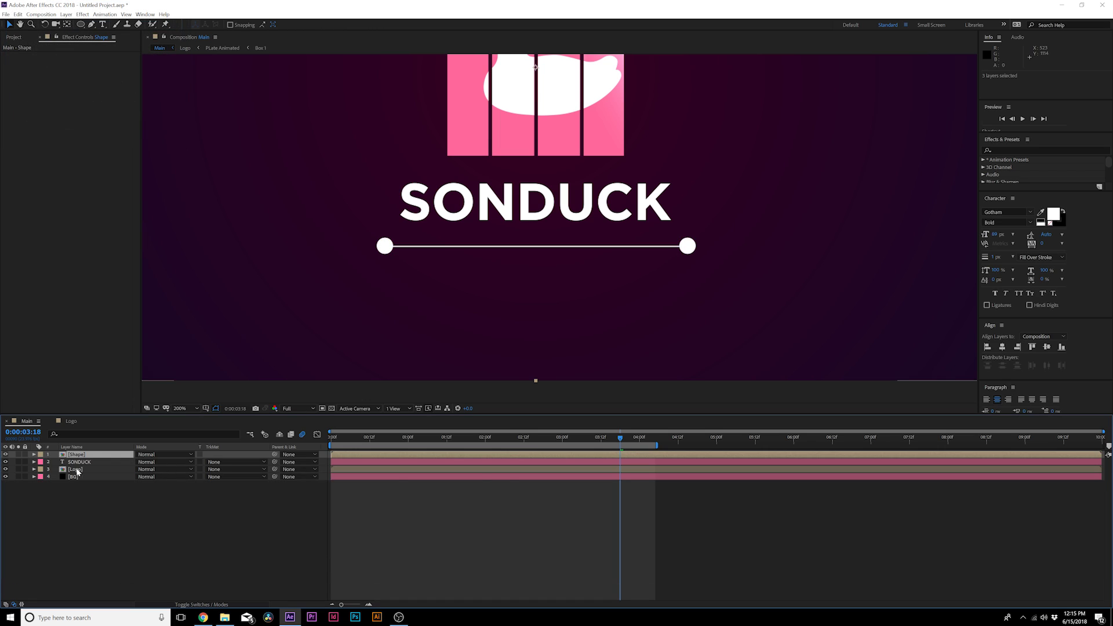
# Keyframe Shape's Position from Y 540 at 3:18 up to Y 406 at 4:15
pyautogui.press('p')
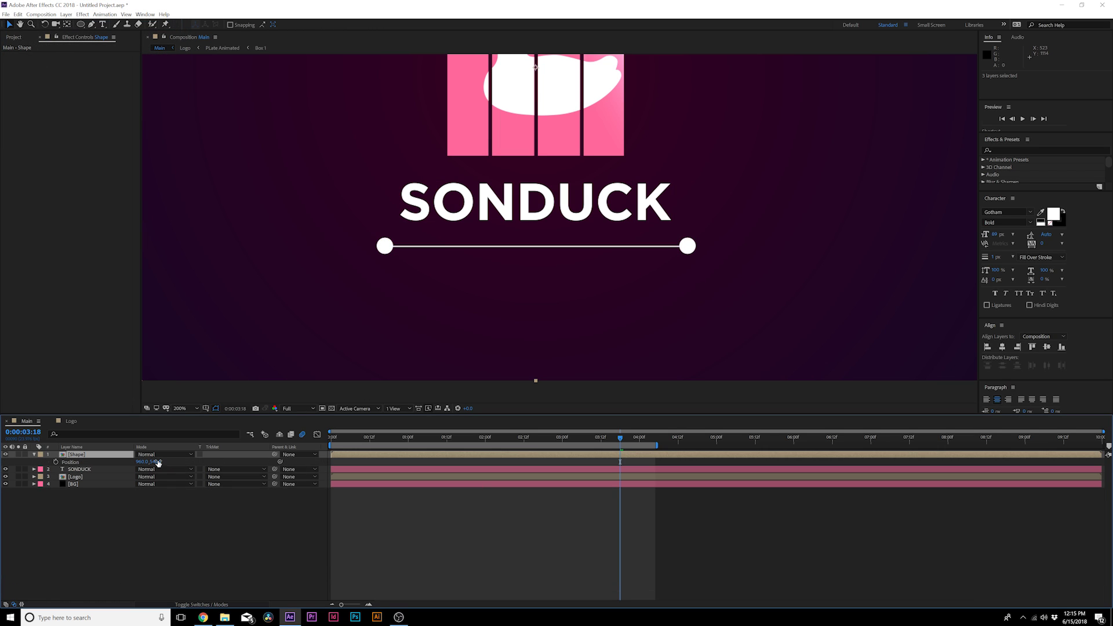
pyautogui.click(55, 463)
pyautogui.moveTo(622, 439); pyautogui.dragTo(688, 439)
pyautogui.moveTo(155, 461); pyautogui.dragTo(77, 462)
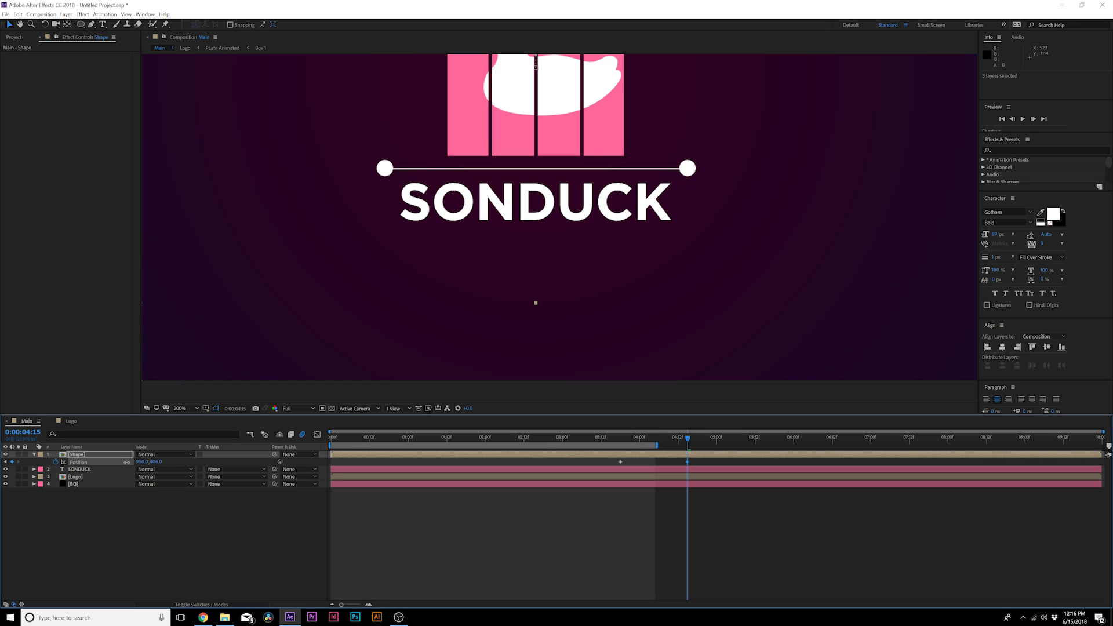
pyautogui.click(179, 551)
pyautogui.moveTo(711, 462); pyautogui.dragTo(566, 468)
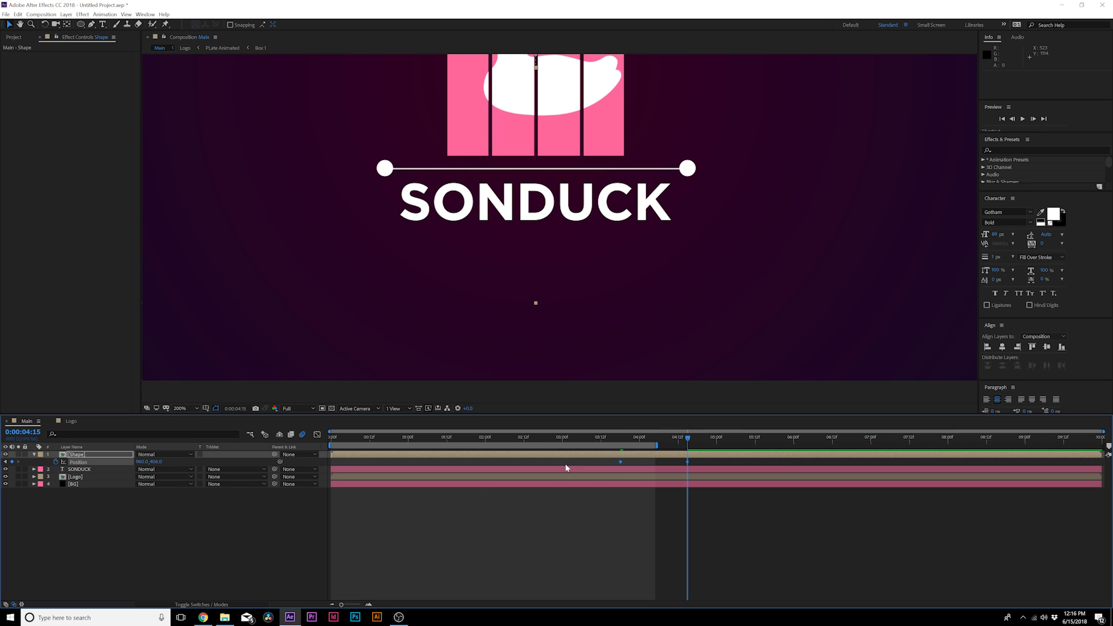
pyautogui.moveTo(615, 440); pyautogui.dragTo(694, 440)
# Draw a rectangular mask over SONDUCK at 3:18 and keyframe its Mask Path
pyautogui.click(80, 471)
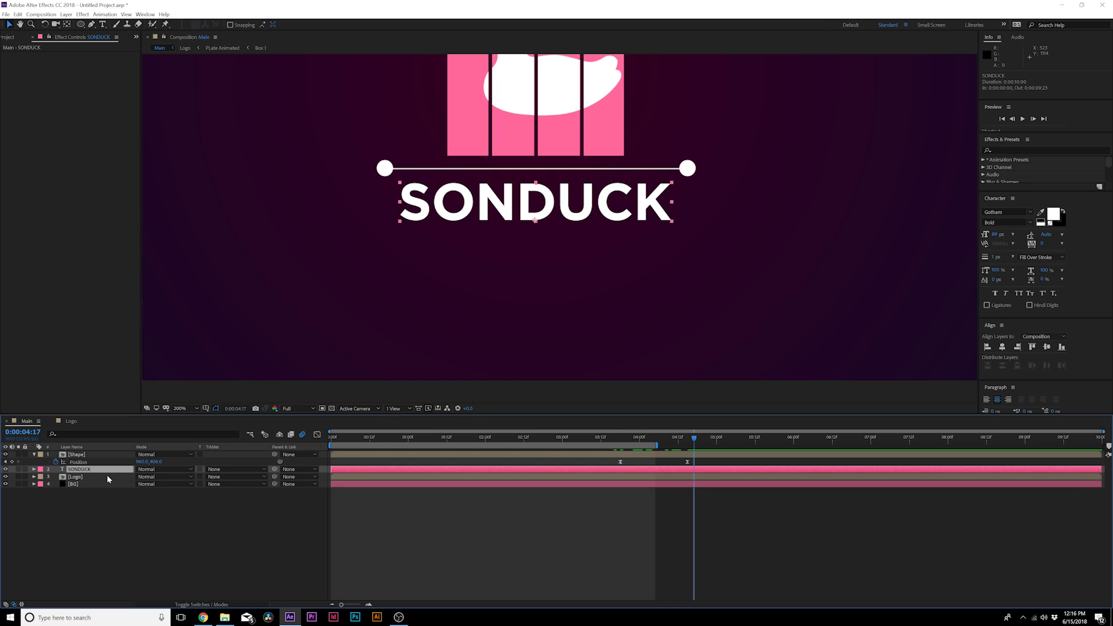
pyautogui.moveTo(80, 25); pyautogui.dragTo(109, 26)
pyautogui.click(621, 437)
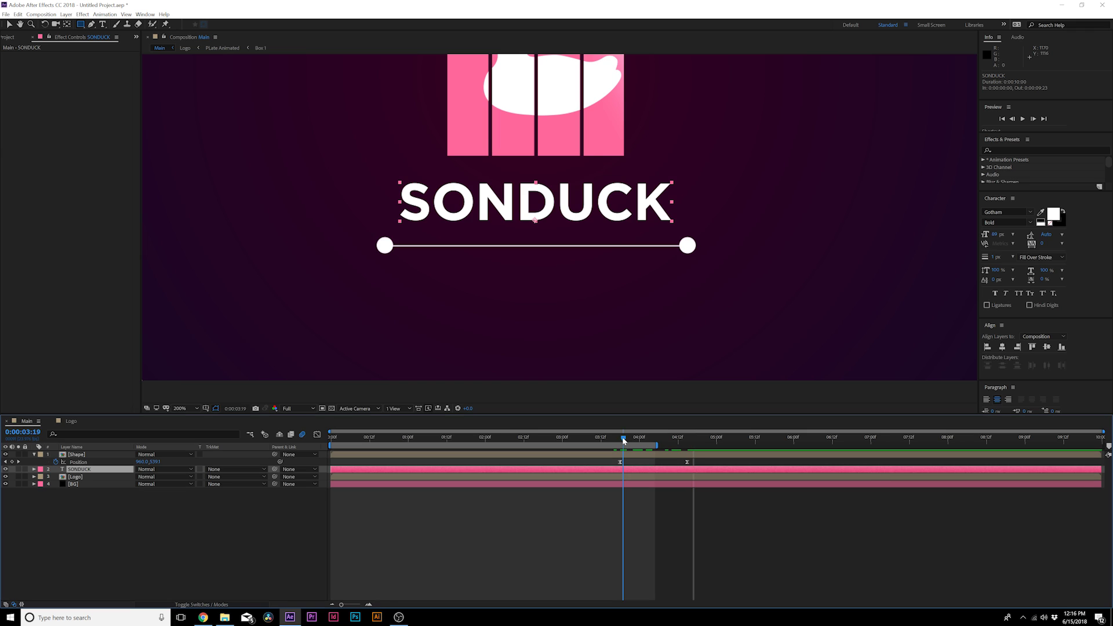
pyautogui.moveTo(369, 245); pyautogui.dragTo(737, 172)
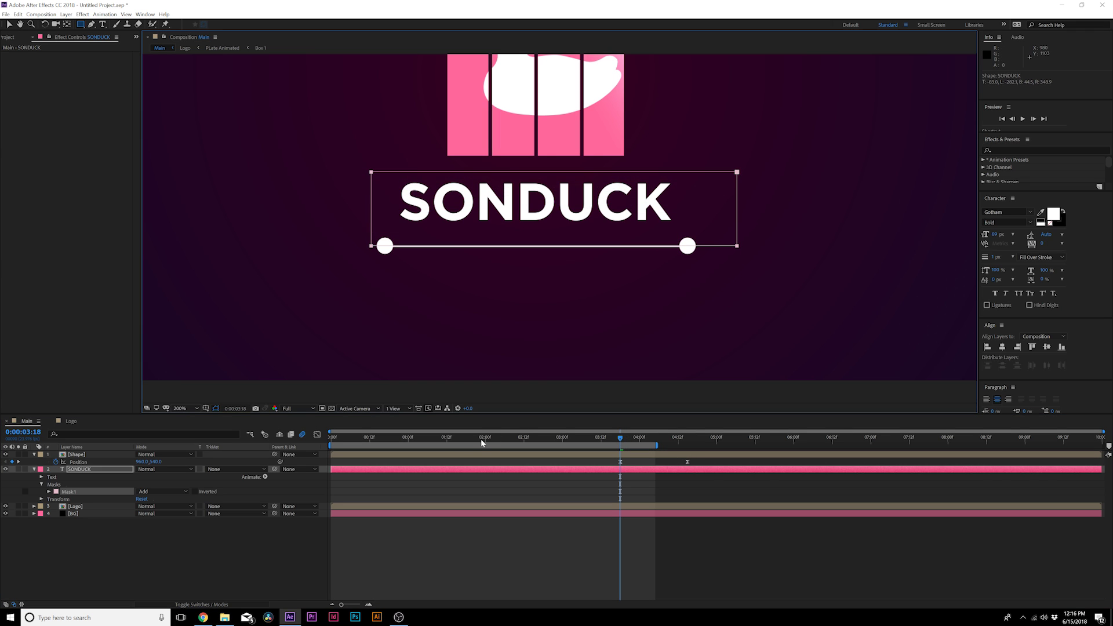
pyautogui.click(49, 492)
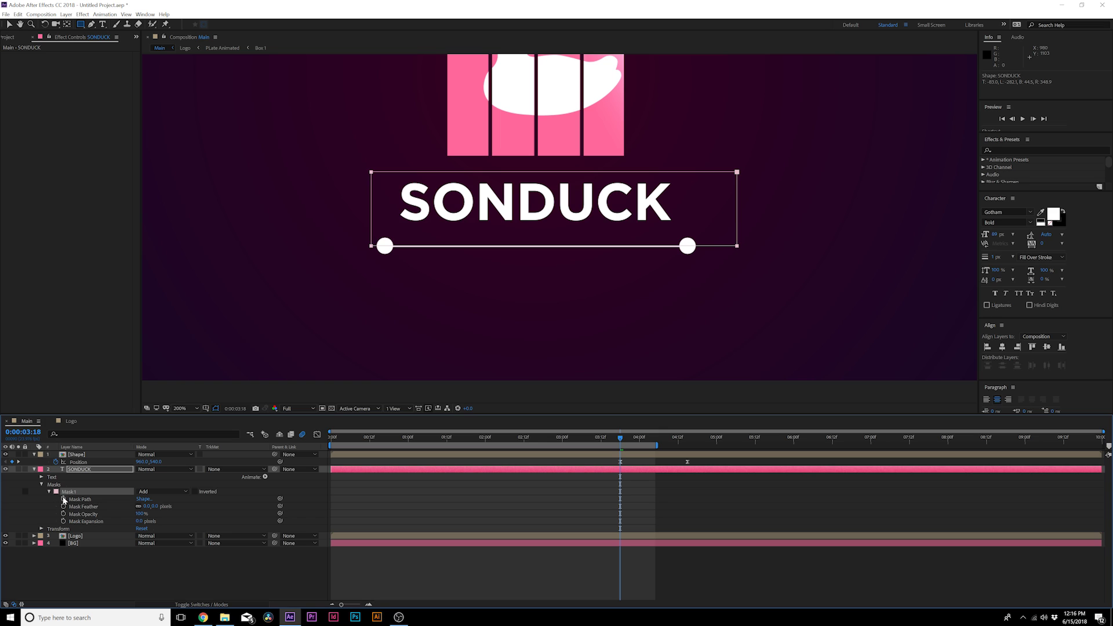
pyautogui.click(64, 499)
# At 4:15 move the mask up with the bar and set its mode to Subtract
pyautogui.moveTo(643, 439); pyautogui.dragTo(688, 439)
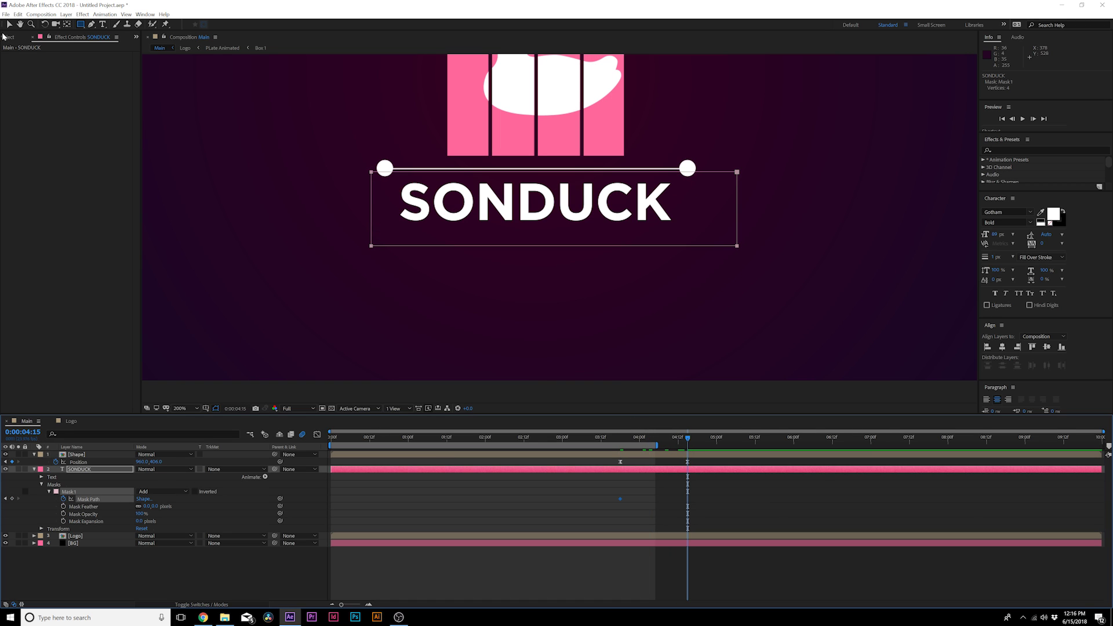
pyautogui.click(9, 25)
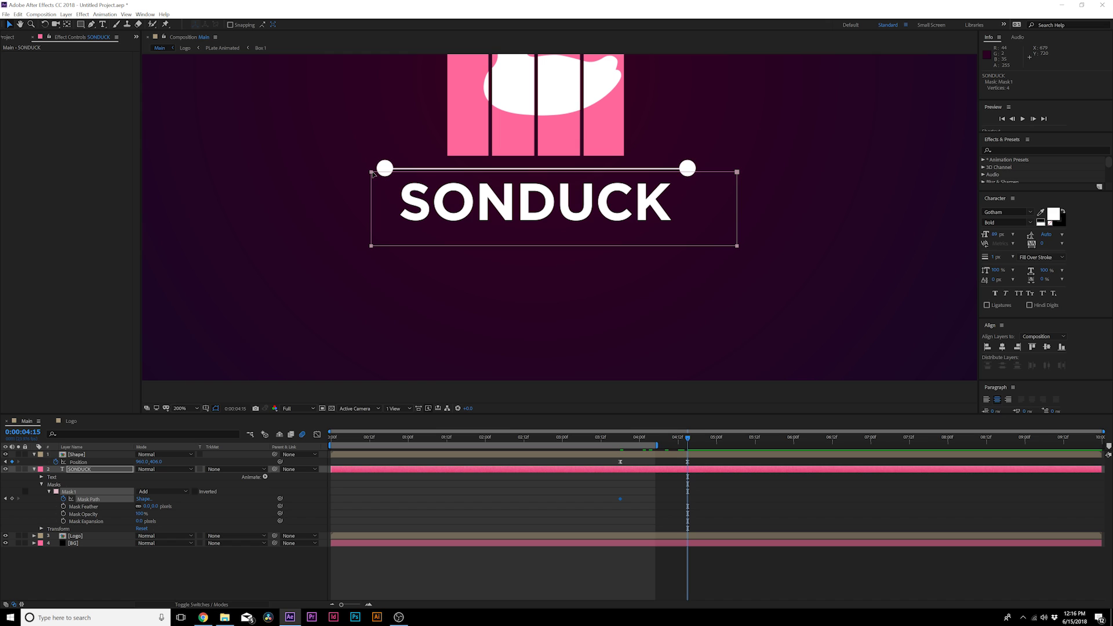
pyautogui.moveTo(373, 174); pyautogui.dragTo(383, 97)
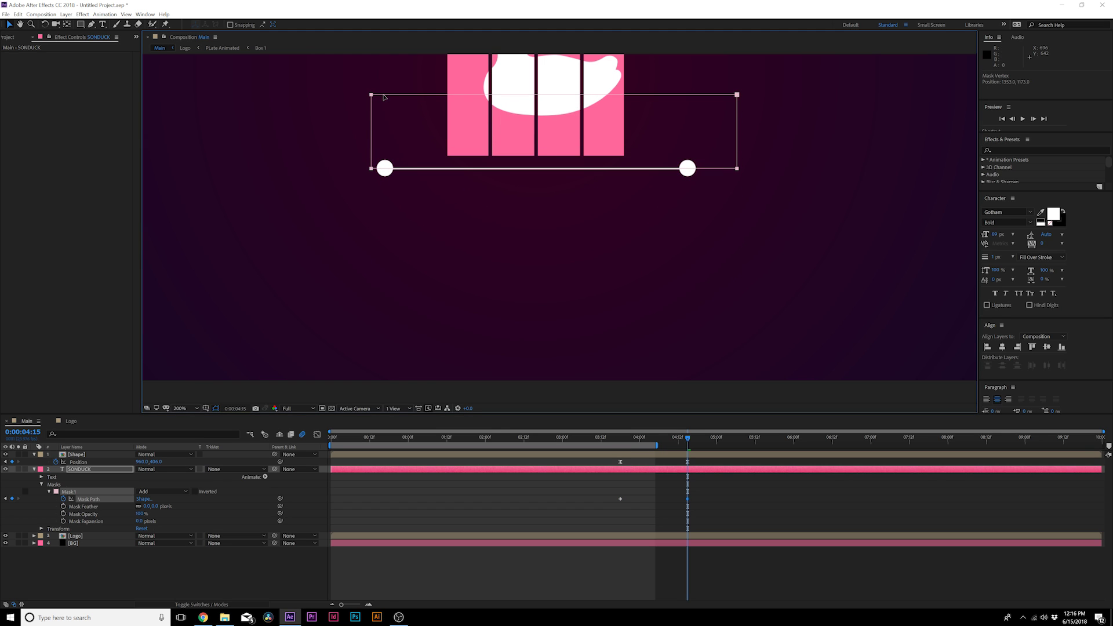
pyautogui.click(157, 491)
pyautogui.click(157, 518)
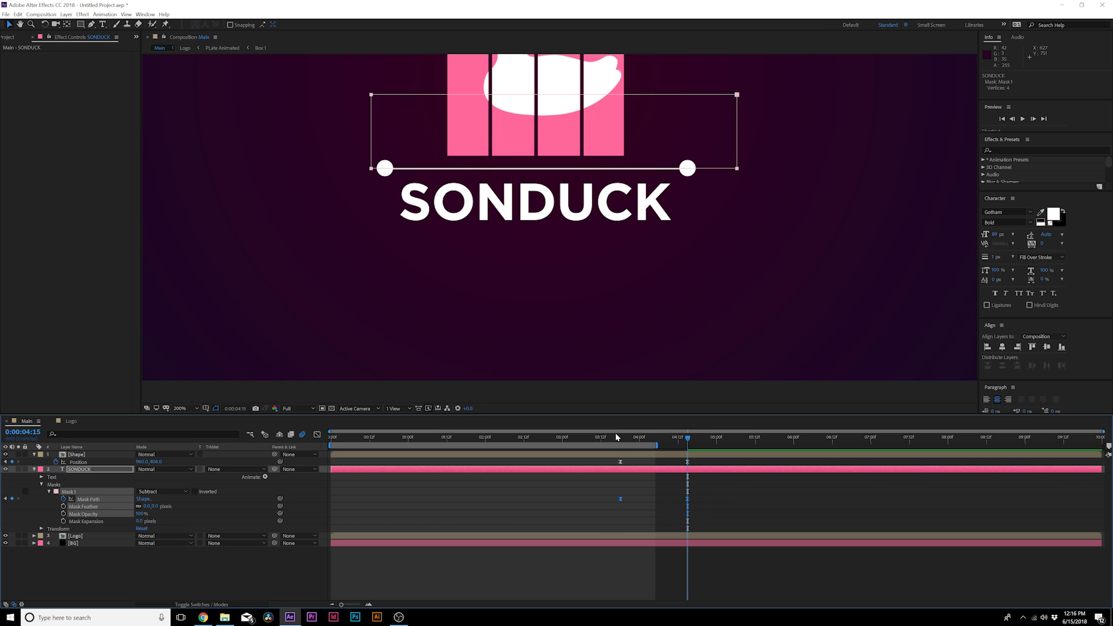
# Fit the composition in the viewer and preview the title reveal
pyautogui.moveTo(619, 436); pyautogui.dragTo(687, 436)
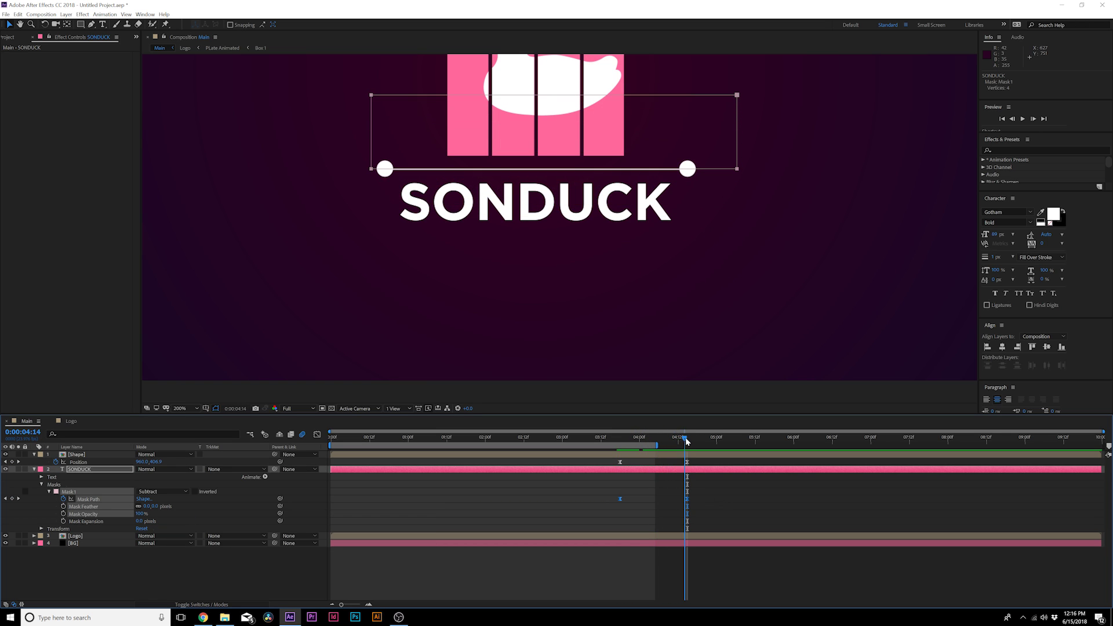
pyautogui.click(186, 409)
pyautogui.click(255, 561)
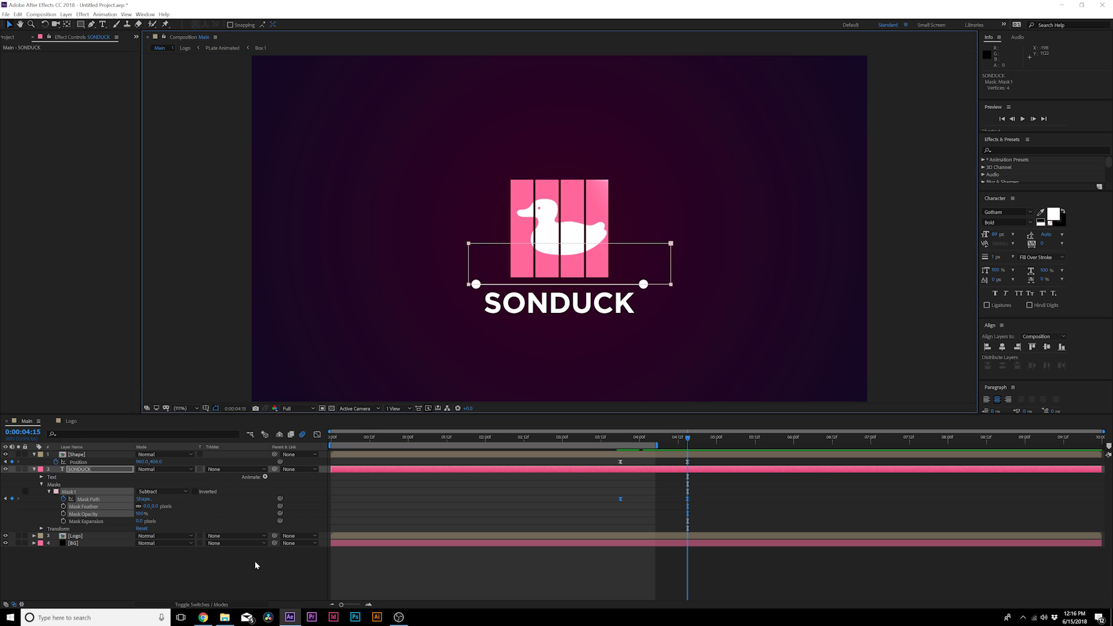
pyautogui.click(218, 571)
pyautogui.press('space')
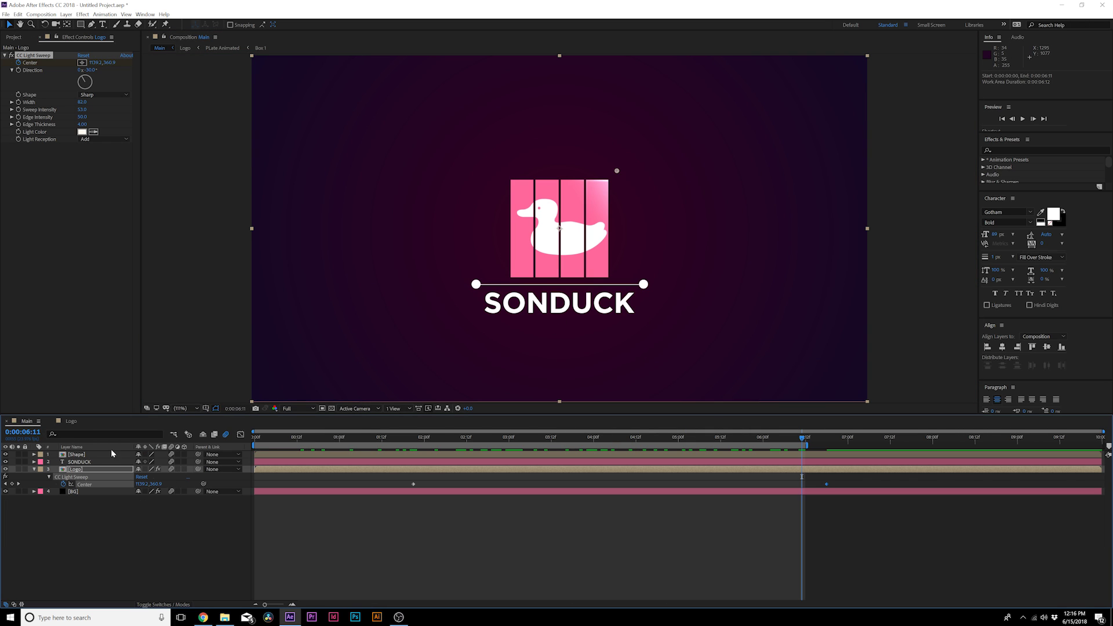
# Add a Null Object to the Main comp and parent all other layers to Null 1
pyautogui.doubleClick(77, 454)
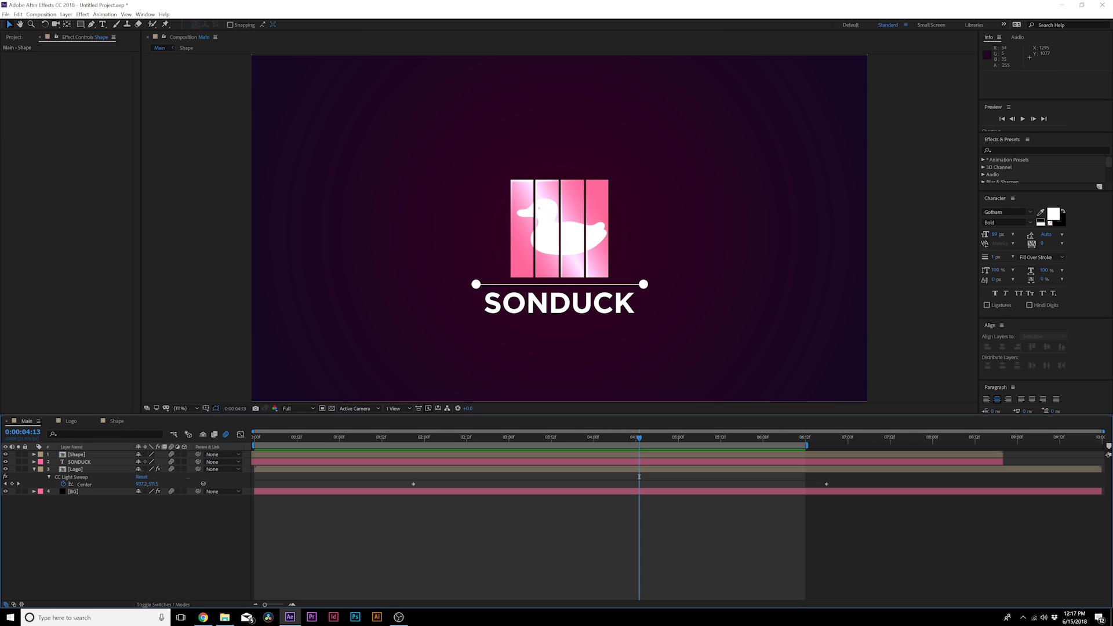
pyautogui.click(66, 14)
pyautogui.moveTo(72, 24)
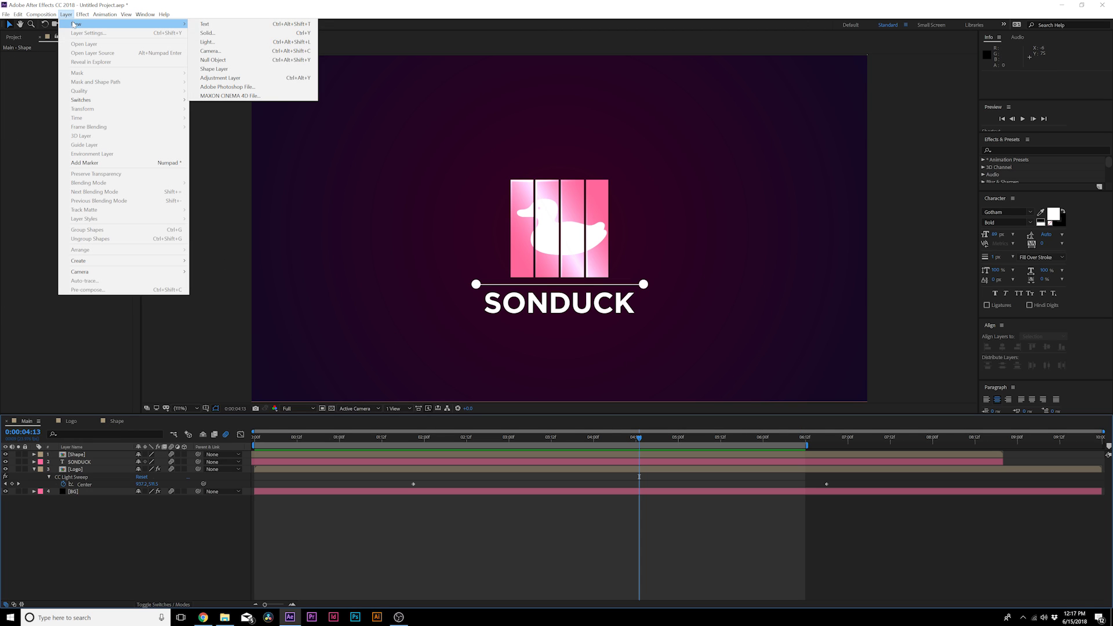
pyautogui.click(227, 63)
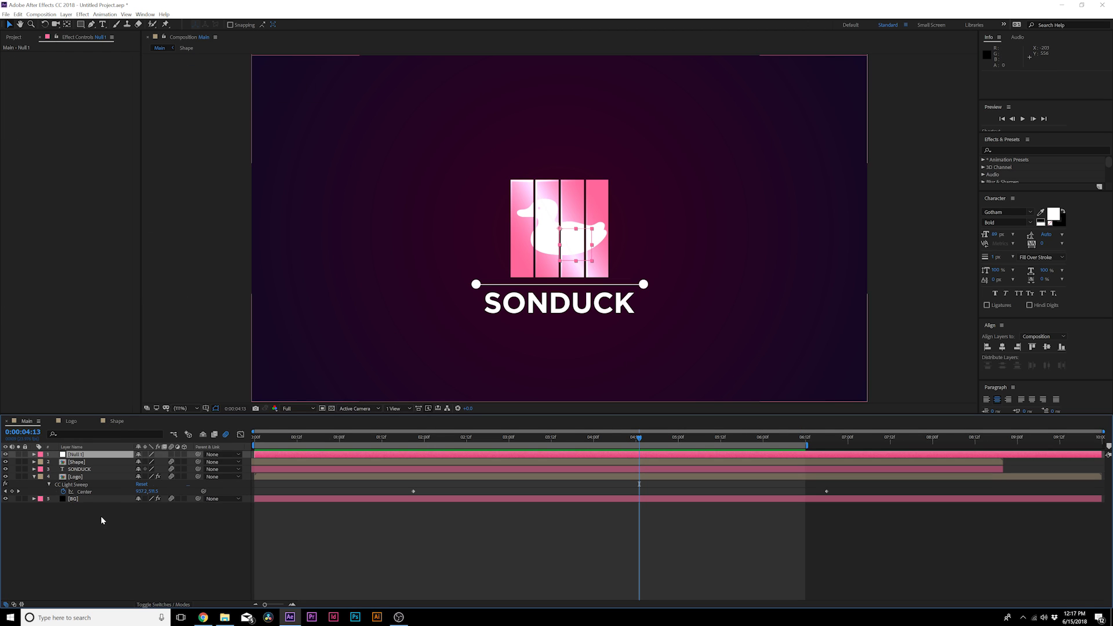
pyautogui.moveTo(69, 553); pyautogui.dragTo(75, 454)
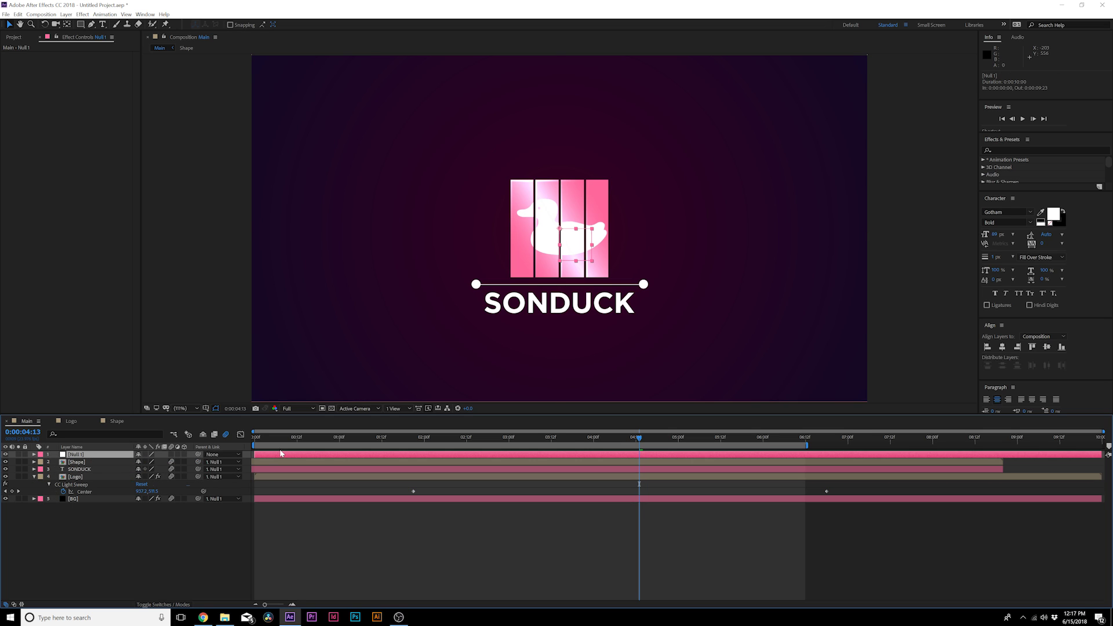
pyautogui.press('Home')
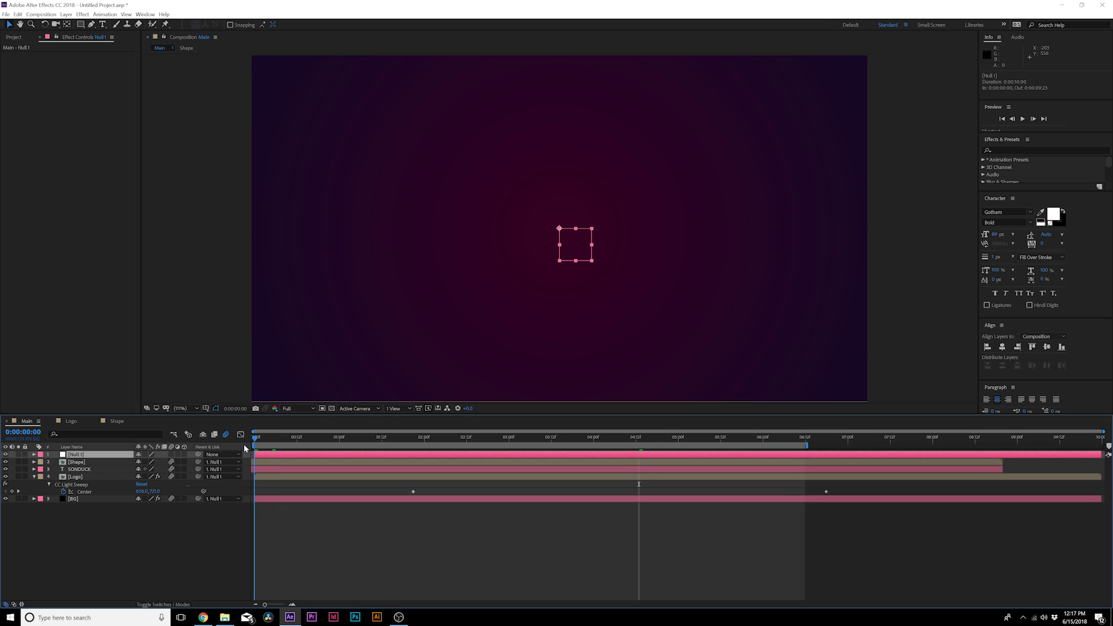
# Keyframe Null 1's Scale from 100% to 108% toward the end
pyautogui.press('s')
pyautogui.click(56, 462)
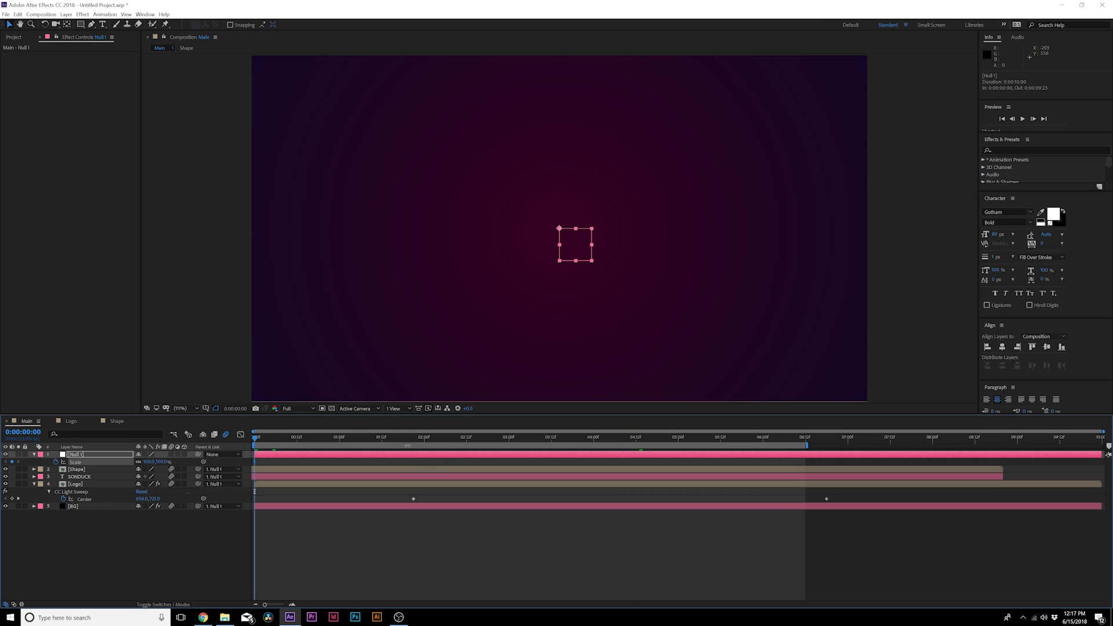
pyautogui.press('space')
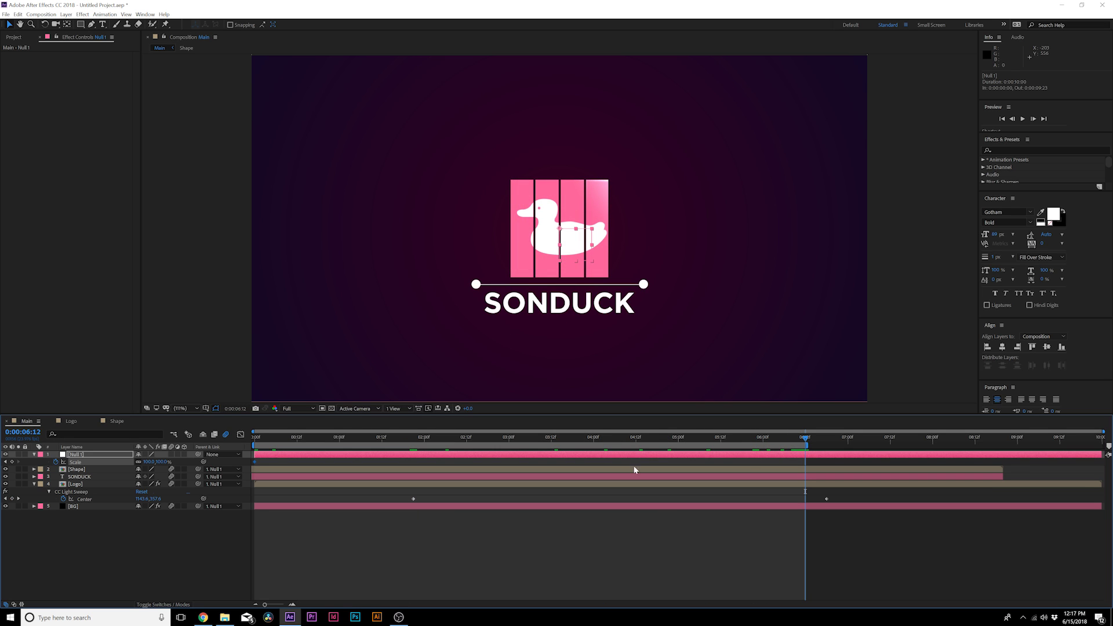
pyautogui.moveTo(153, 461); pyautogui.dragTo(154, 460)
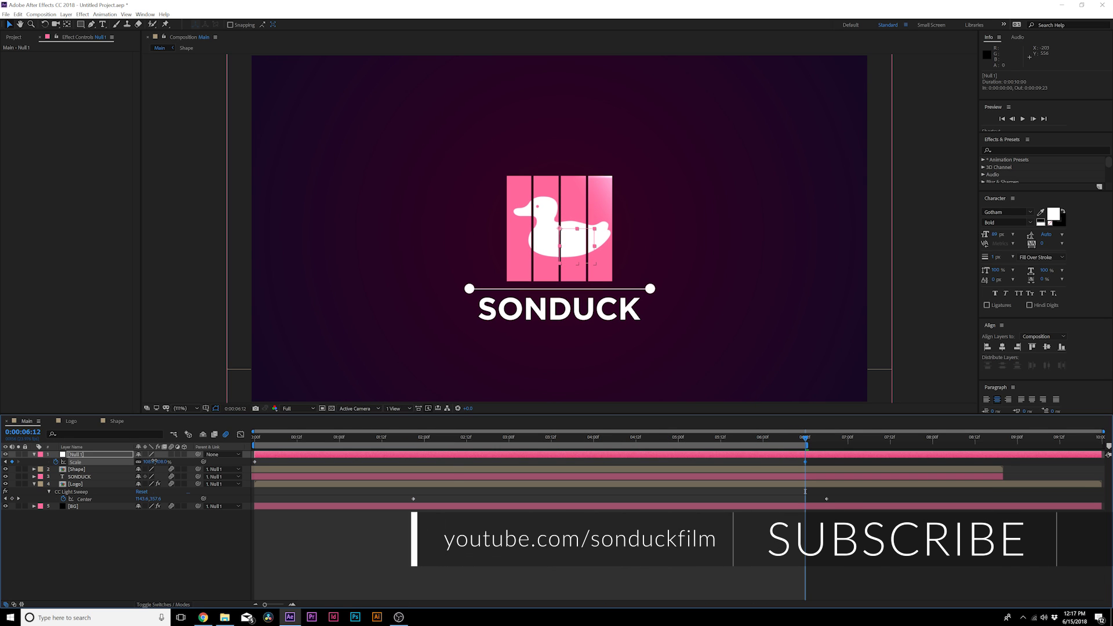
pyautogui.click(155, 541)
pyautogui.press('space')
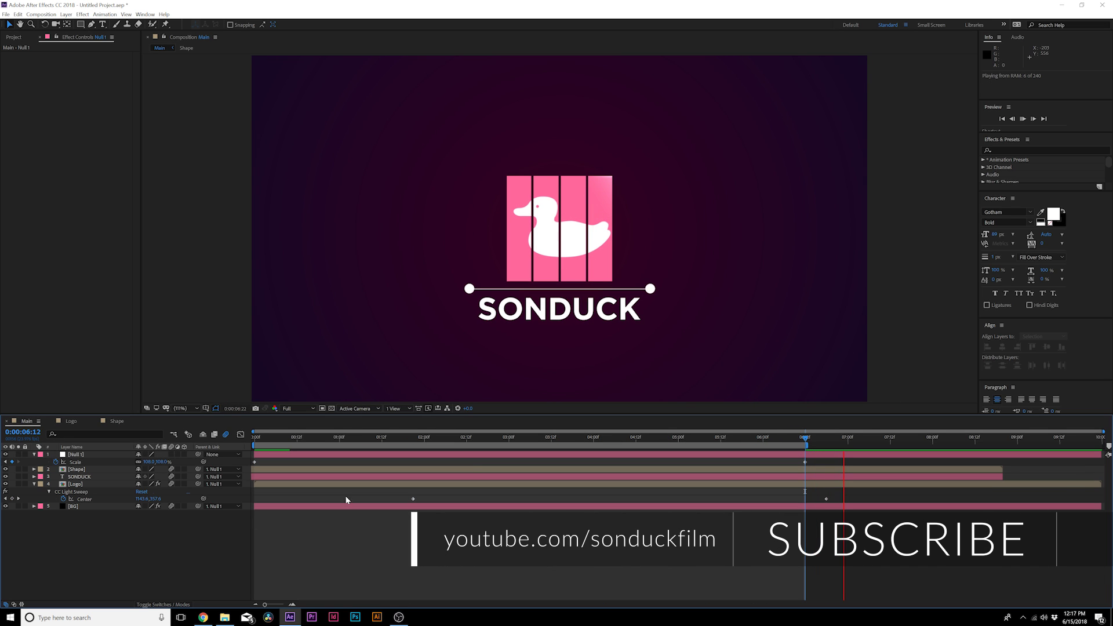